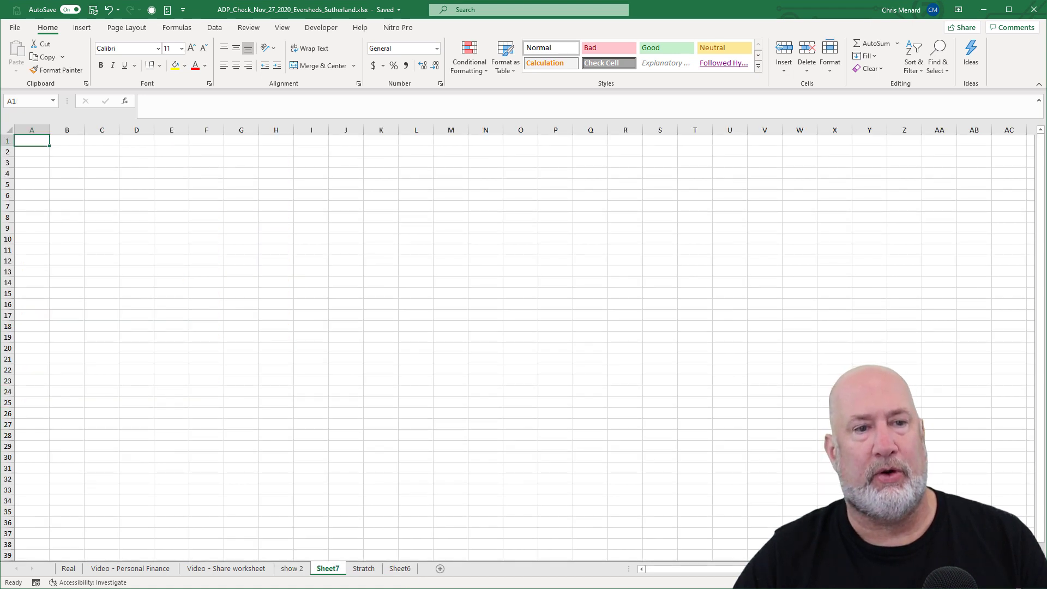
Enter the column headings "This period" in B3 and "YTD" in C3 on Sheet7
ctrl+scroll(544, 357, up, 5)
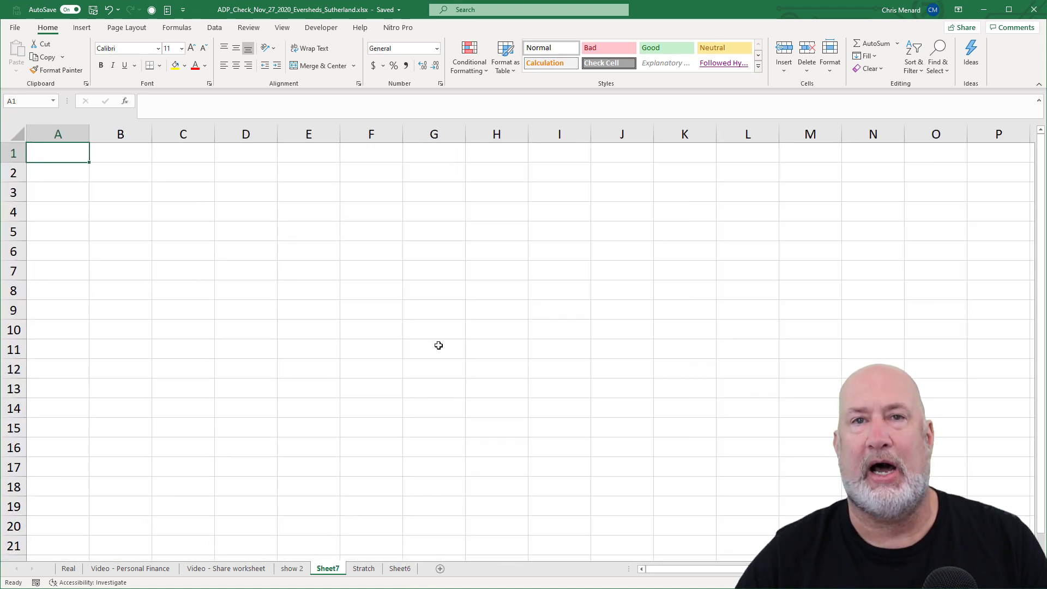
click(124, 195)
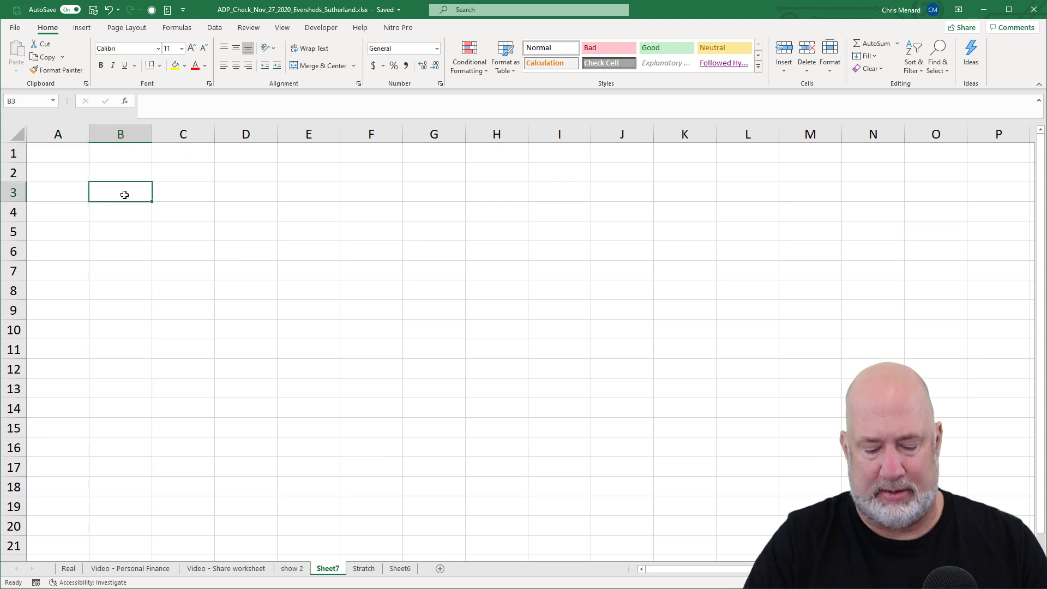
text(Thi)
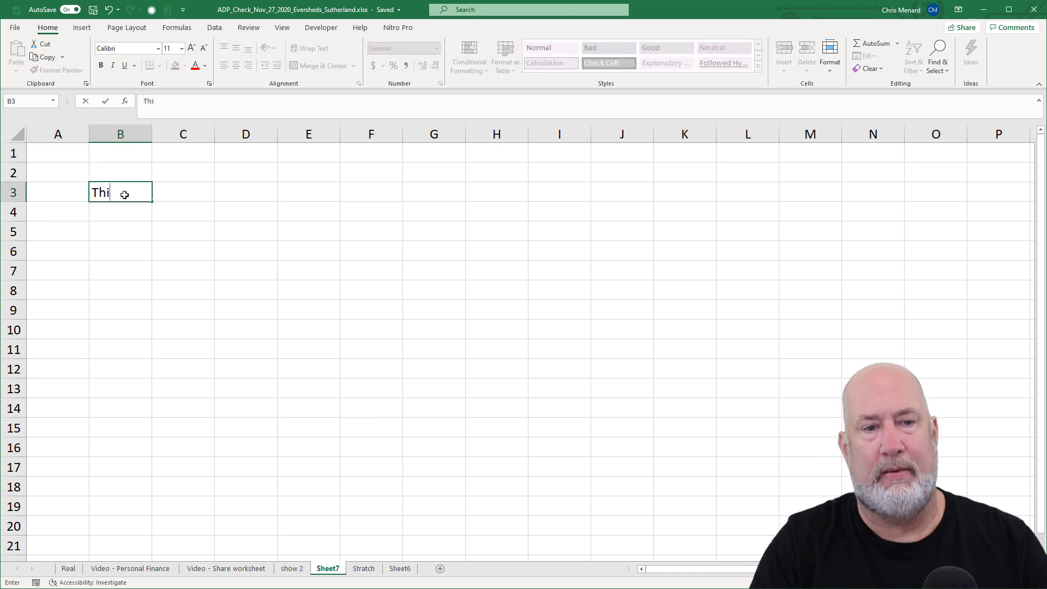
text(s period)
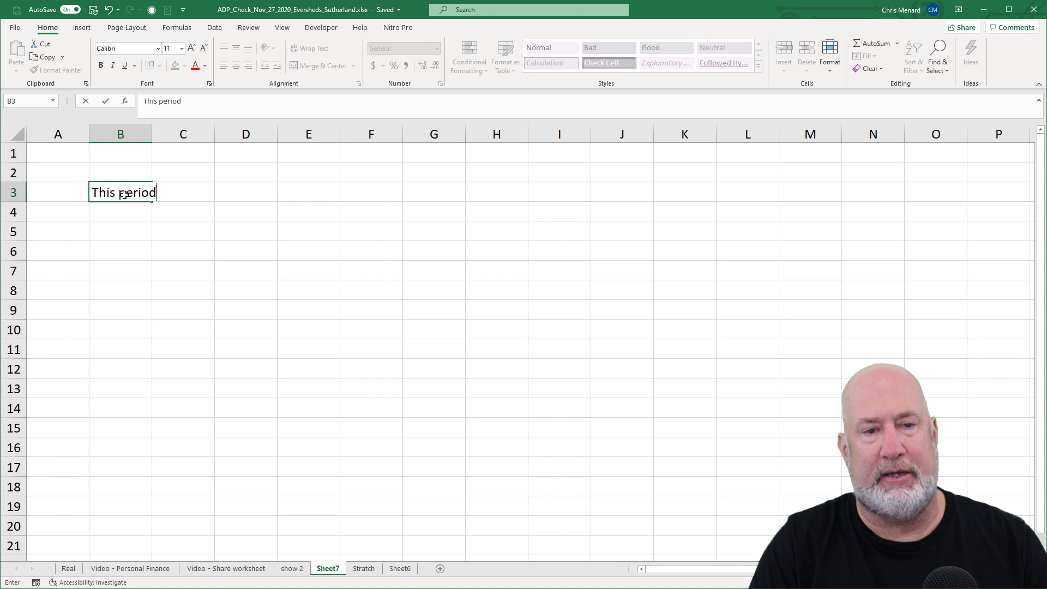
key(Tab)
text(YTD)
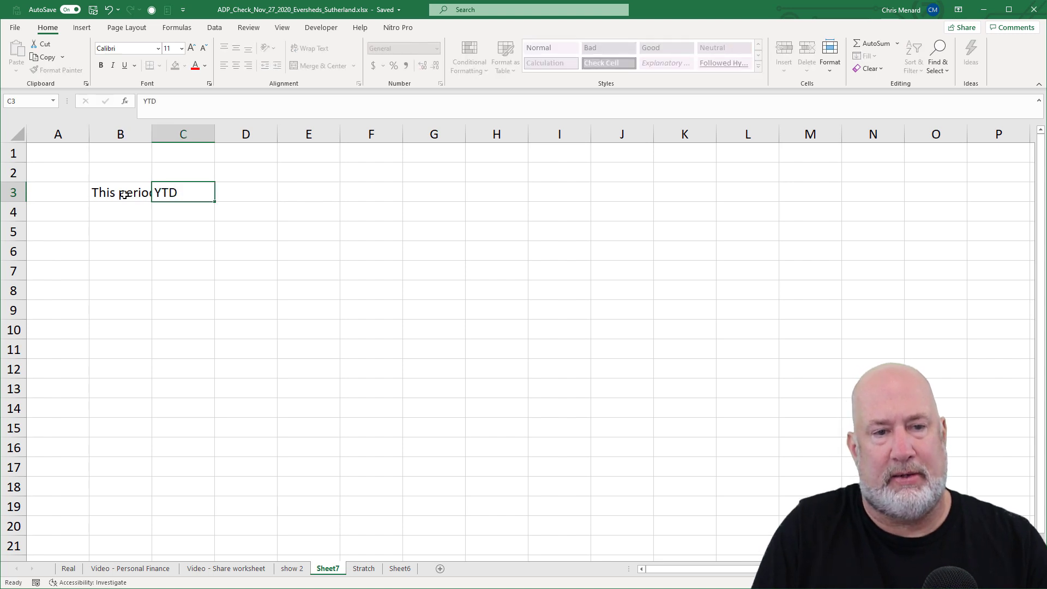
key(Return)
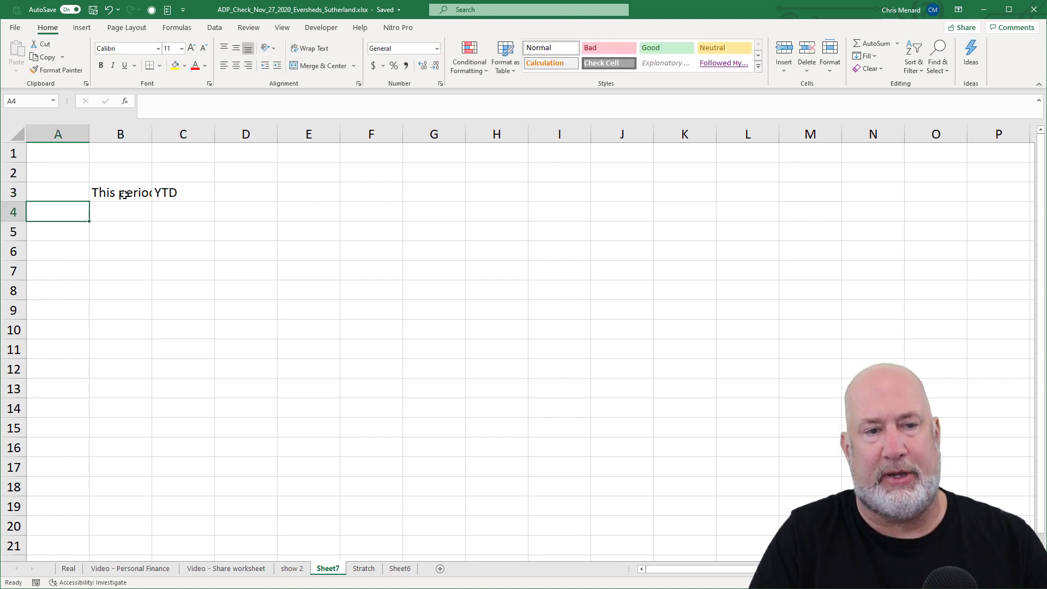
Fill row 4 with the label "Gross", 2500 for this period and 60000 for YTD
text(Gross)
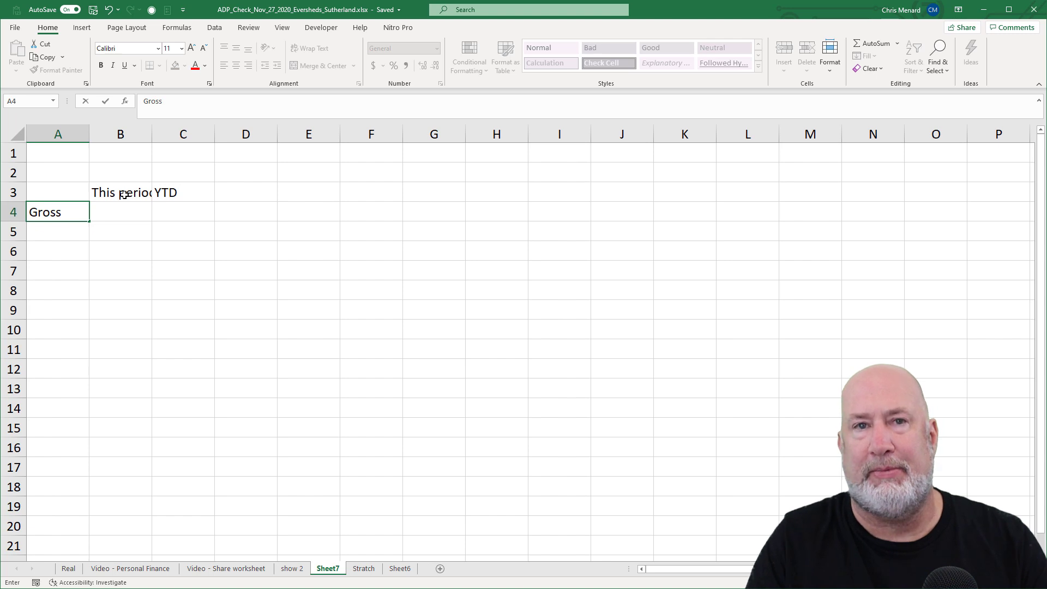
key(Tab)
text(2500)
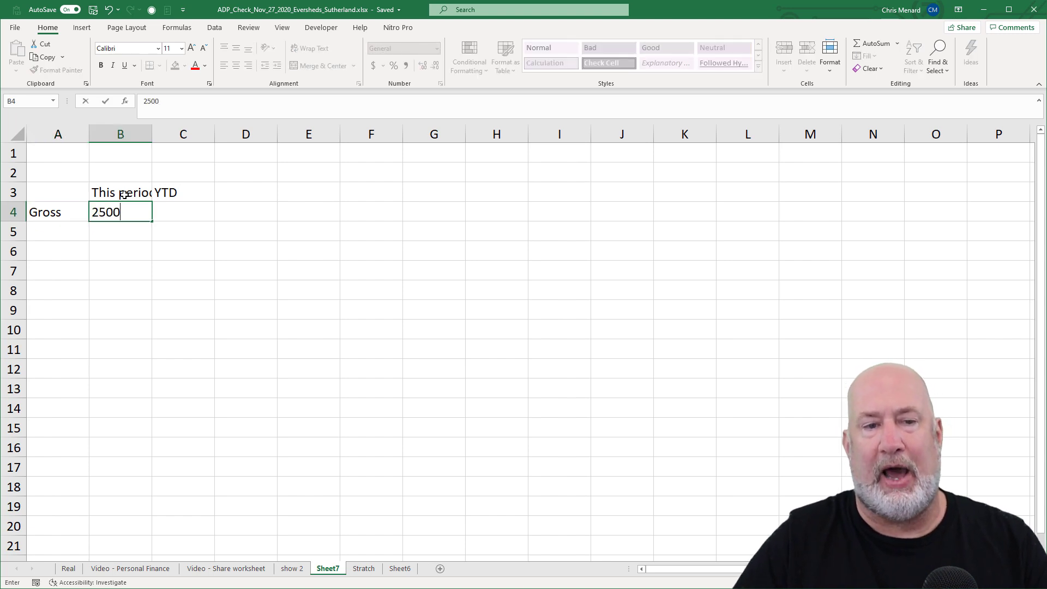
key(Tab)
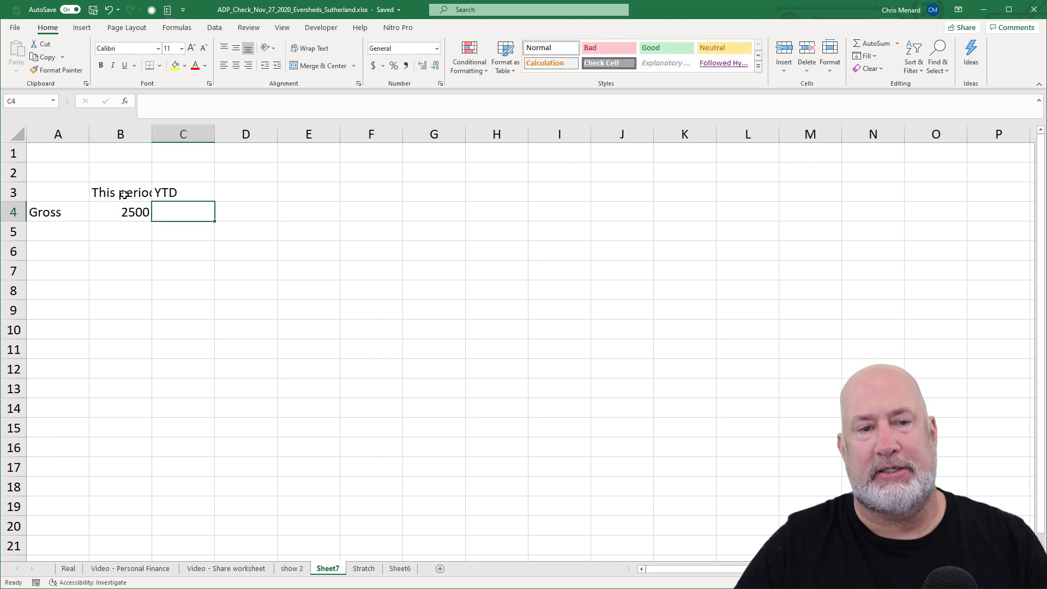
text(60000)
key(Return)
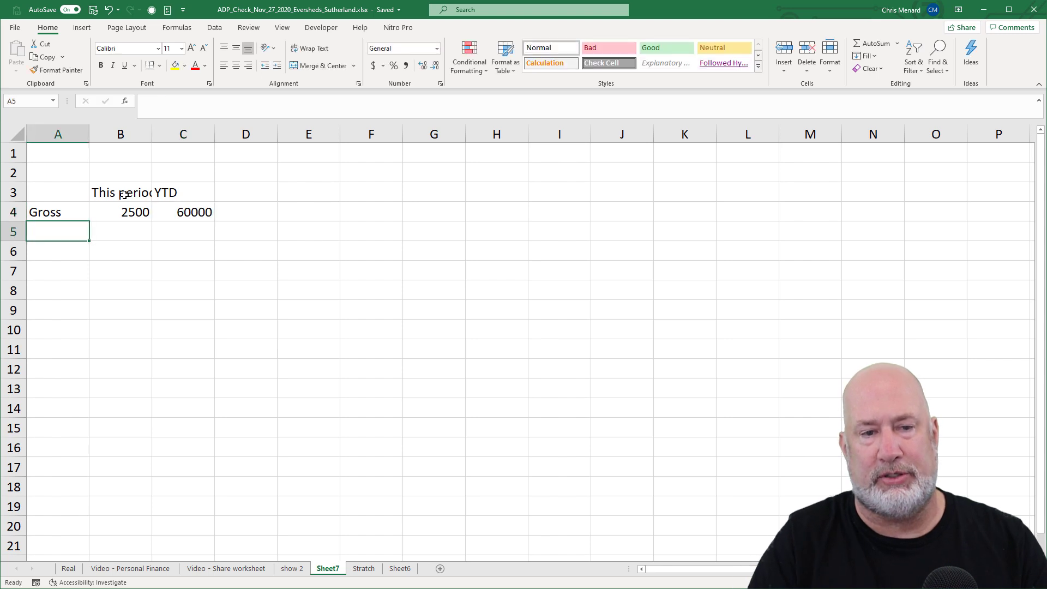
Enter the deduction labels "Fed", "SS Tax" and "Medicare" in cells A5 through A7
text(Fed)
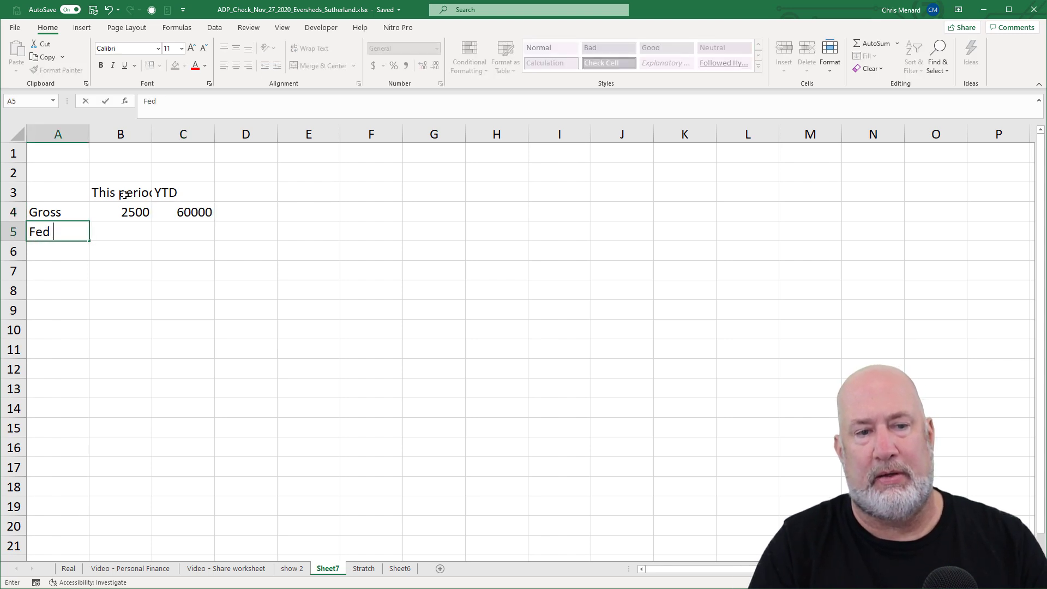
key(Return)
text(SS Tax)
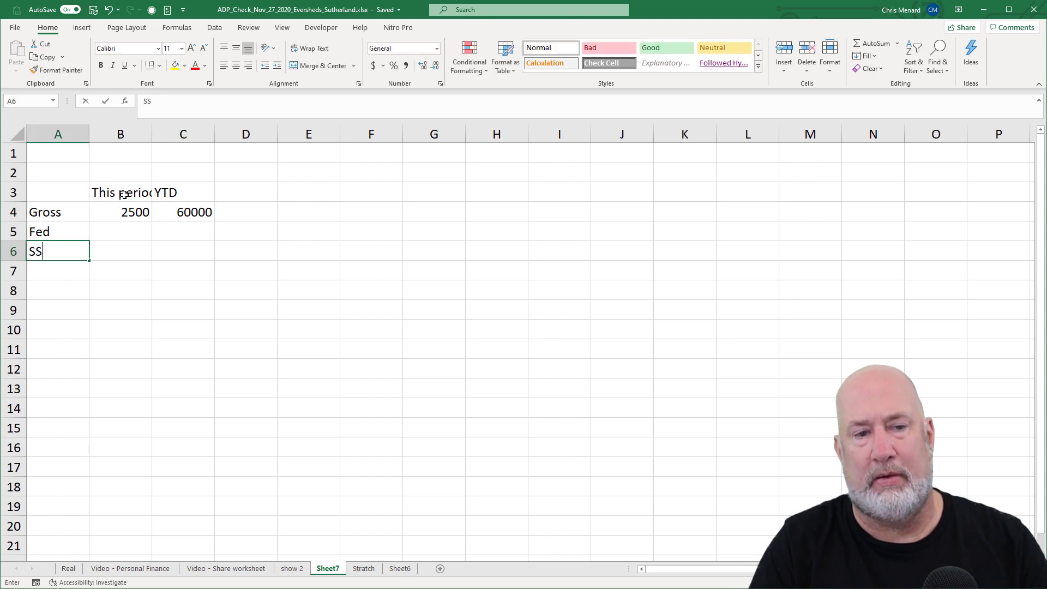
key(Return)
text(Med)
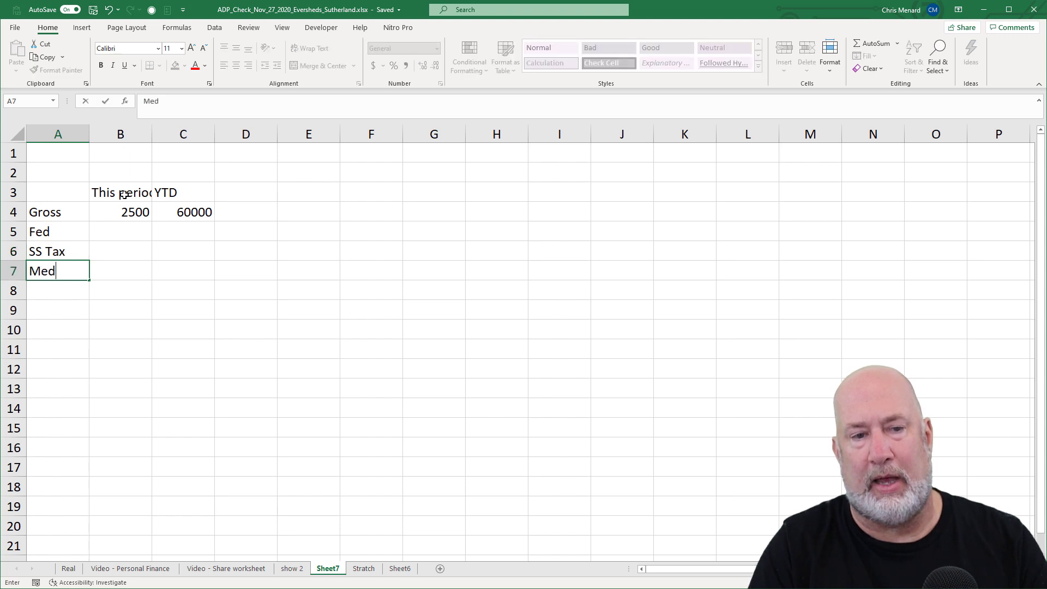
text(icare)
key(Return)
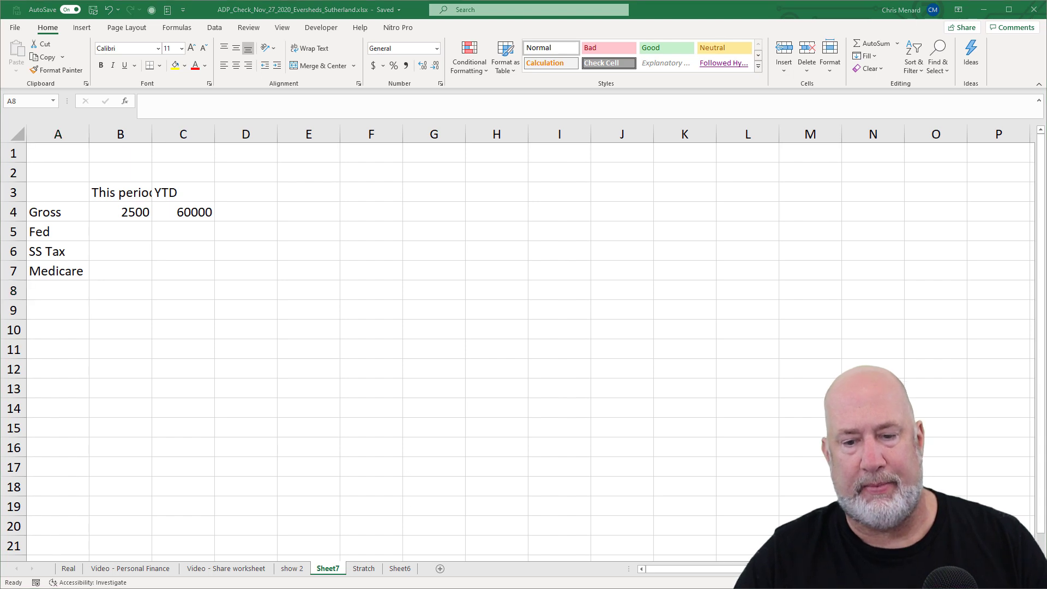
Switch to the Photos app to examine the deductions on the ADP earnings statement, and return to the workbook
key(alt+Tab)
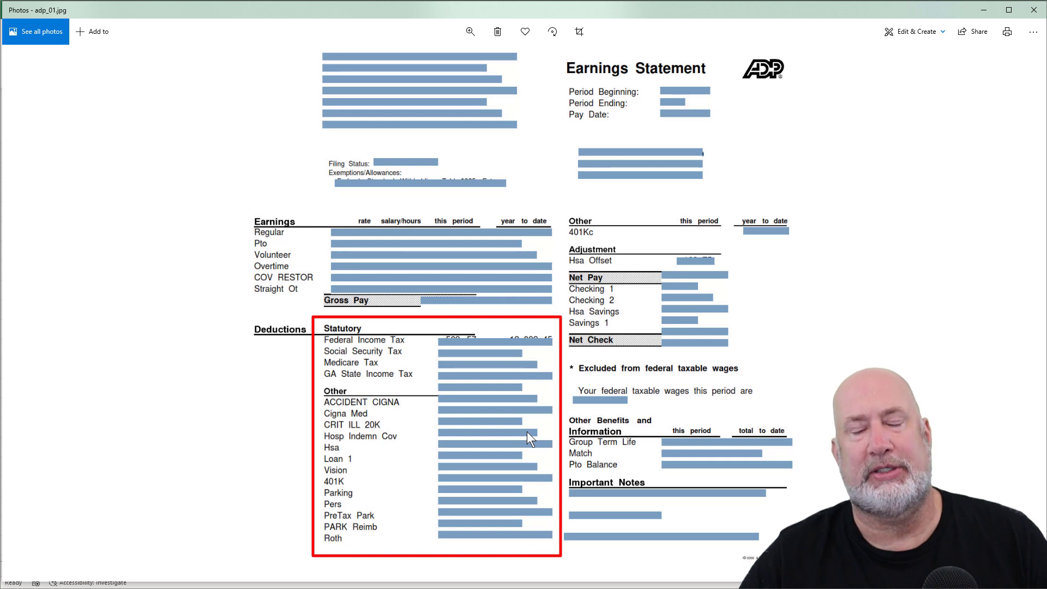
click(983, 10)
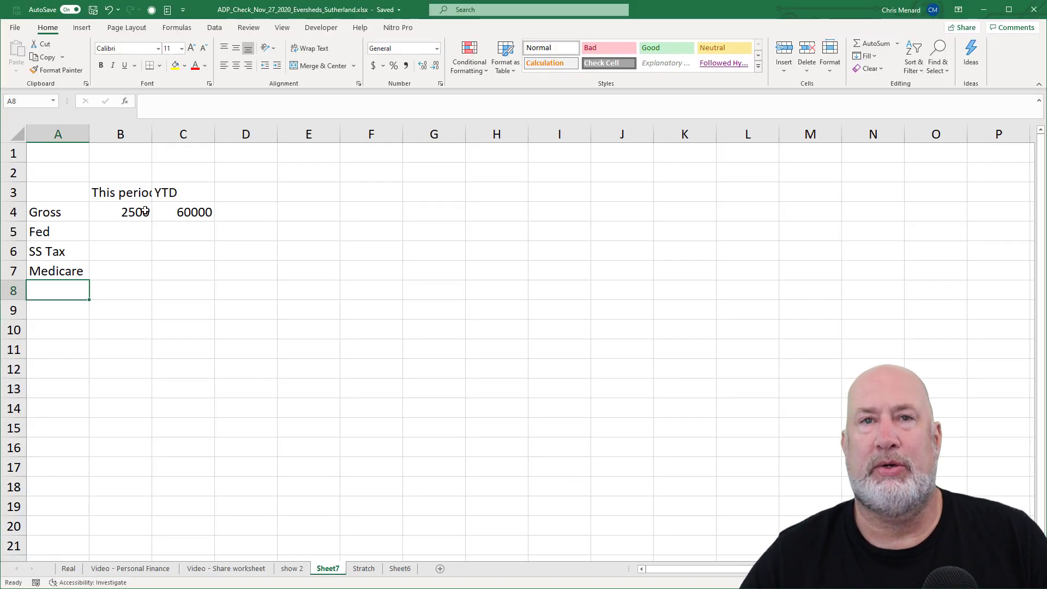
On the "show 2" sheet, clear the Net Pay label and both of its amounts from row 15
click(294, 568)
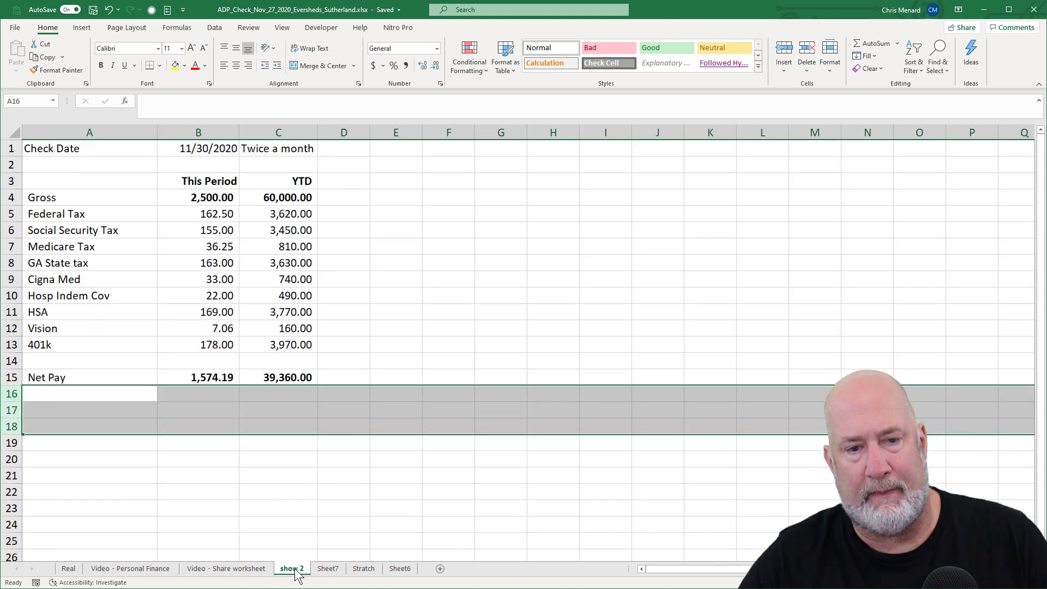
click(366, 301)
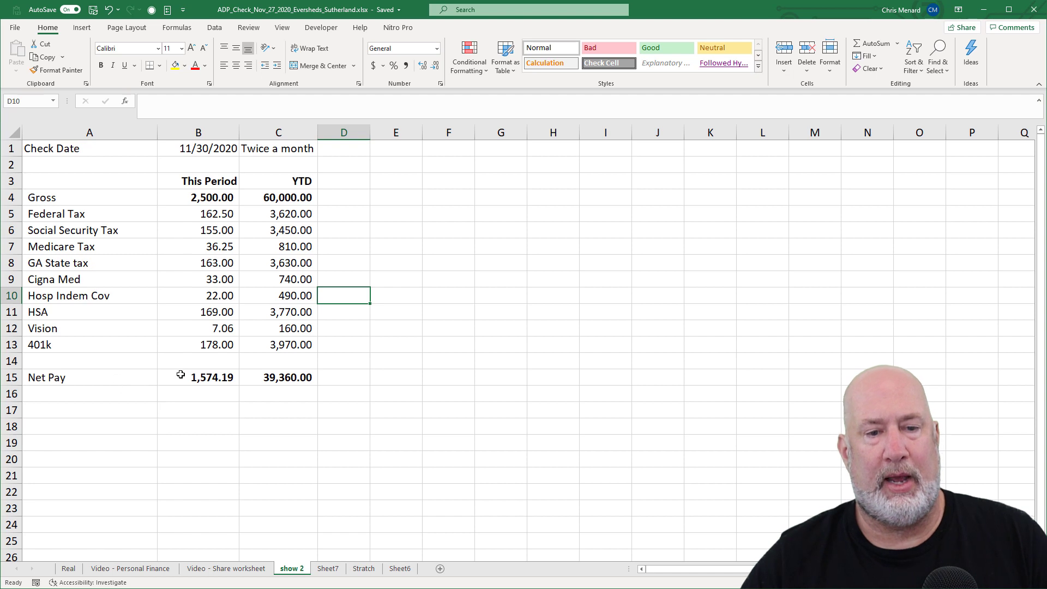
drag(180, 376, 277, 375)
key(Delete)
click(123, 382)
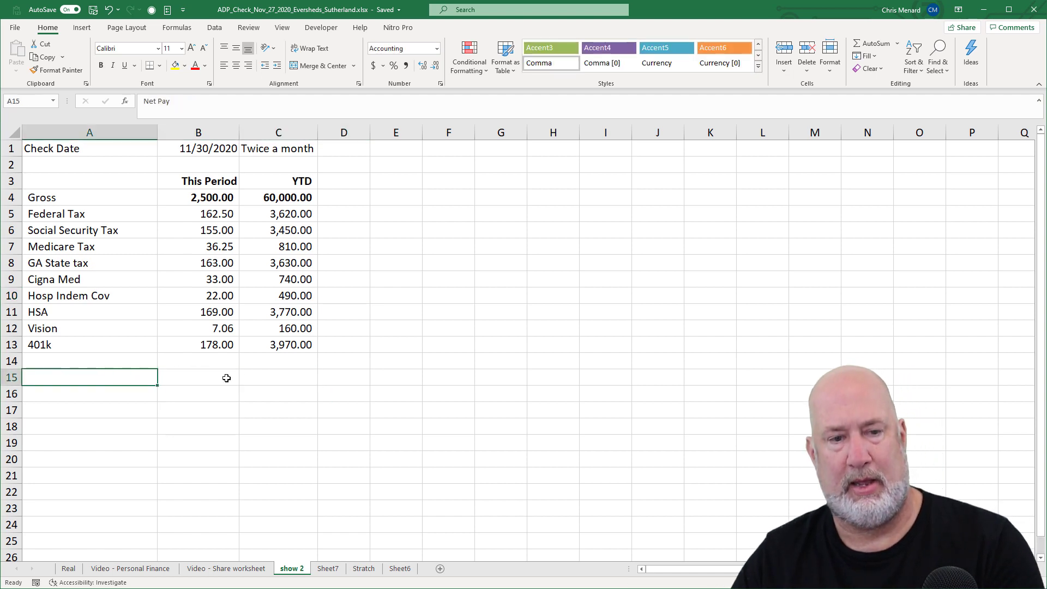
key(Delete)
click(401, 334)
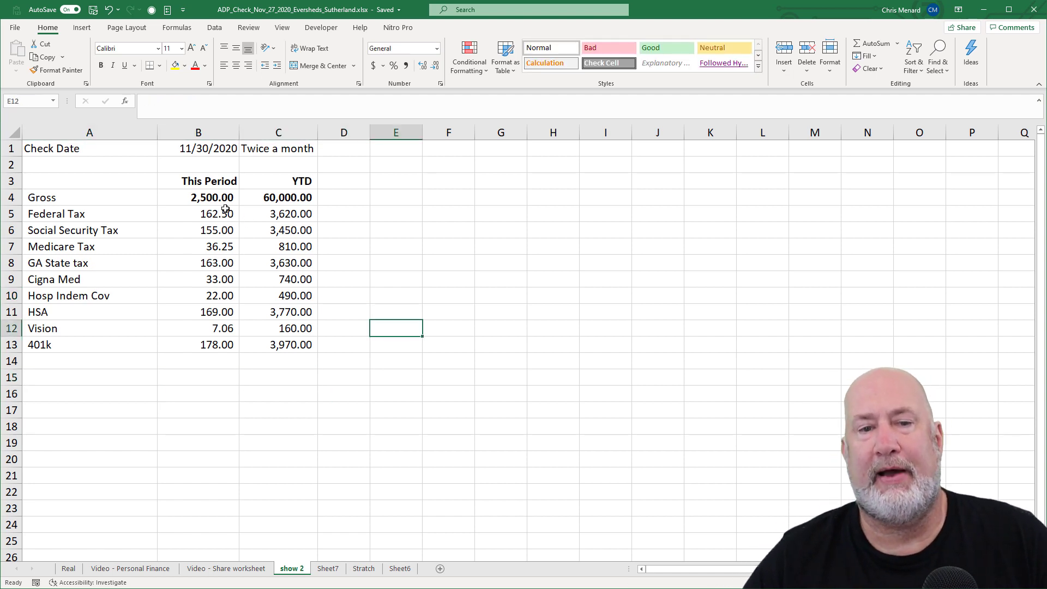
Apply the Comma style to B4:C13, remove the decimals, and reapply the Comma style to restore two decimal places
drag(208, 201, 284, 342)
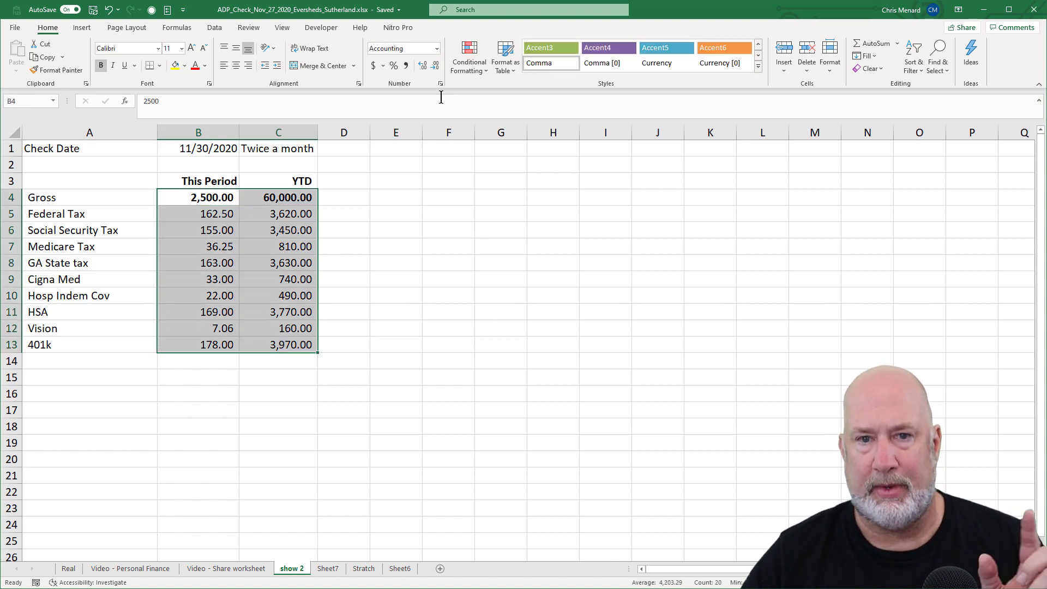
click(406, 66)
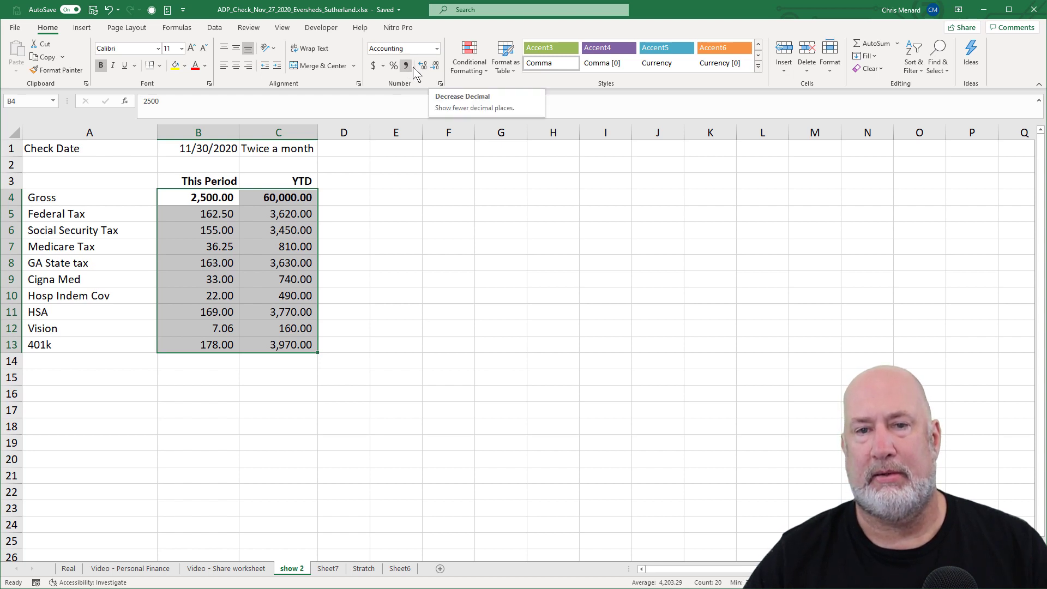
click(437, 68)
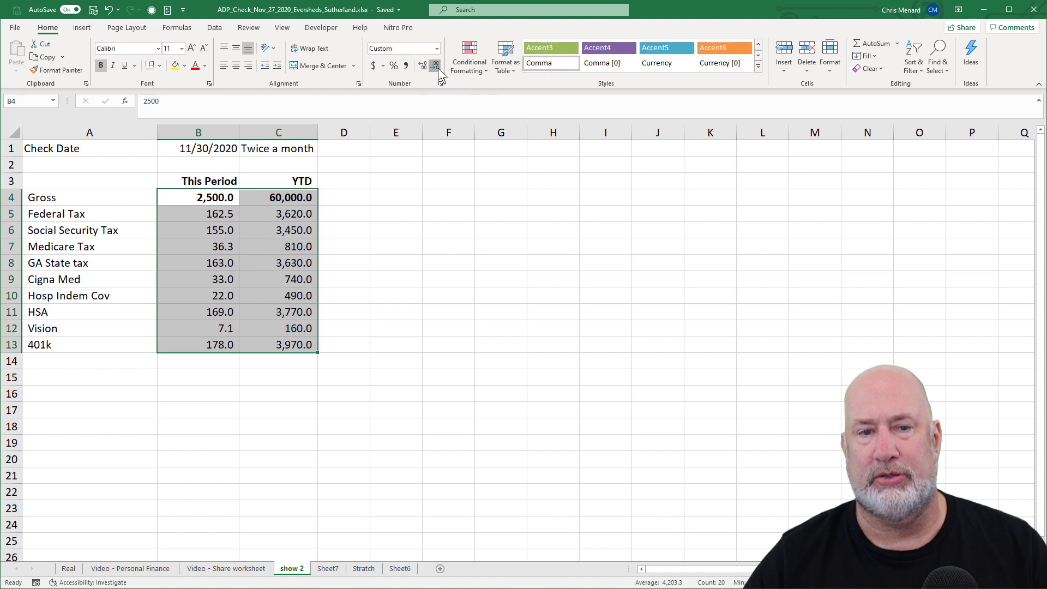
click(437, 68)
click(408, 67)
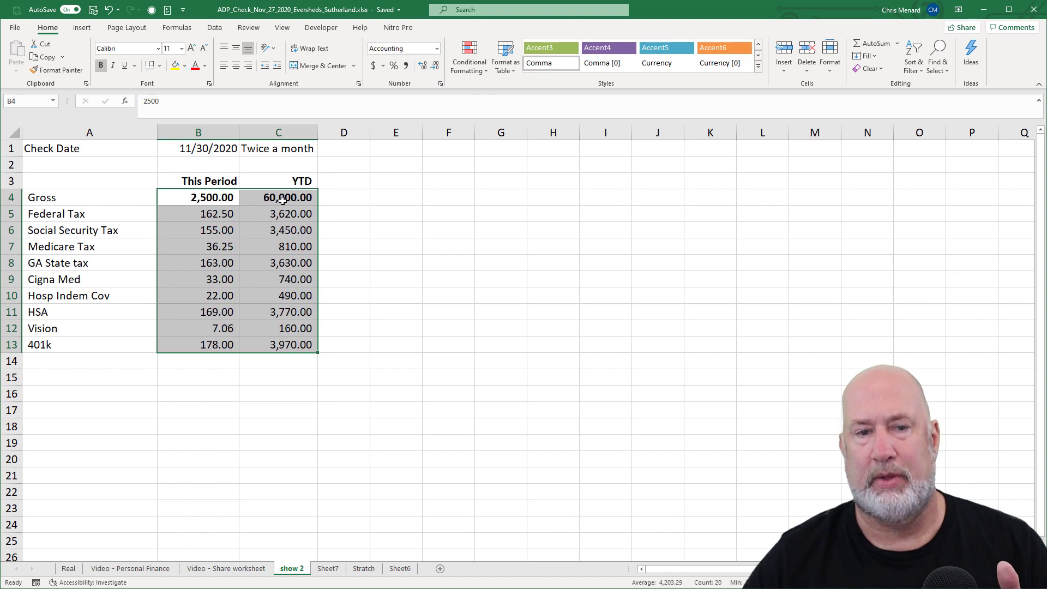
Toggle bold off and back on for the gross amounts in B4:C4
drag(210, 197, 261, 198)
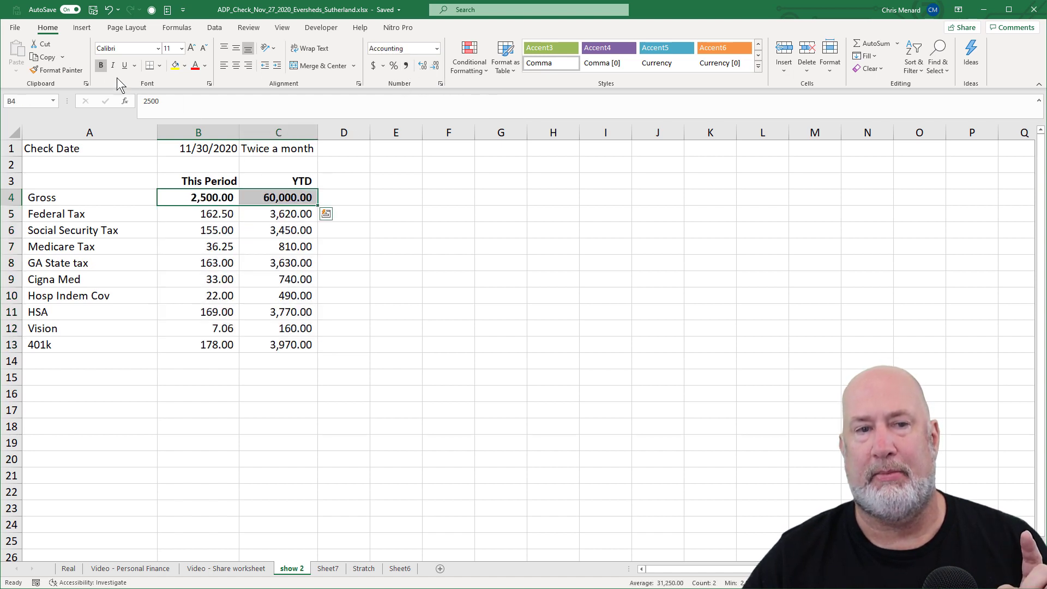
click(101, 67)
click(100, 67)
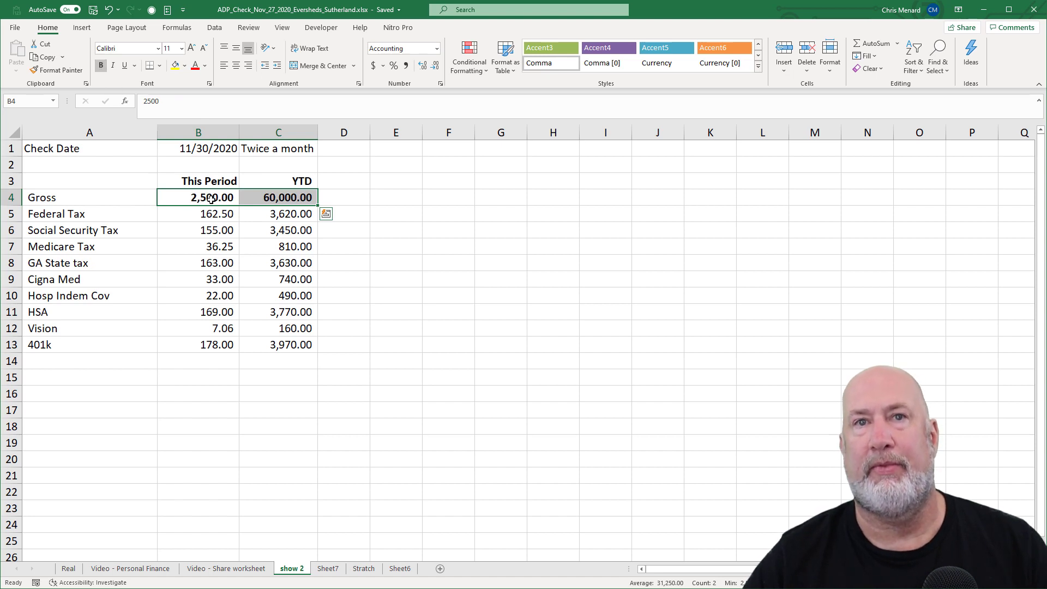
Enter the label "Net Income" in cell A15
click(94, 375)
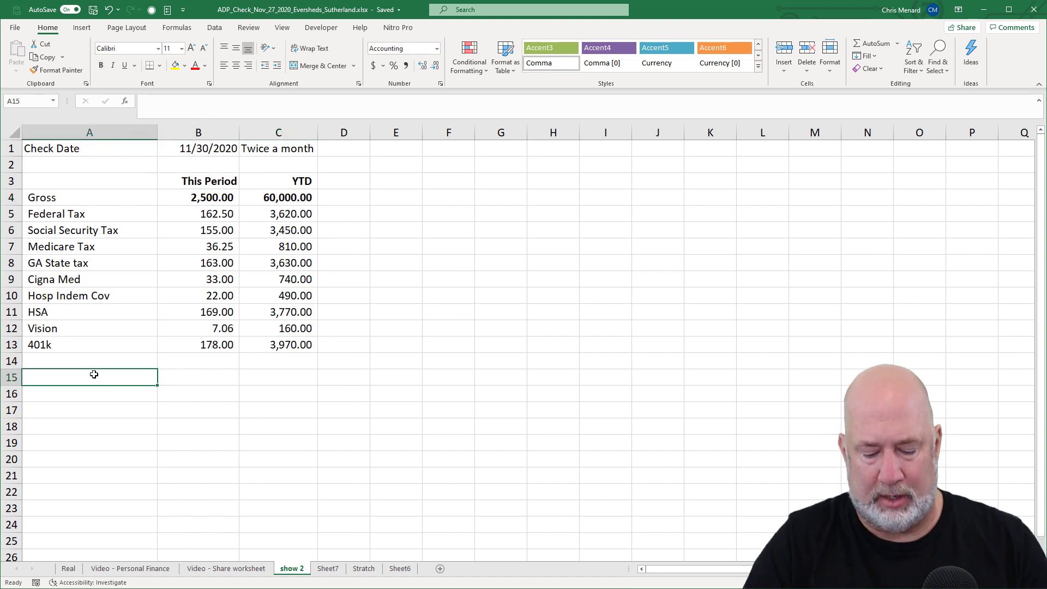
text(Net Icom)
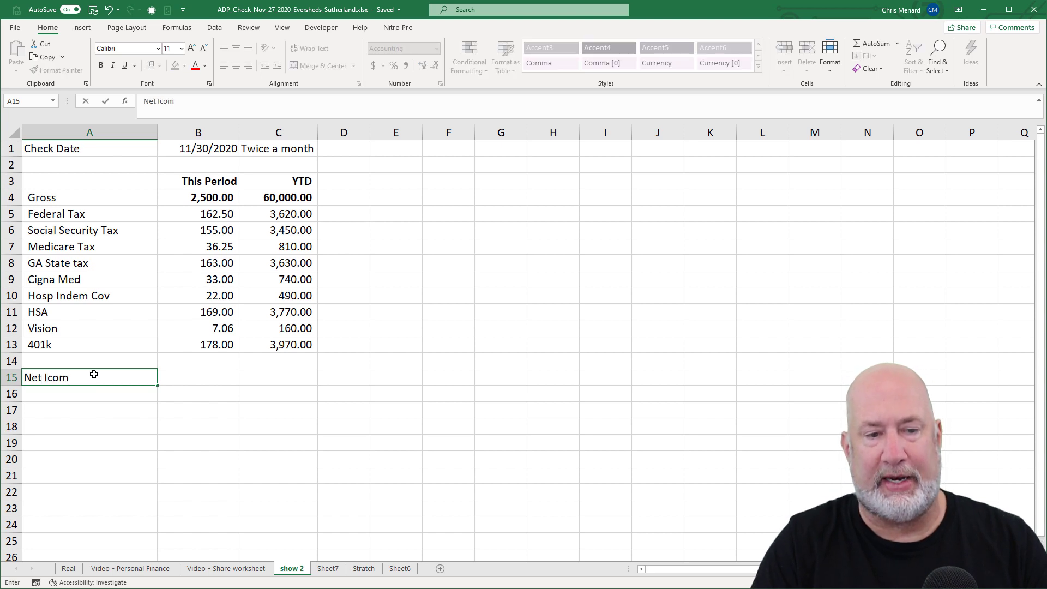
key(BackSpace)
key(BackSpace)
key(BackSpace)
text(n)
key(BackSpace)
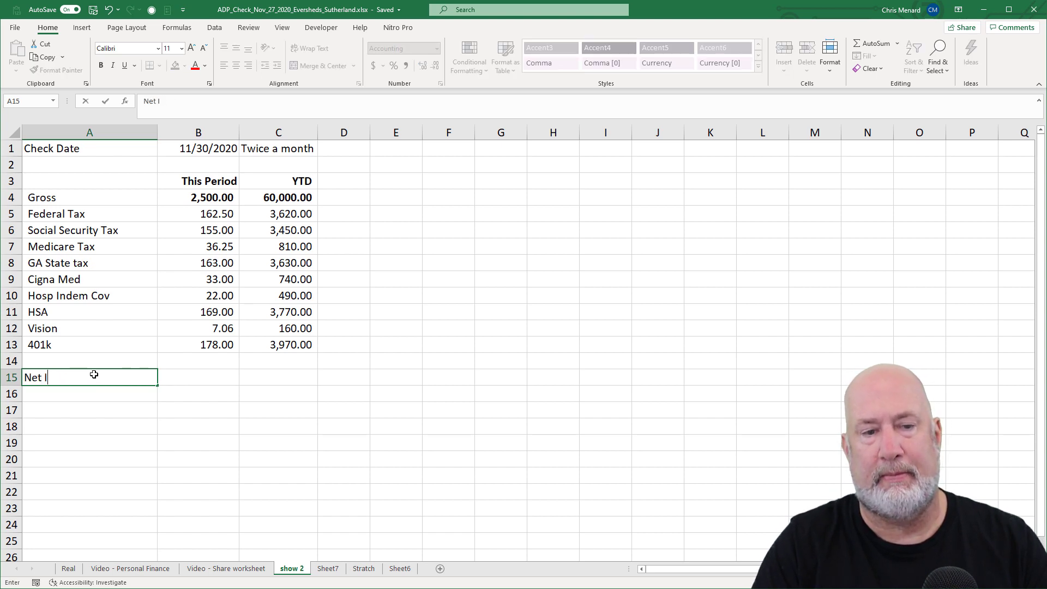
text(ncome)
key(Tab)
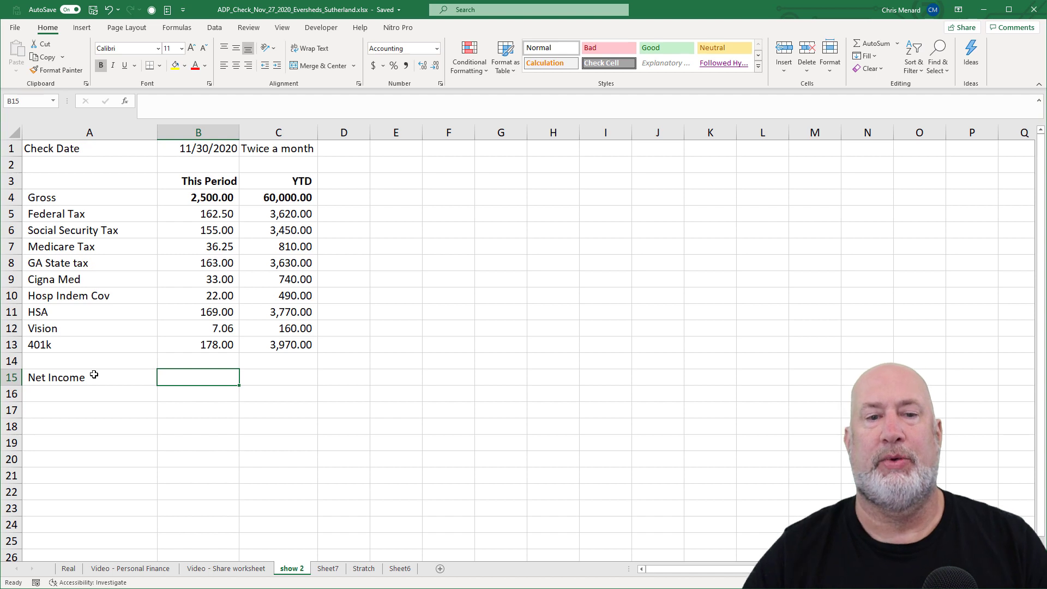
Calculate this period's net income in B15 with the formula =B4-SUM(B5:B13)
click(186, 199)
click(198, 214)
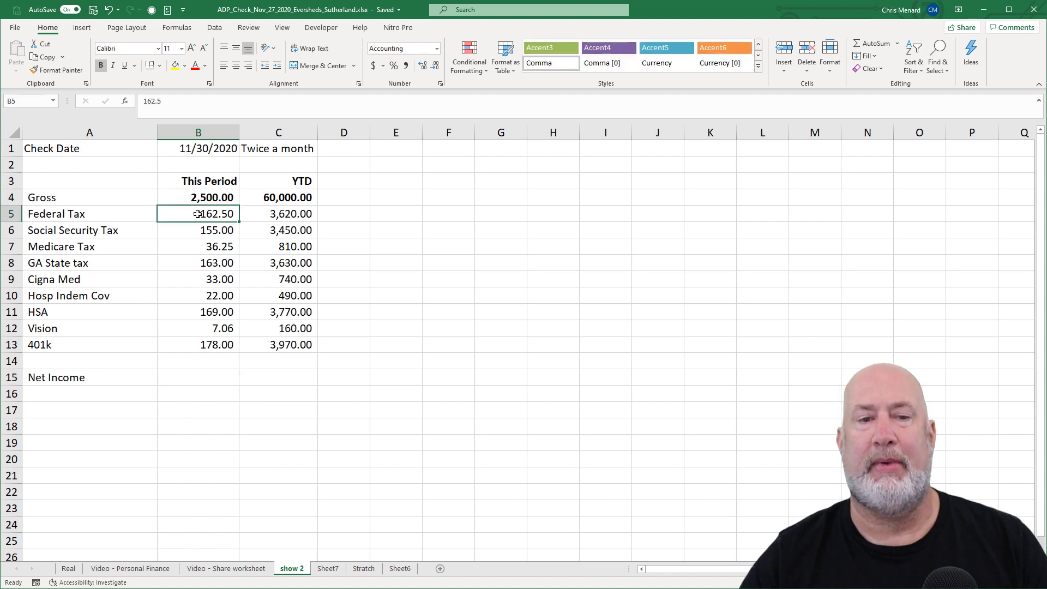
drag(197, 213, 205, 345)
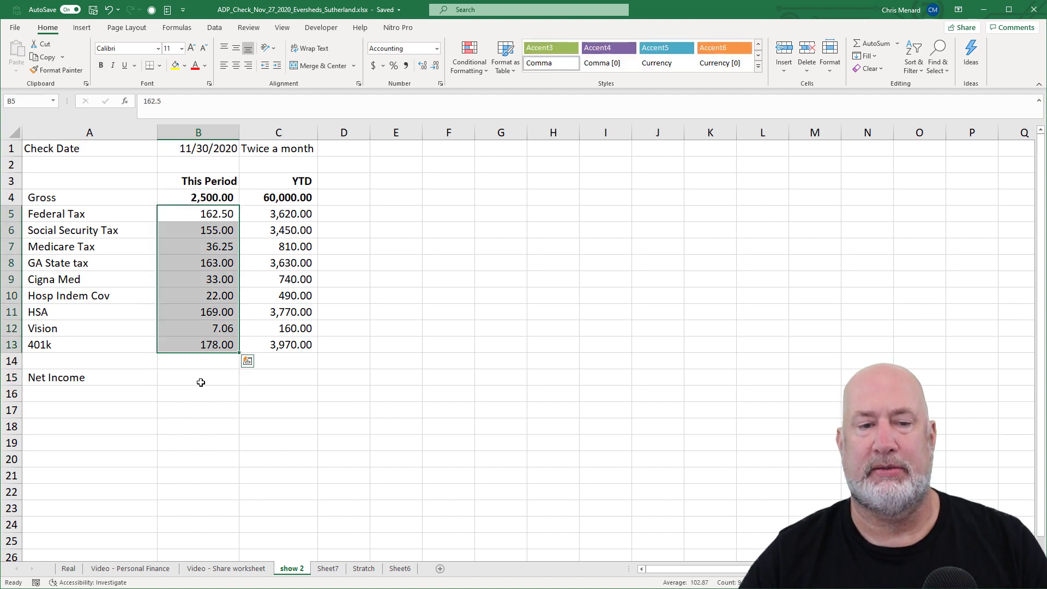
click(200, 383)
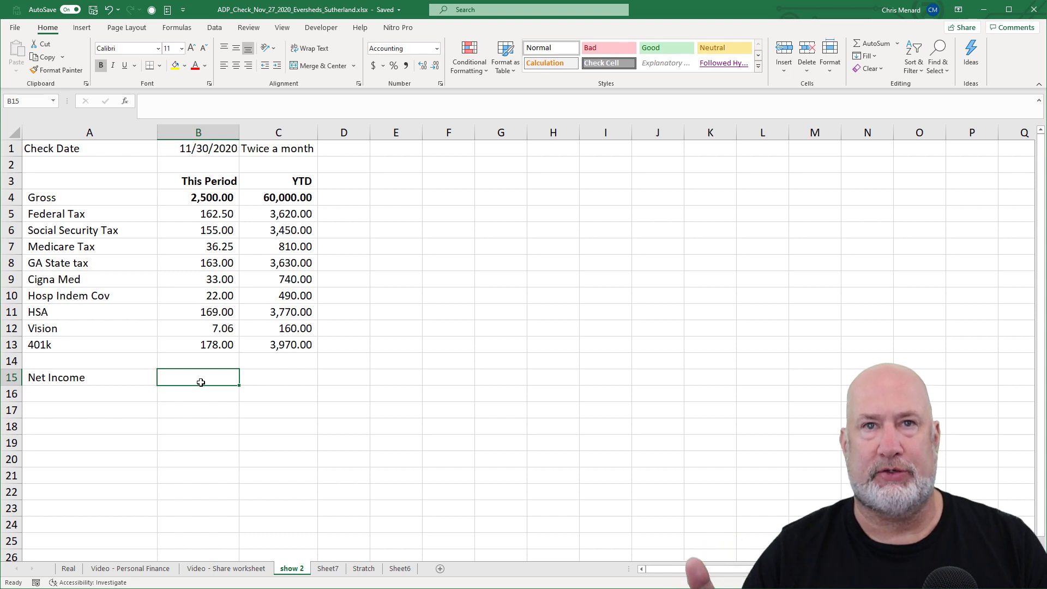
text(=)
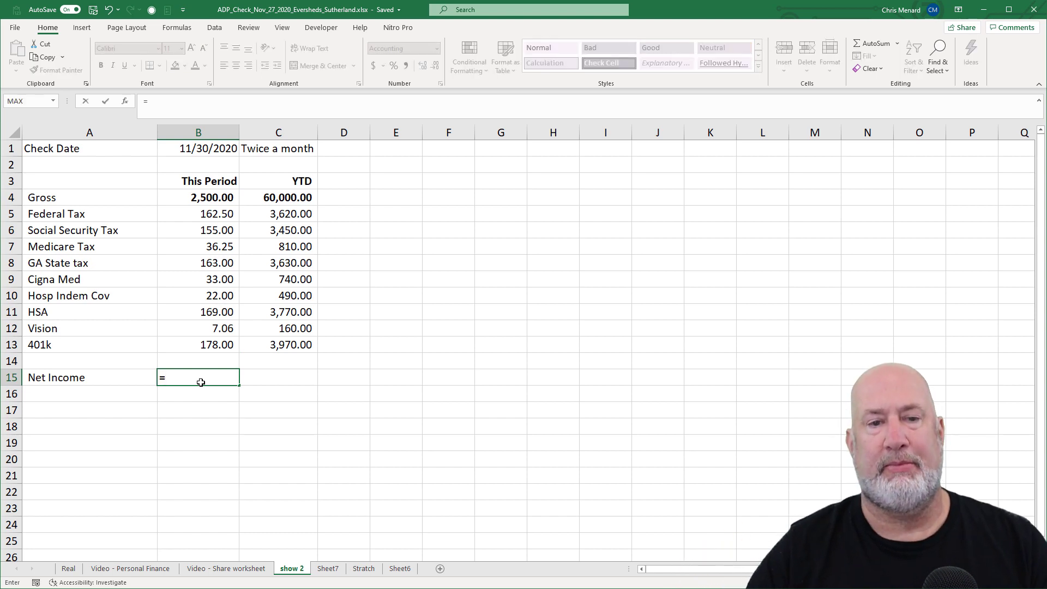
click(212, 197)
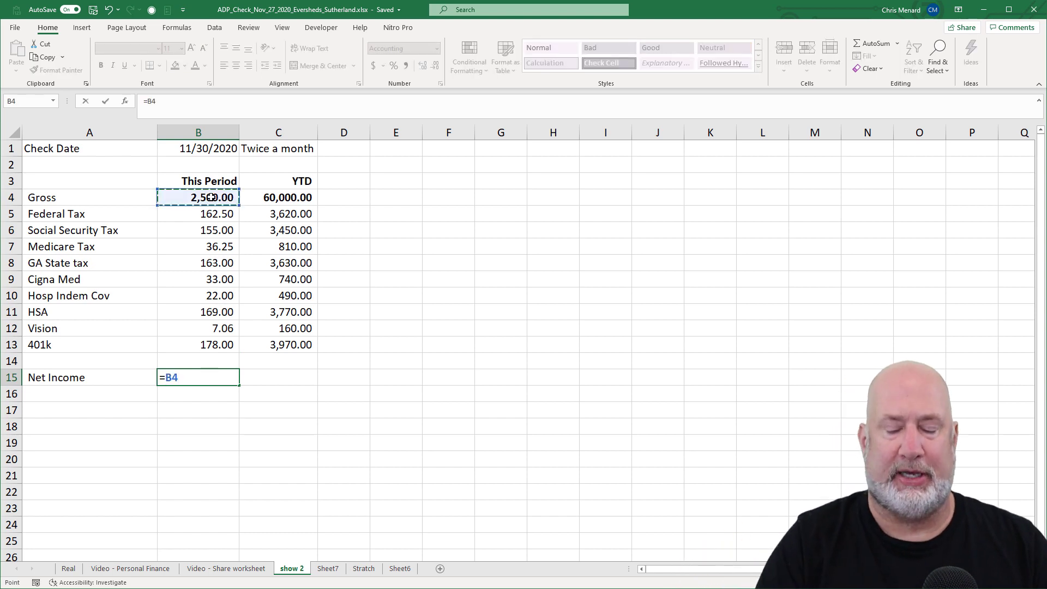
text(-su)
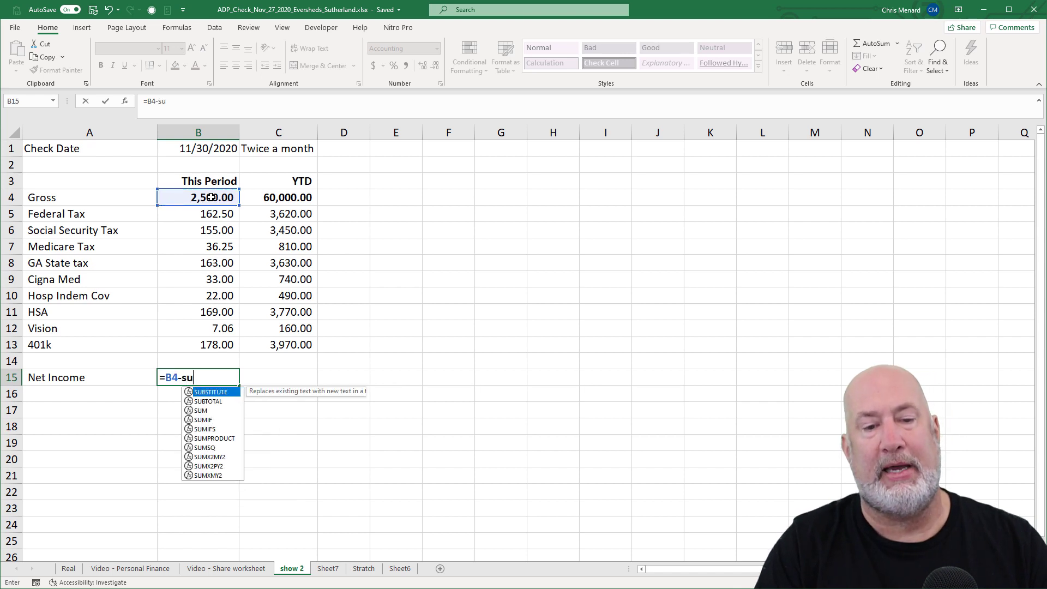
text(m()
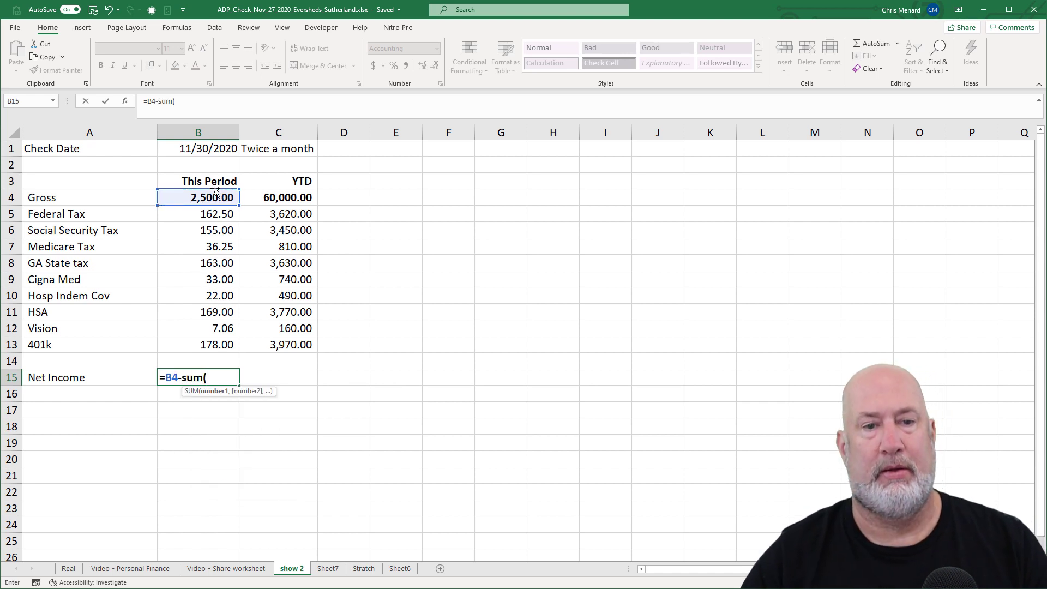
click(203, 220)
drag(203, 219, 208, 344)
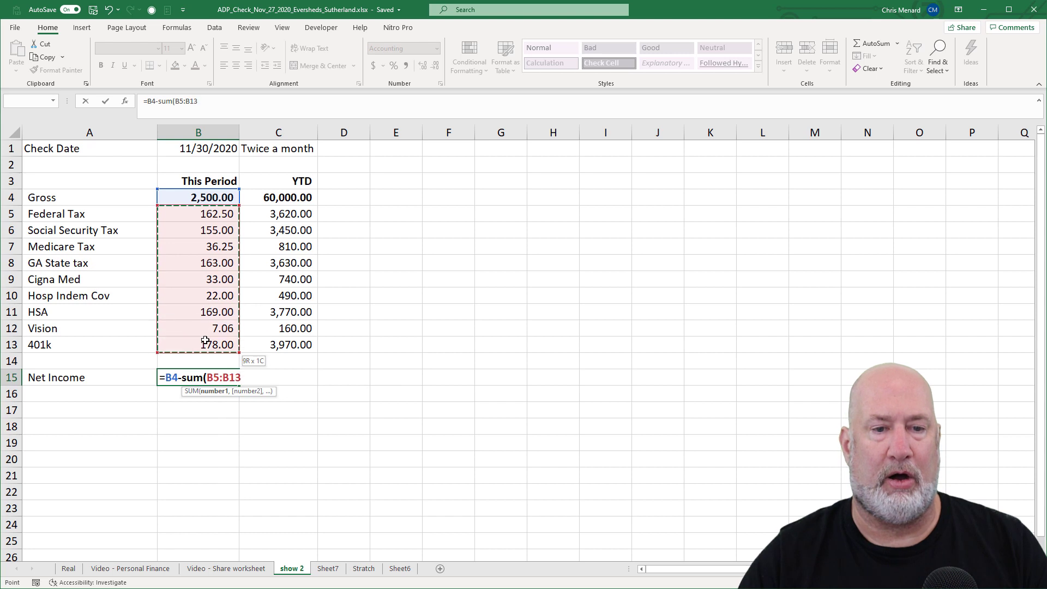
text())
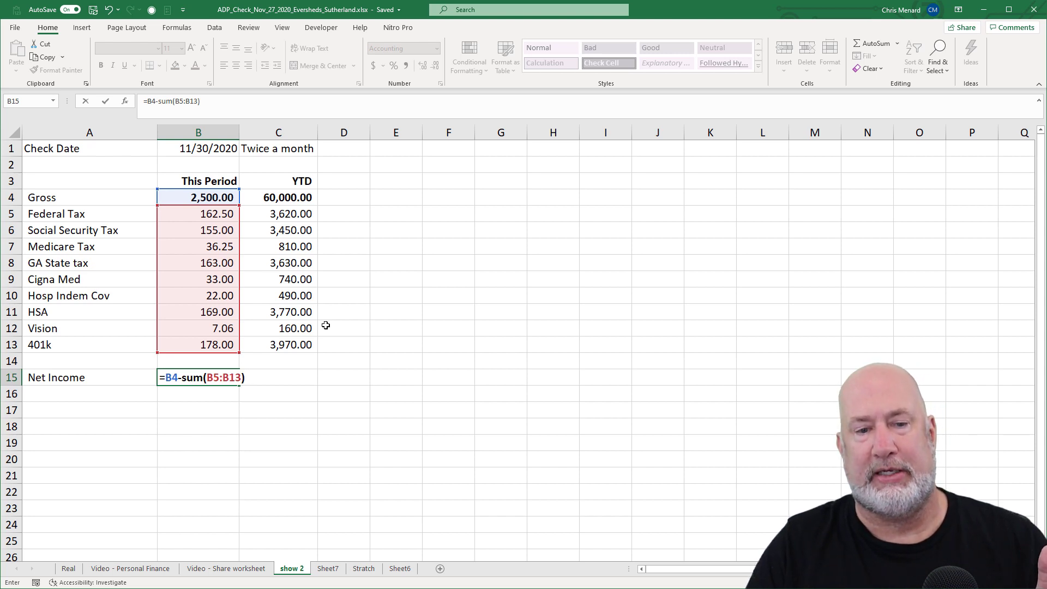
key(Return)
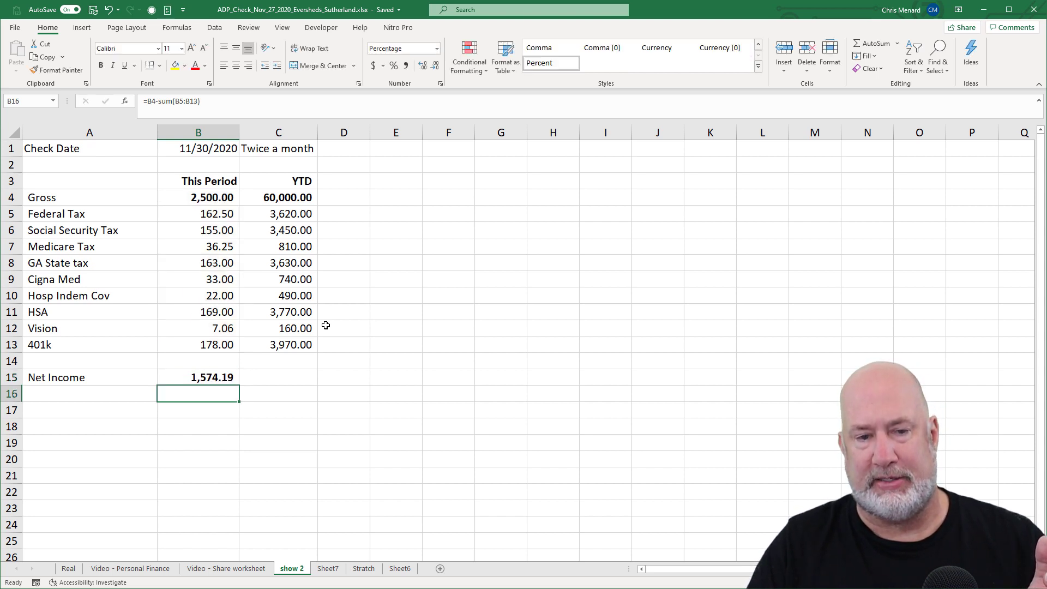
Copy the net income formula from B15 into C15 for the YTD column and check both formulas
key(Up)
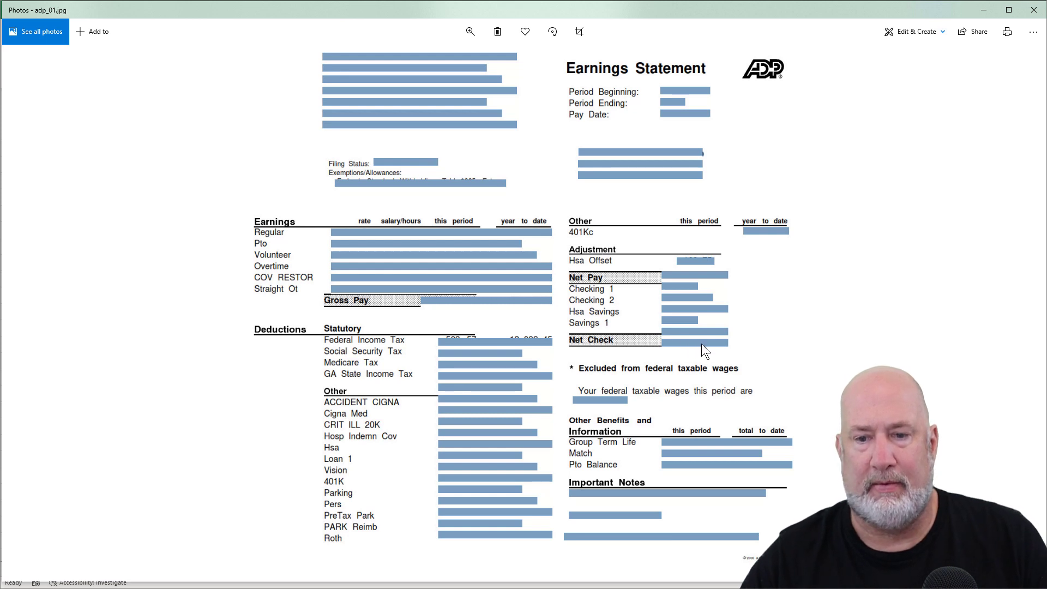
click(983, 8)
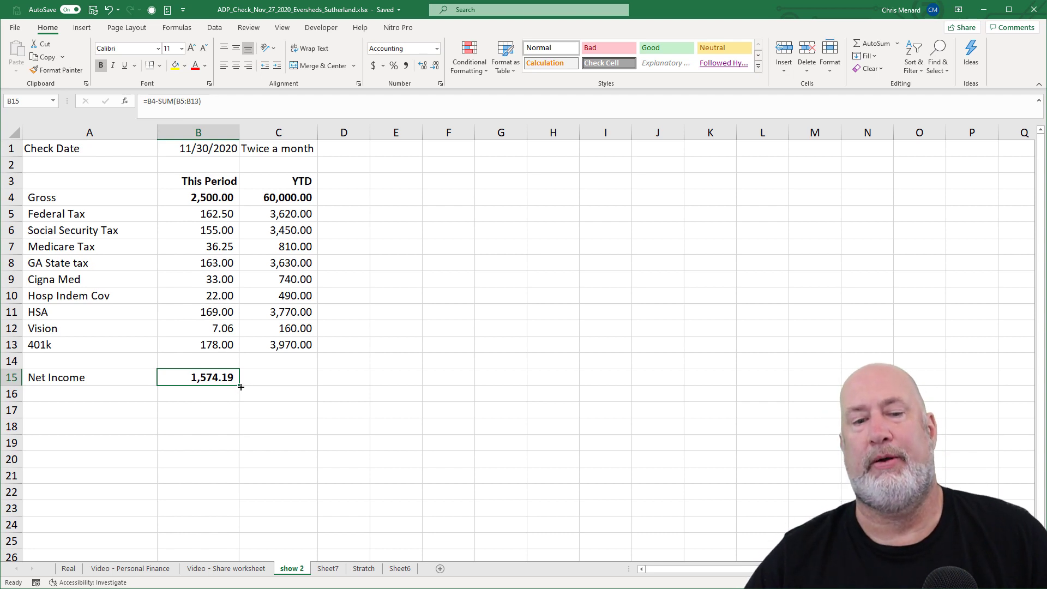
drag(239, 387, 309, 386)
click(305, 382)
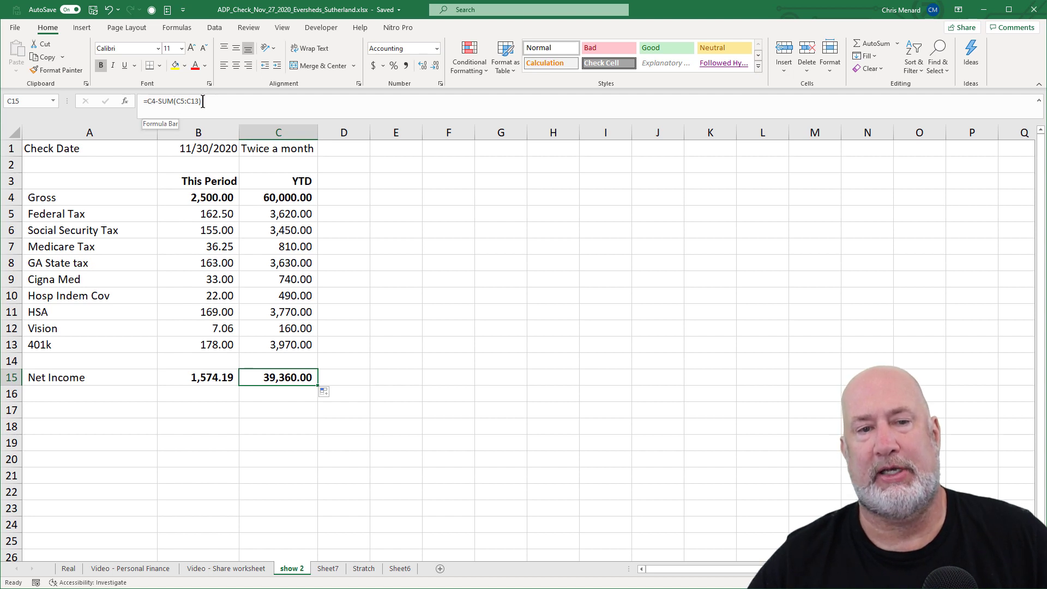
click(214, 383)
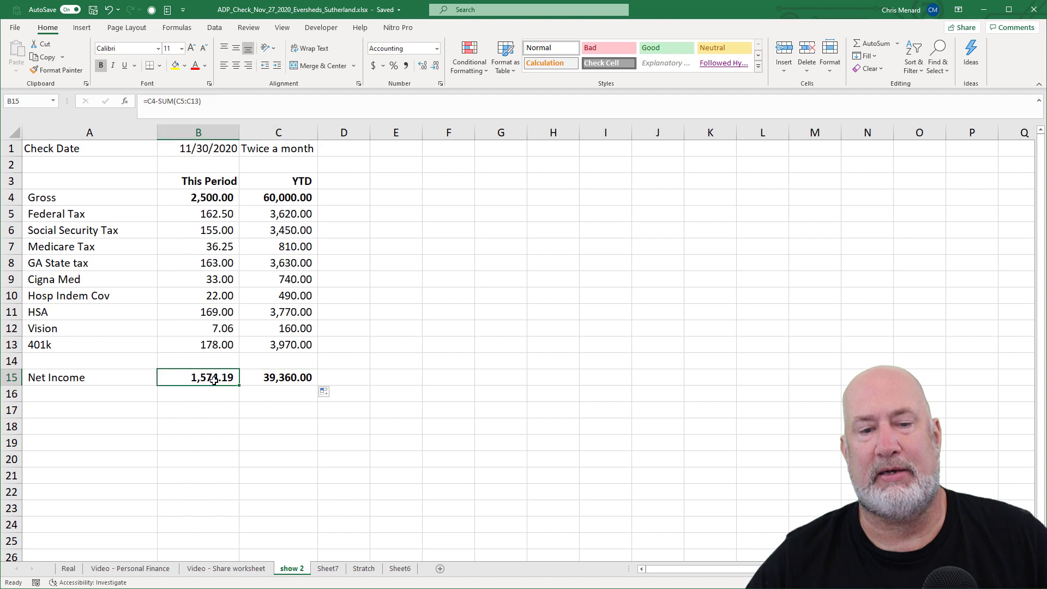
click(280, 379)
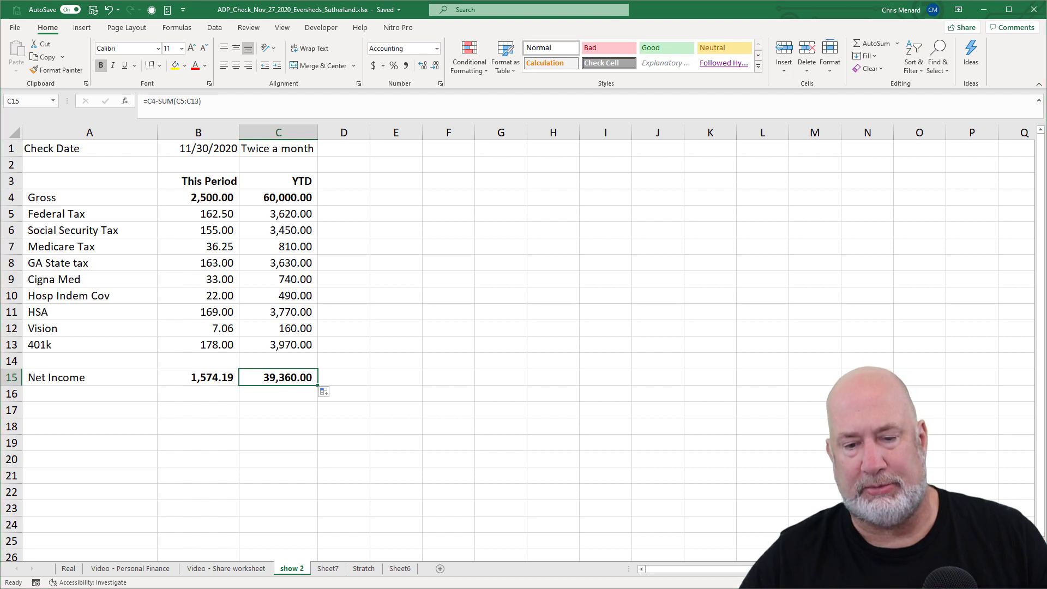
Review the deductions on the earnings statement image adp_01.jpg in Photos, and return to the Excel worksheet
key(alt+Tab)
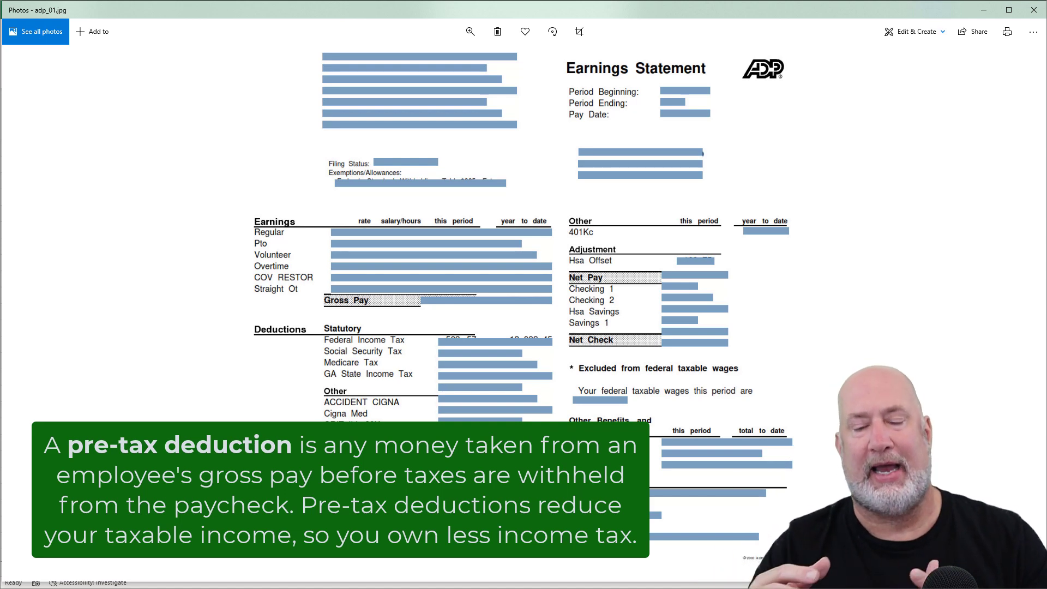
click(983, 12)
click(171, 367)
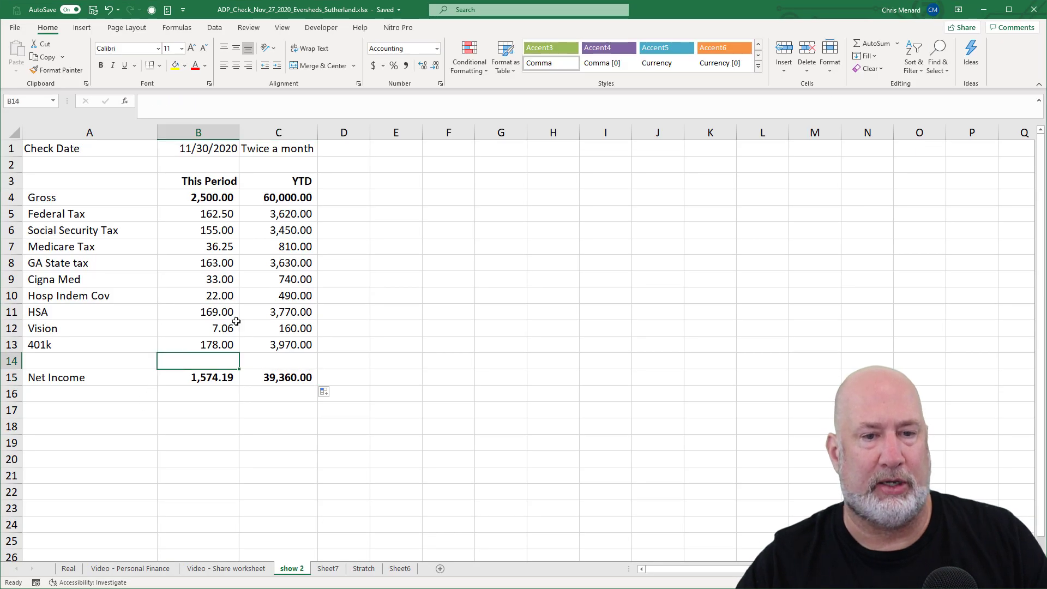
Add a centered, bold column heading "Pre Tax" in cell D3
click(348, 185)
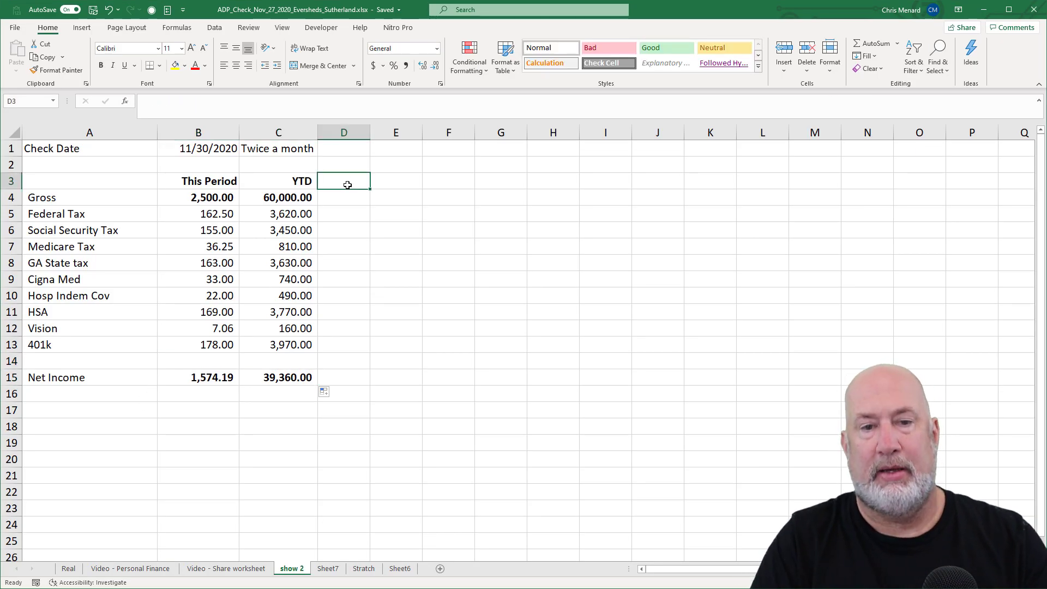
text(Tax)
key(Return)
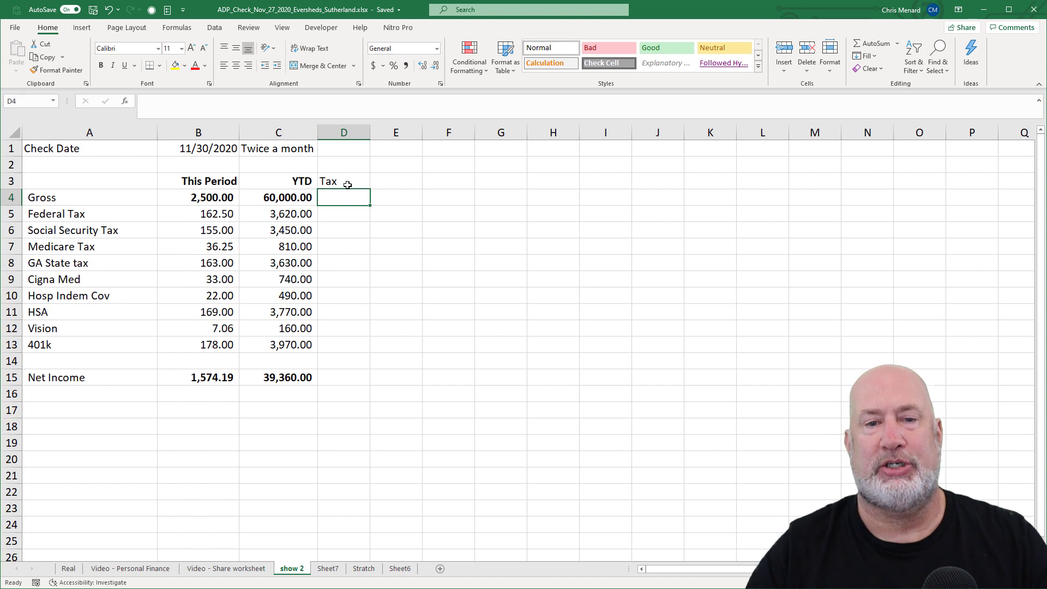
click(347, 185)
click(233, 66)
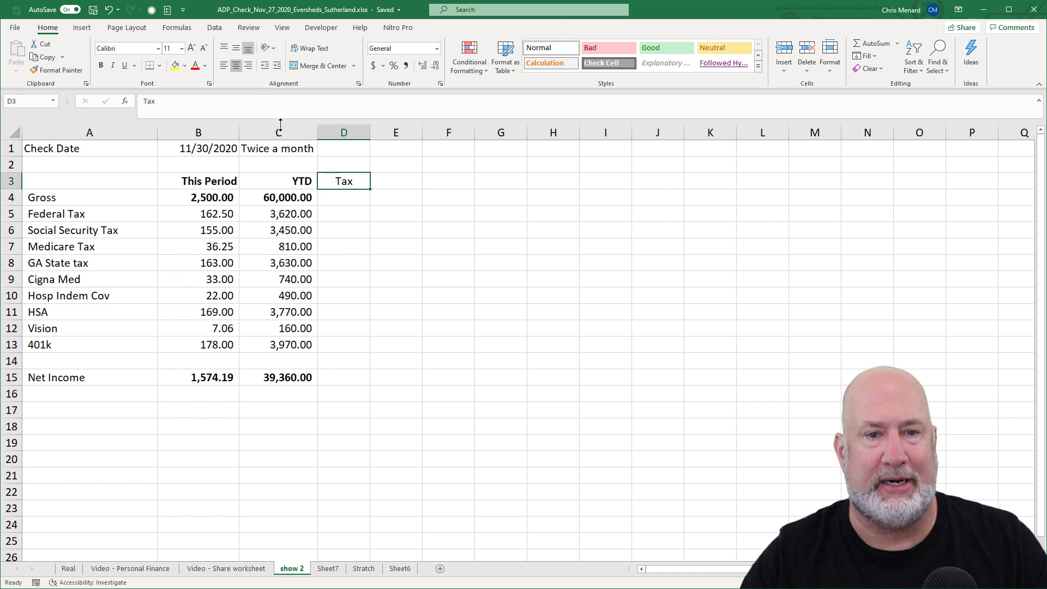
click(101, 68)
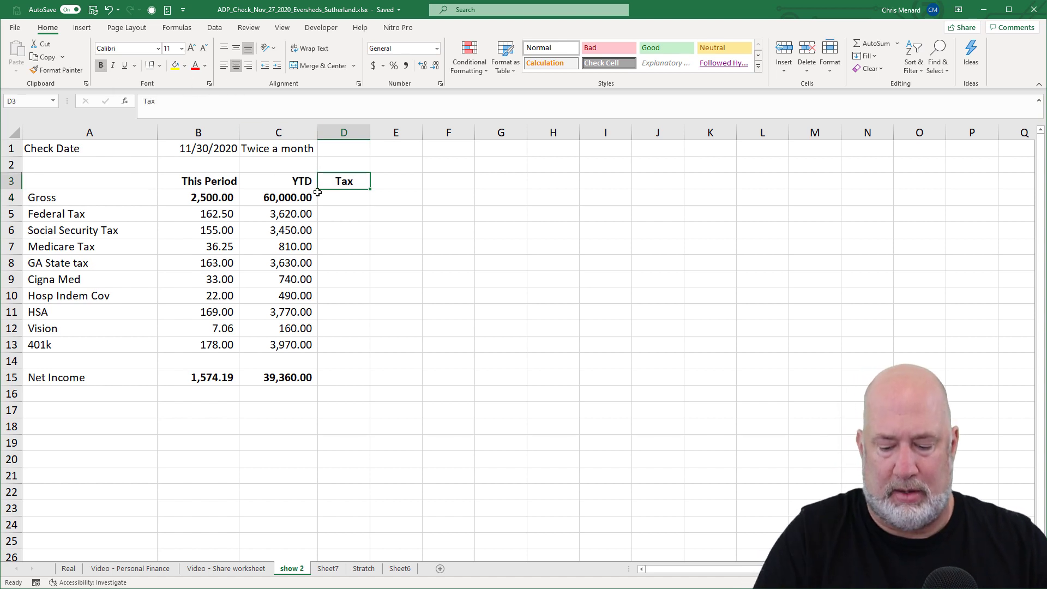
text(Pre)
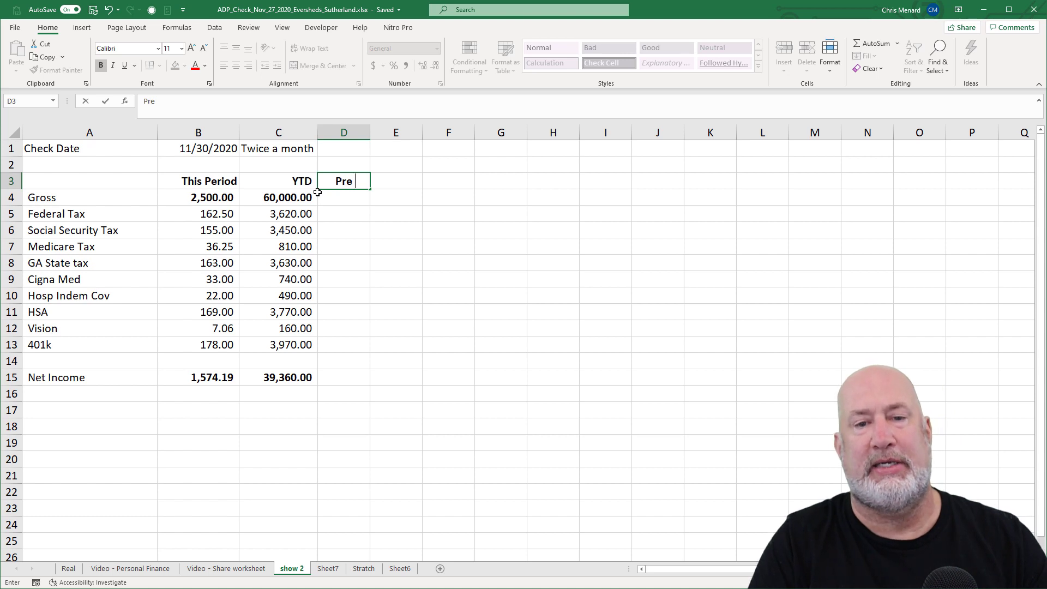
text( Tax)
key(ctrl+Return)
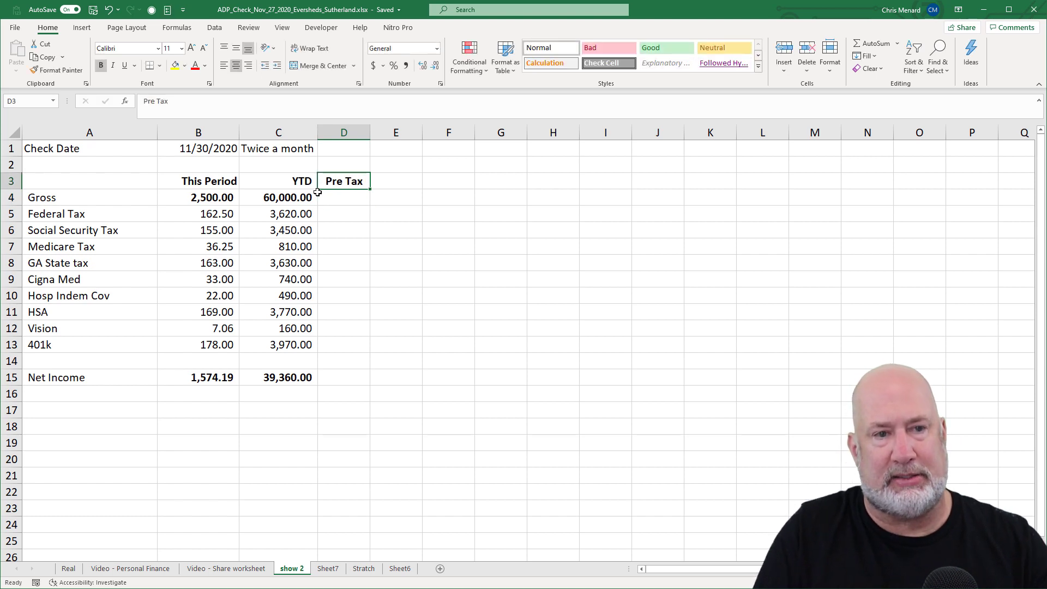
Enter "Yes" in the Pre Tax column for Cigna Med, HSA, Vision and 401k (D9 and D11:D13)
key(Down)
key(Down)
key(Down)
key(Down)
key(Down)
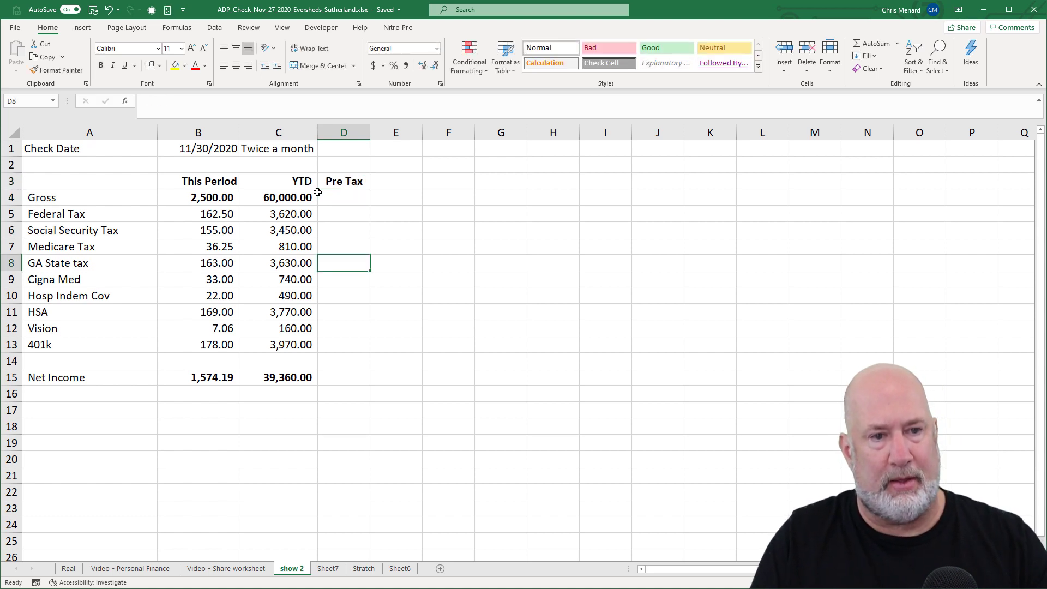
key(Down)
text(Yes)
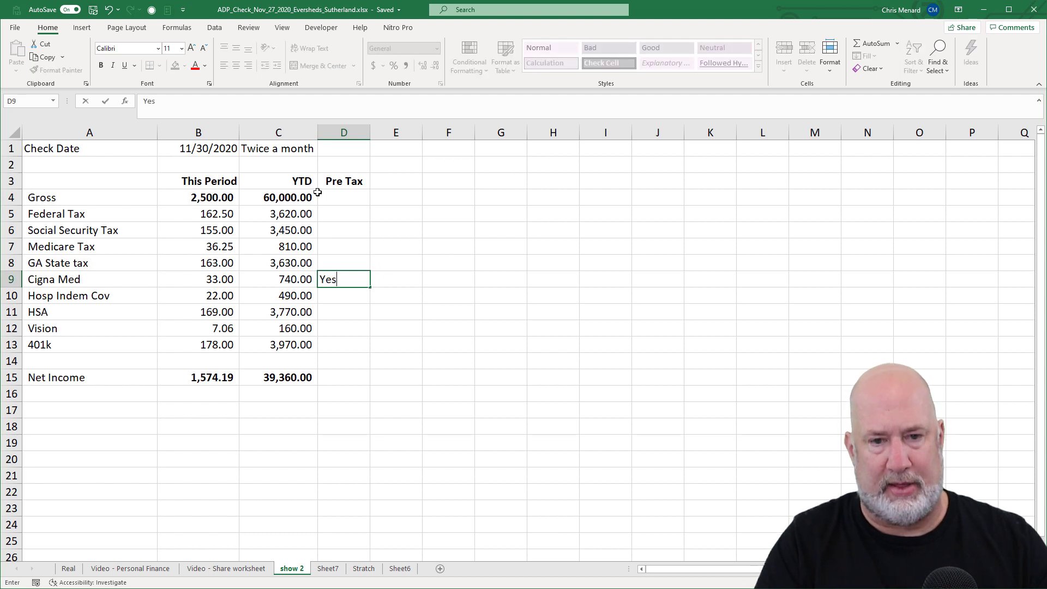
key(Down)
key(Down)
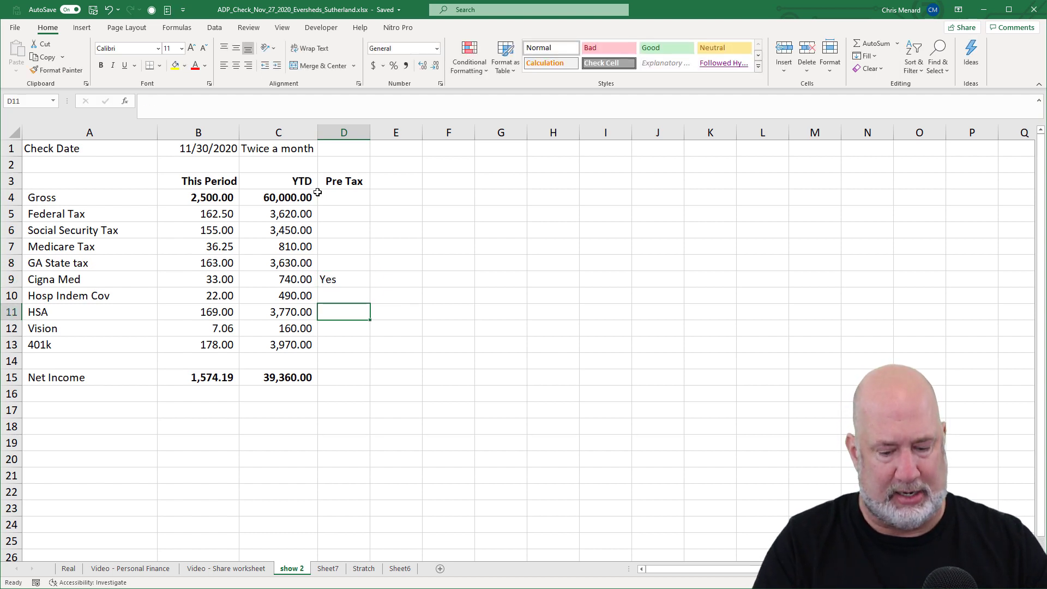
text(Yes)
key(Return)
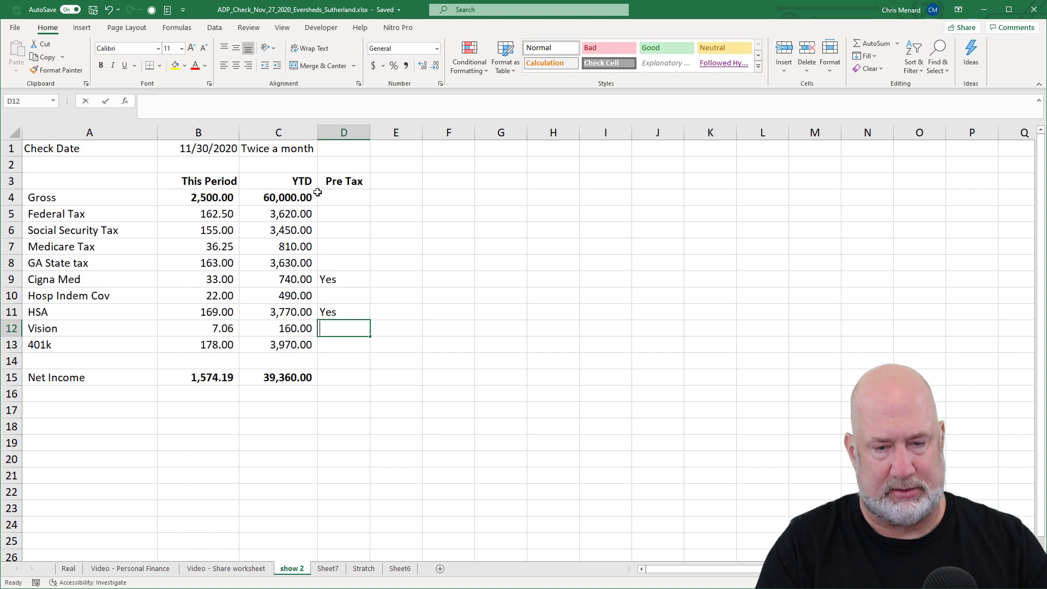
text(Yes)
key(Return)
text(Yes)
key(Return)
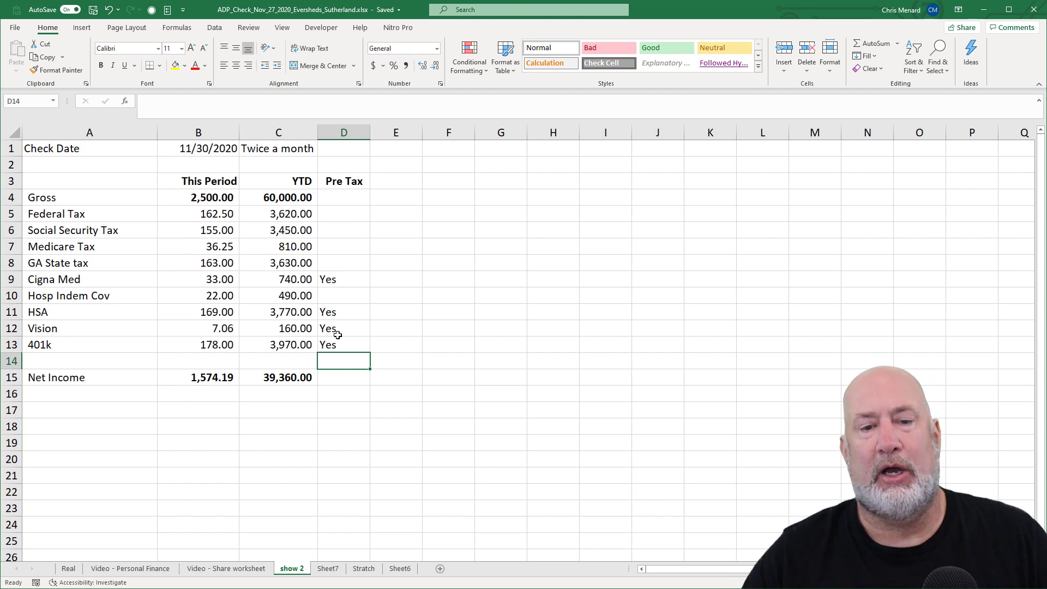
Enter the label "Taxable Income" in cell A17 and select the This Period cell B17 beside it
click(212, 199)
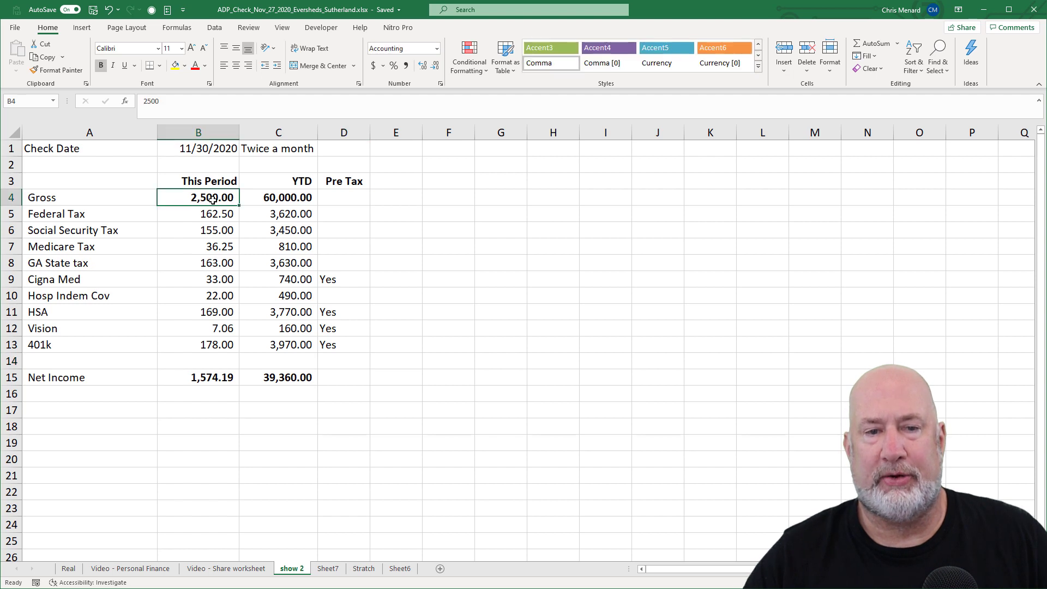
click(220, 376)
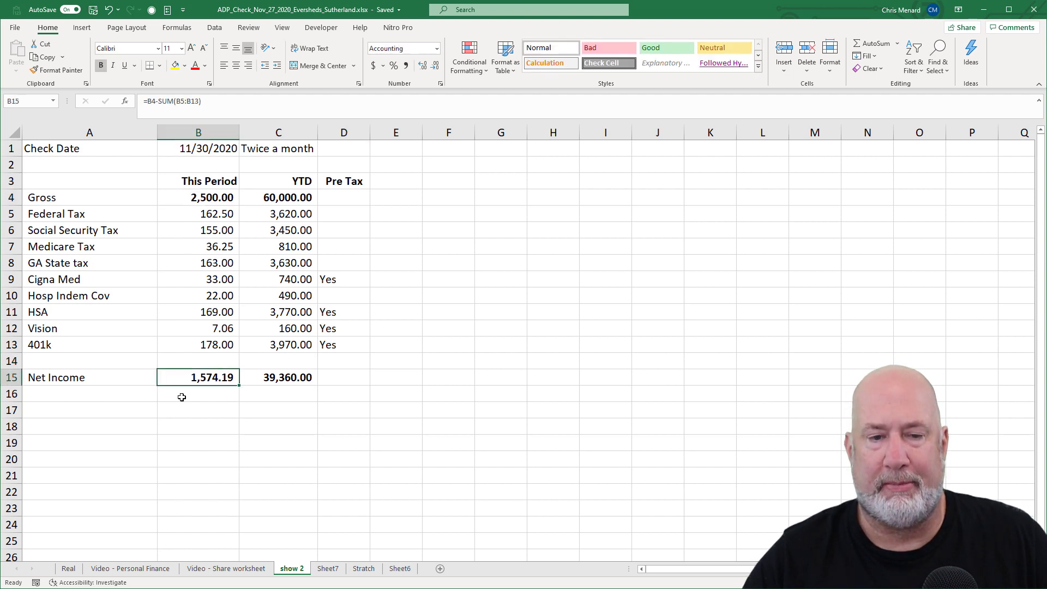
click(111, 409)
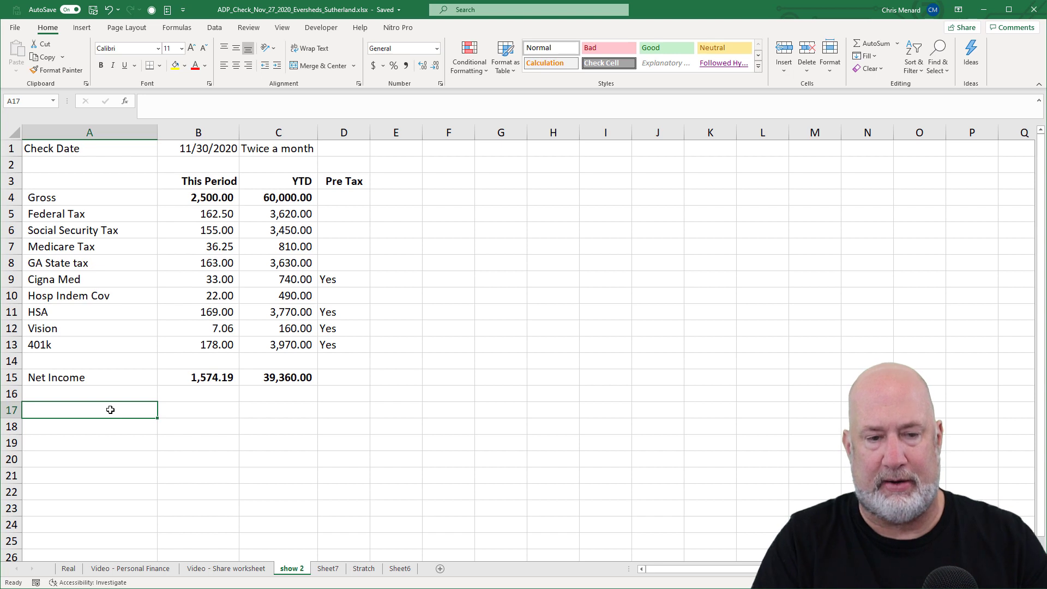
text(Taxab)
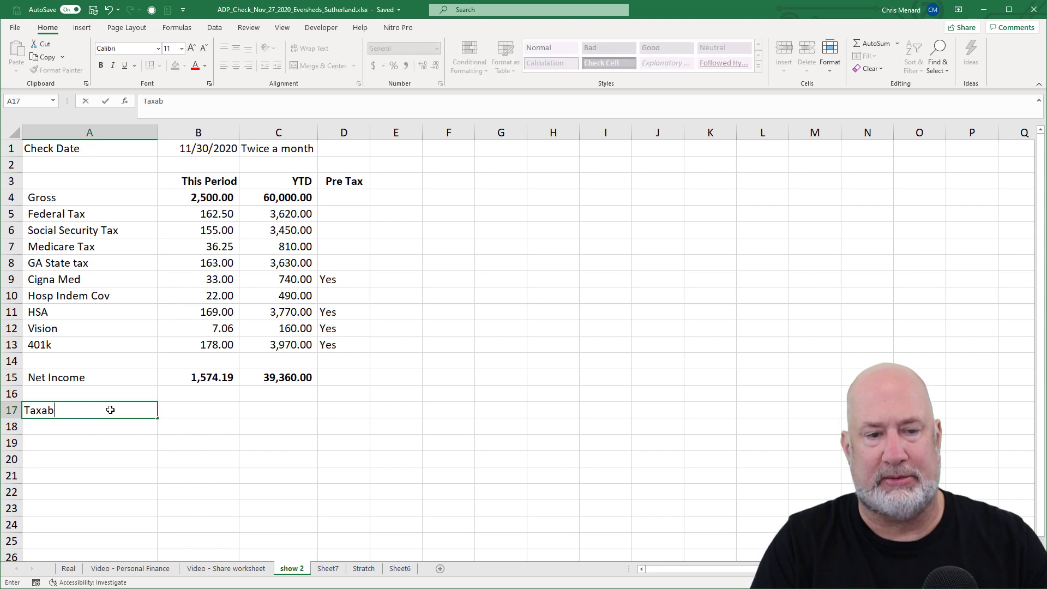
text(le Income)
key(Tab)
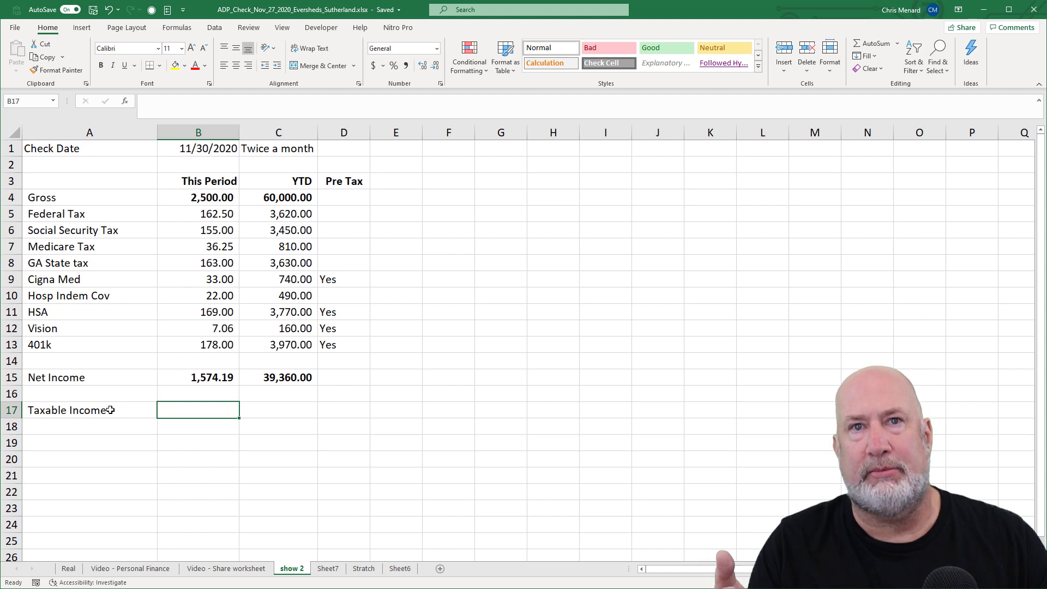
click(213, 198)
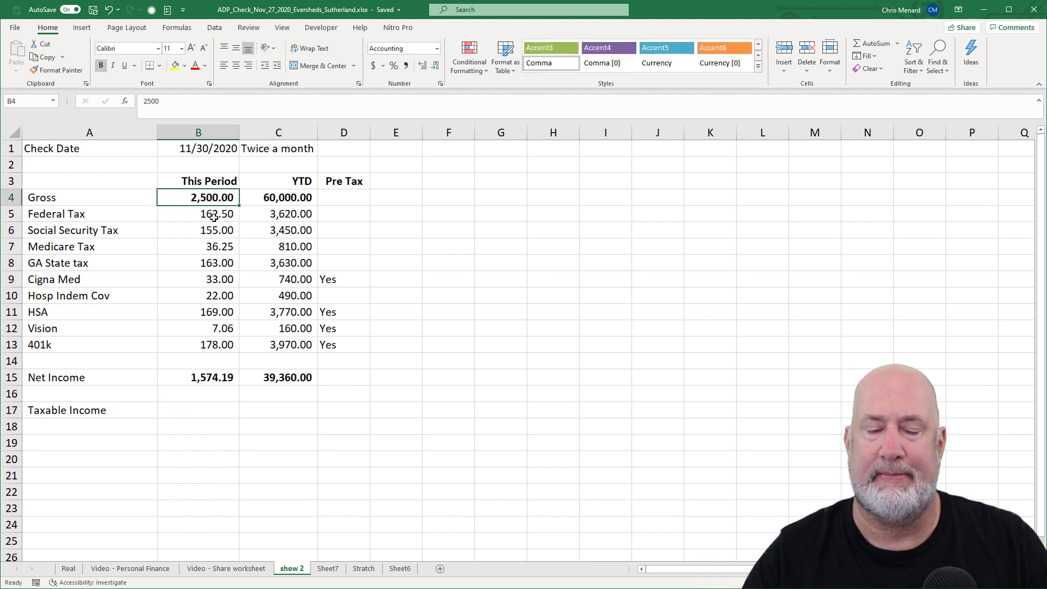
click(203, 411)
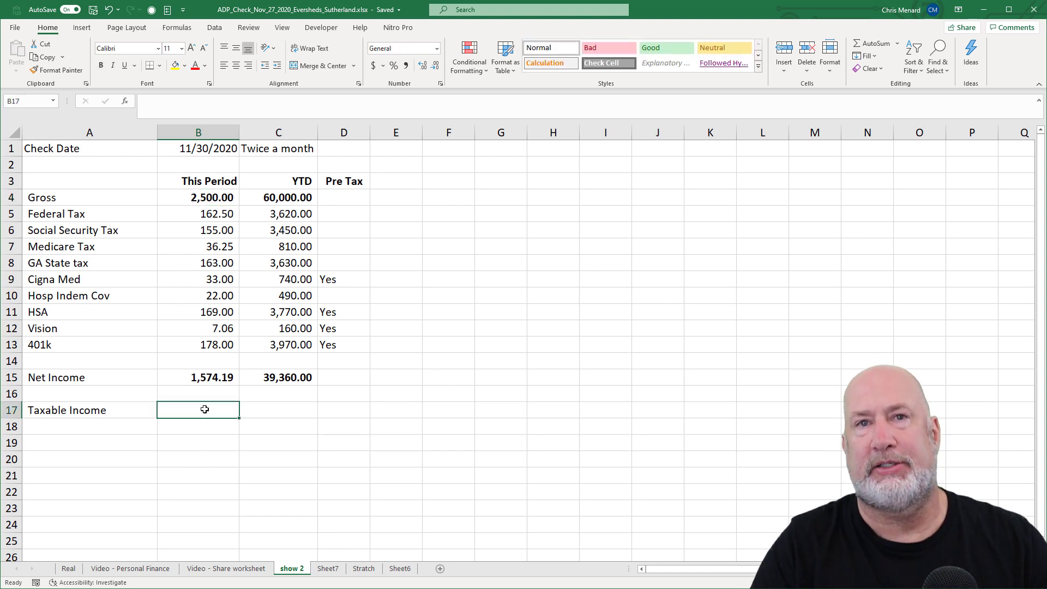
Calculate this period's taxable income in B17 by subtracting the pre-tax deductions from gross with =B4-B9-B11-B12-B13
text(=)
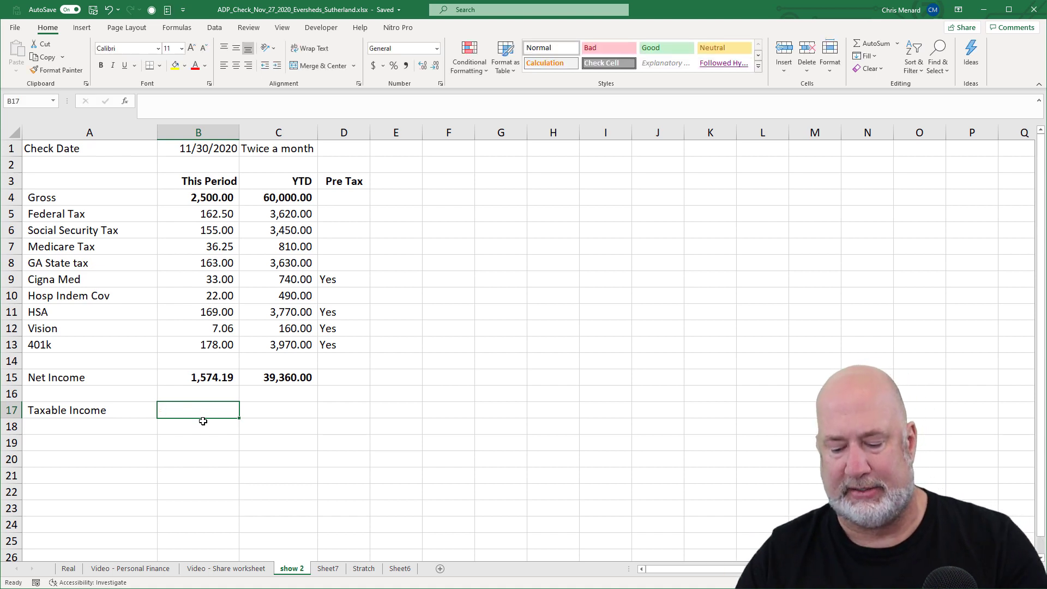
click(200, 199)
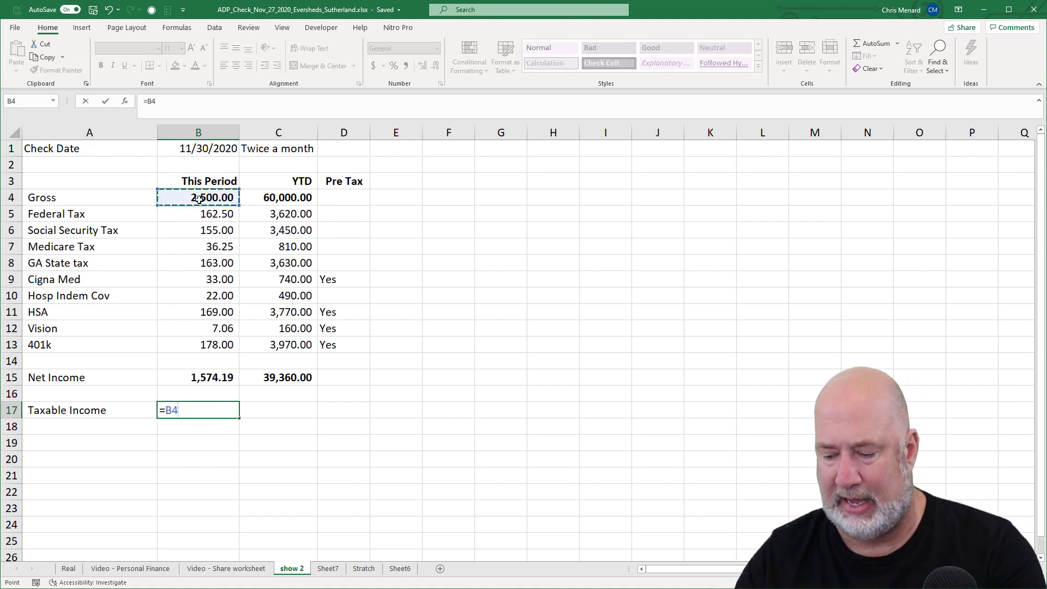
text(-)
click(213, 278)
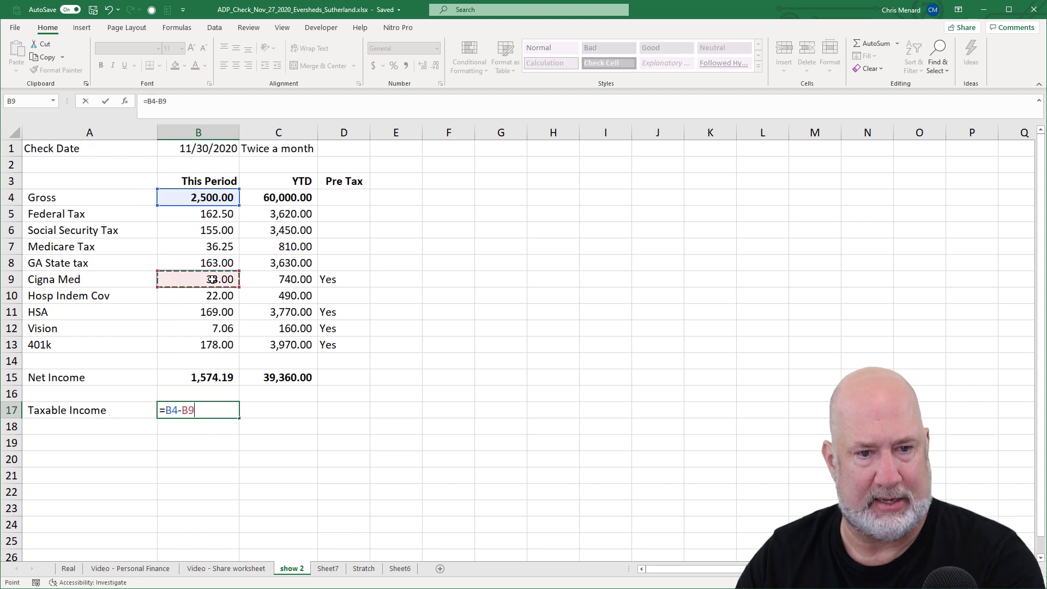
text(-)
click(212, 312)
text(-)
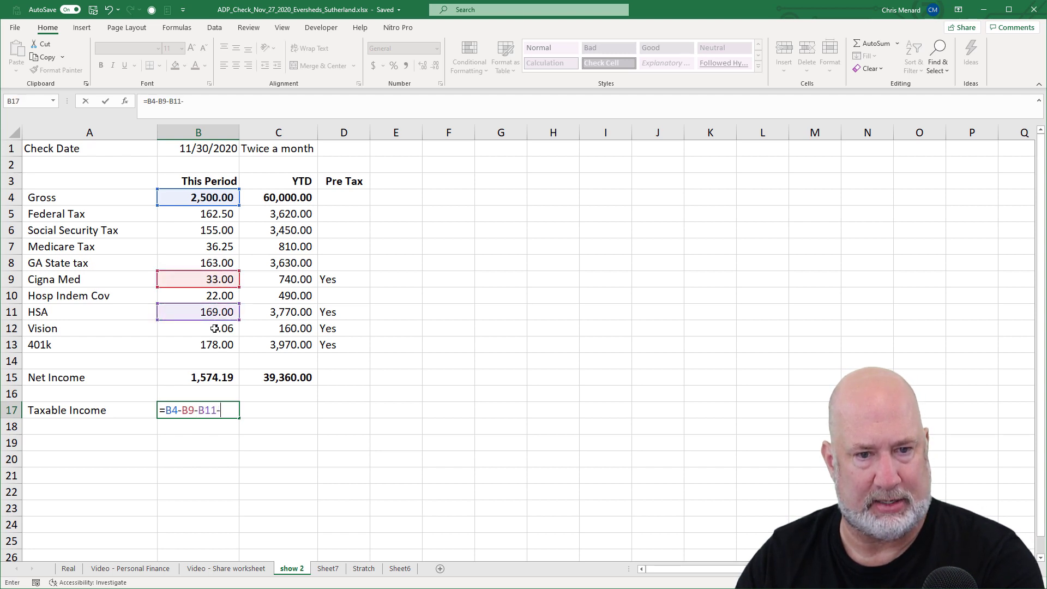
click(216, 328)
text(-)
click(216, 341)
key(ctrl+Return)
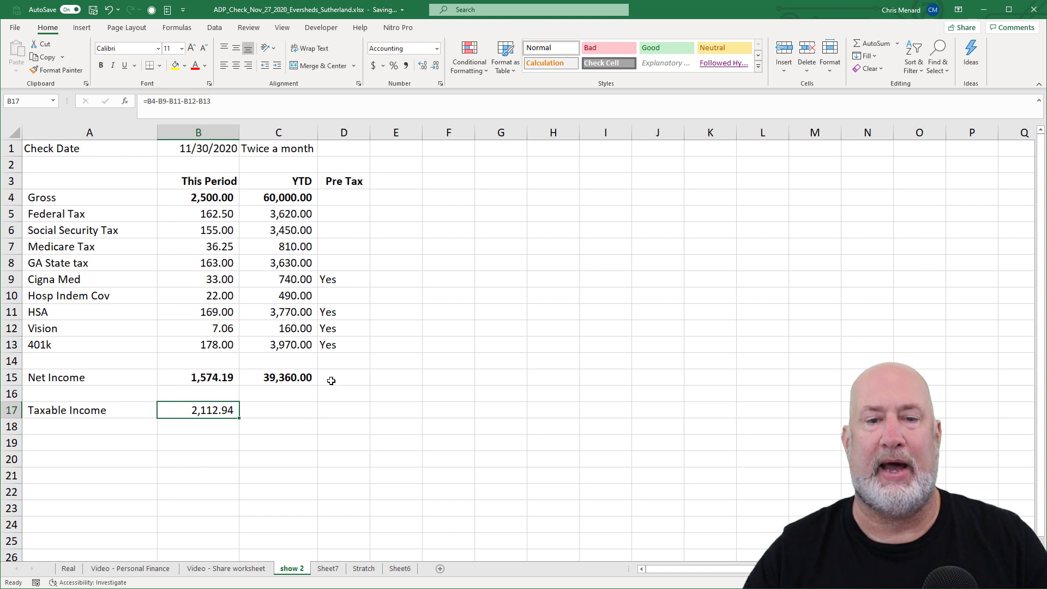
Try marking Hosp Indem Cov as pre-tax with "Yes" in D10, and clear the entry again
click(336, 295)
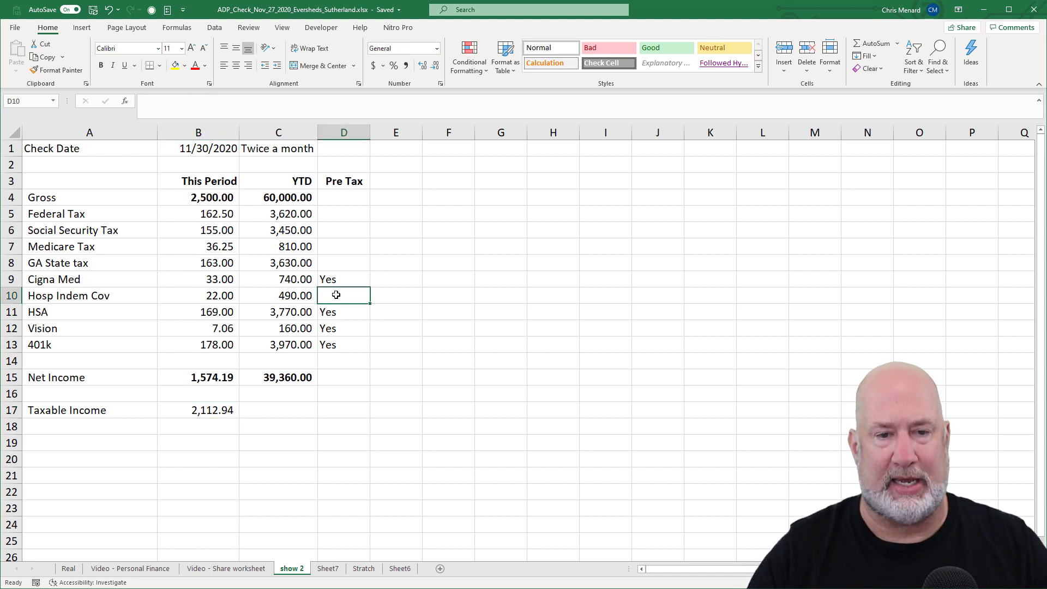
text(Yes)
key(Return)
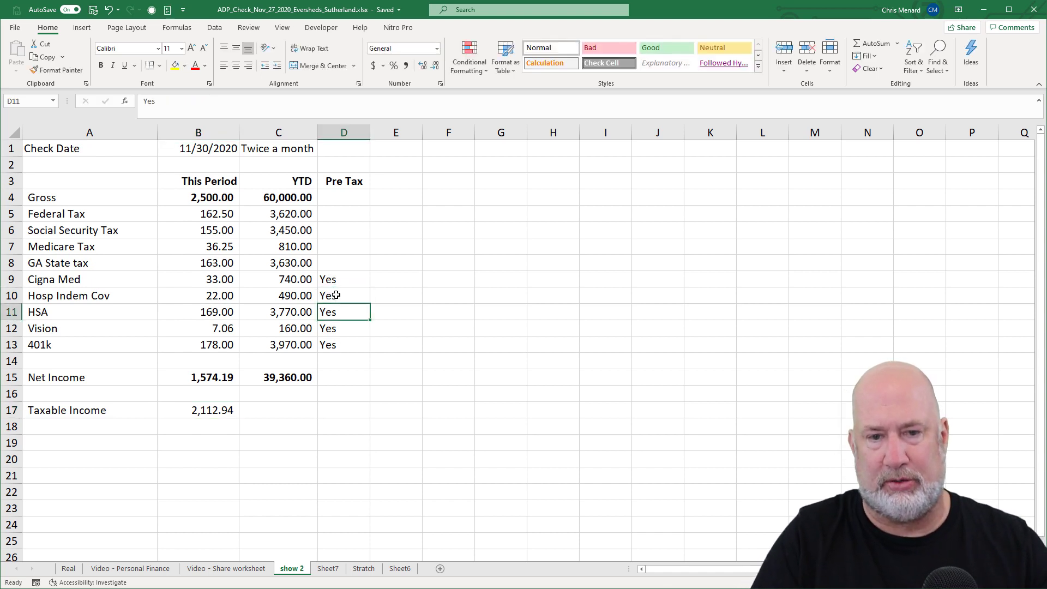
click(336, 295)
key(Delete)
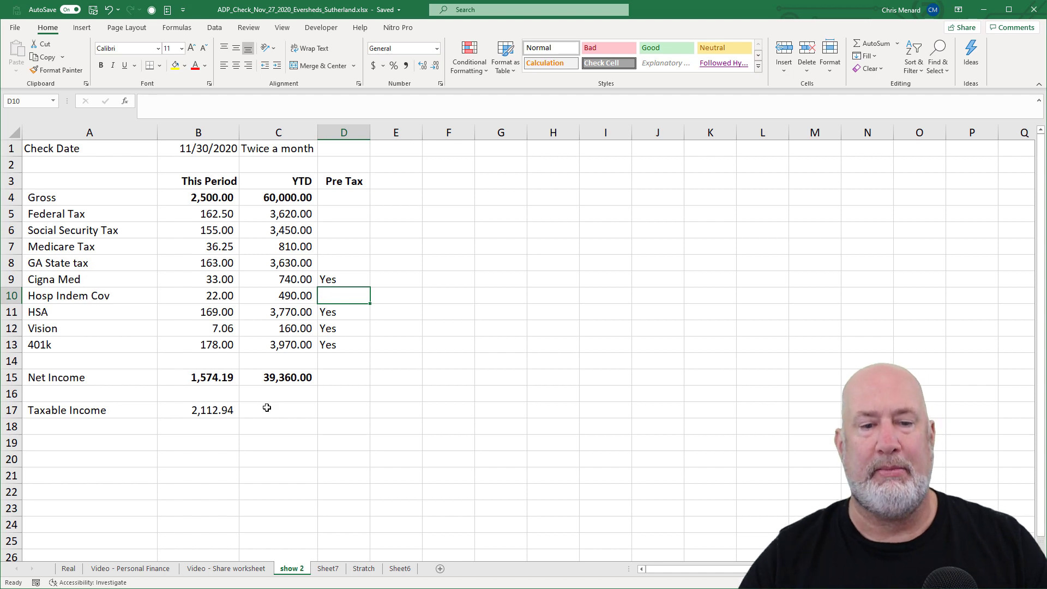
Replace the Taxable Income formula in B17 with =SUMIF(D5:D13,"yes",B5:B13) to total the pre-tax deductions
click(216, 413)
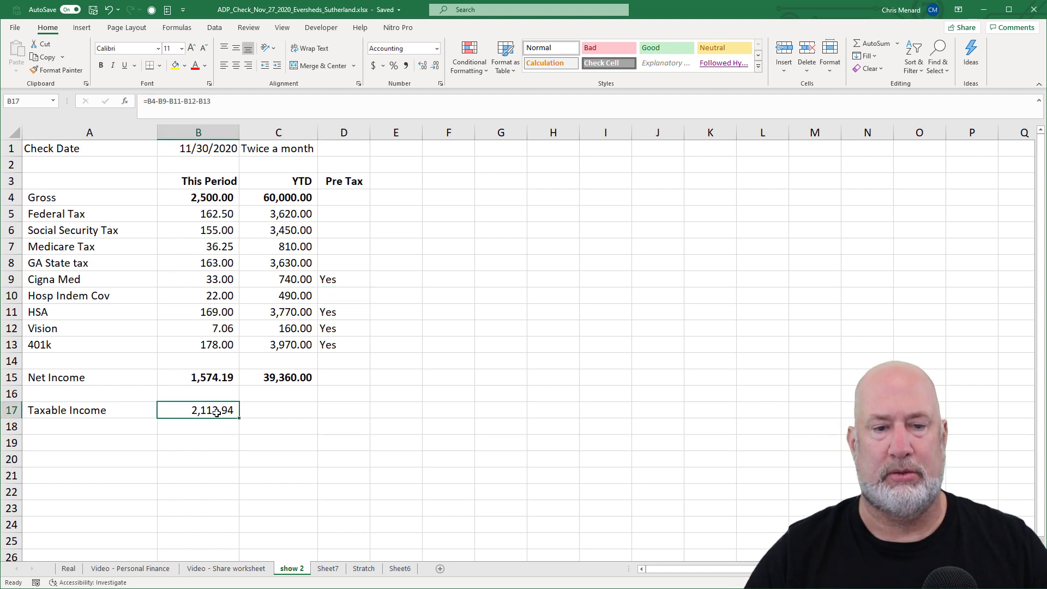
key(Delete)
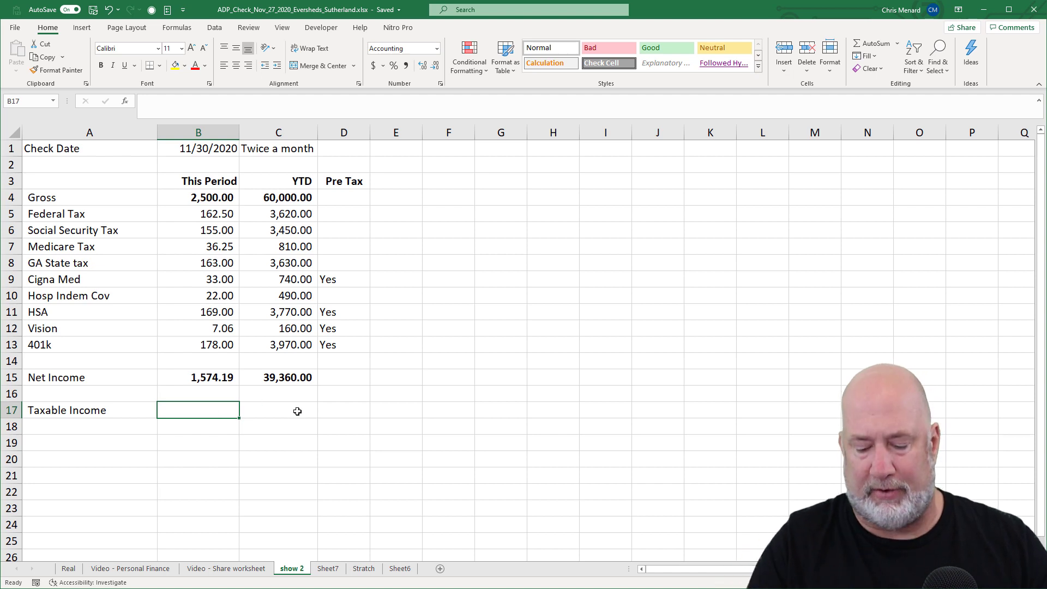
text(=sumif)
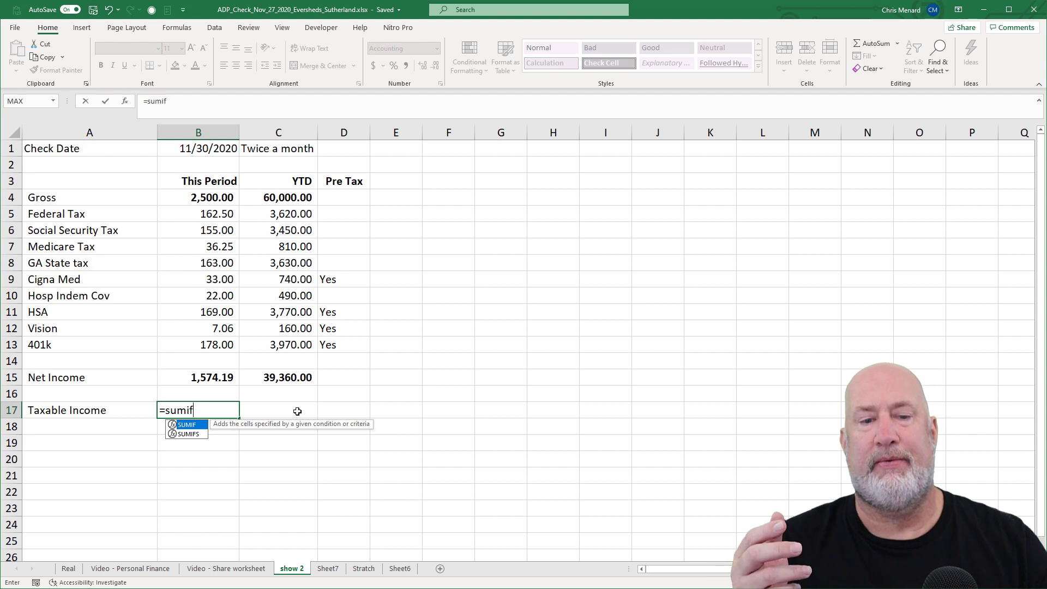
key(Tab)
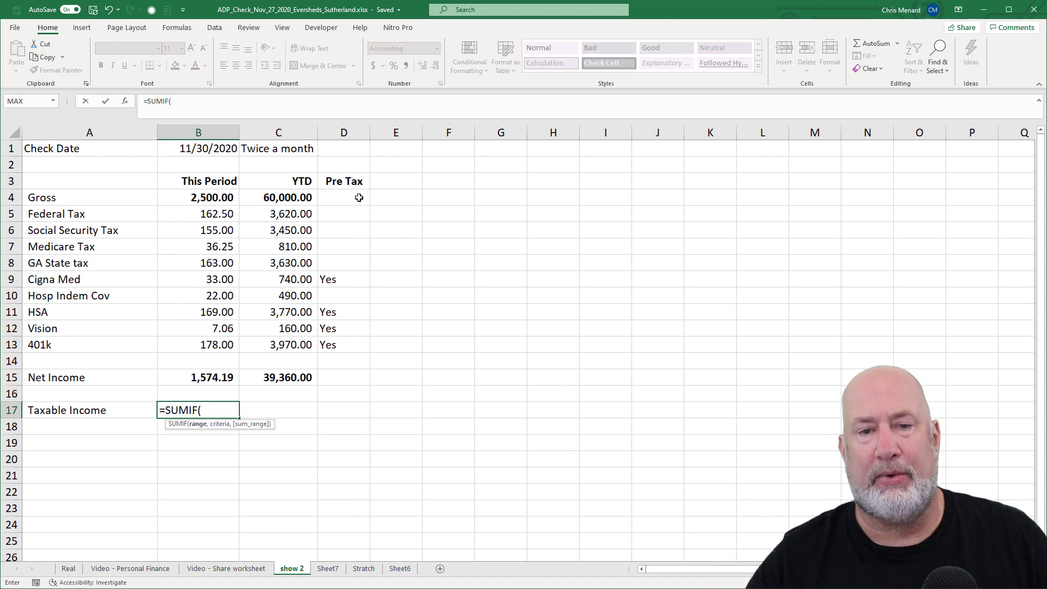
drag(354, 198, 343, 346)
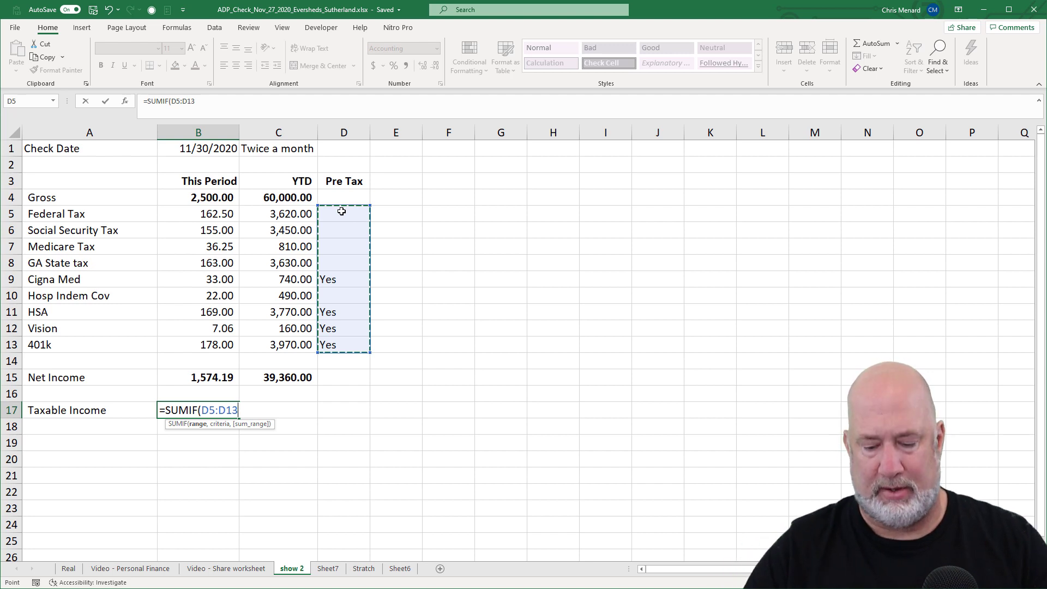
text(,)
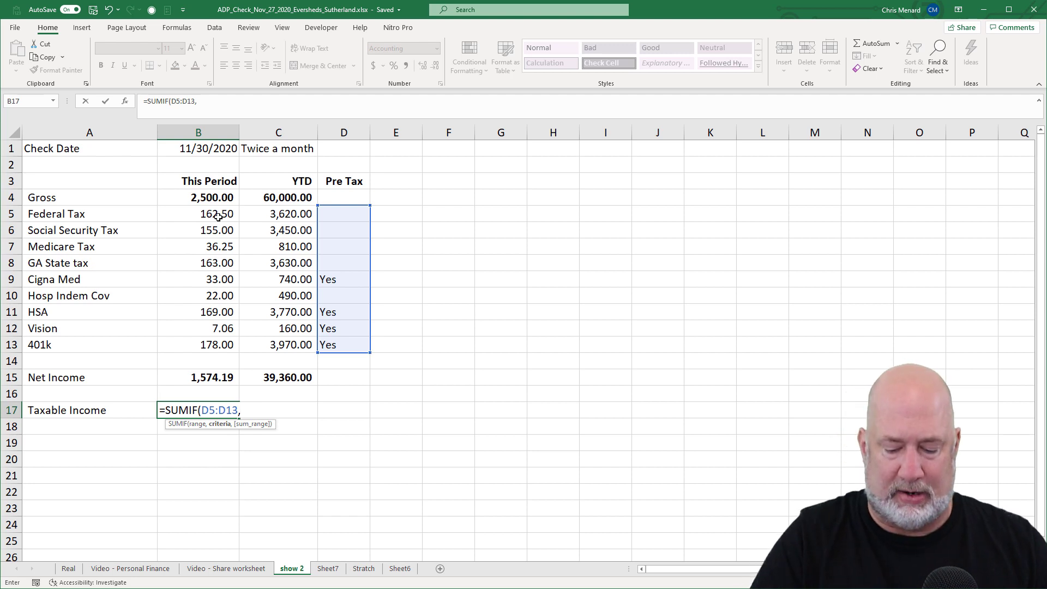
text(:)
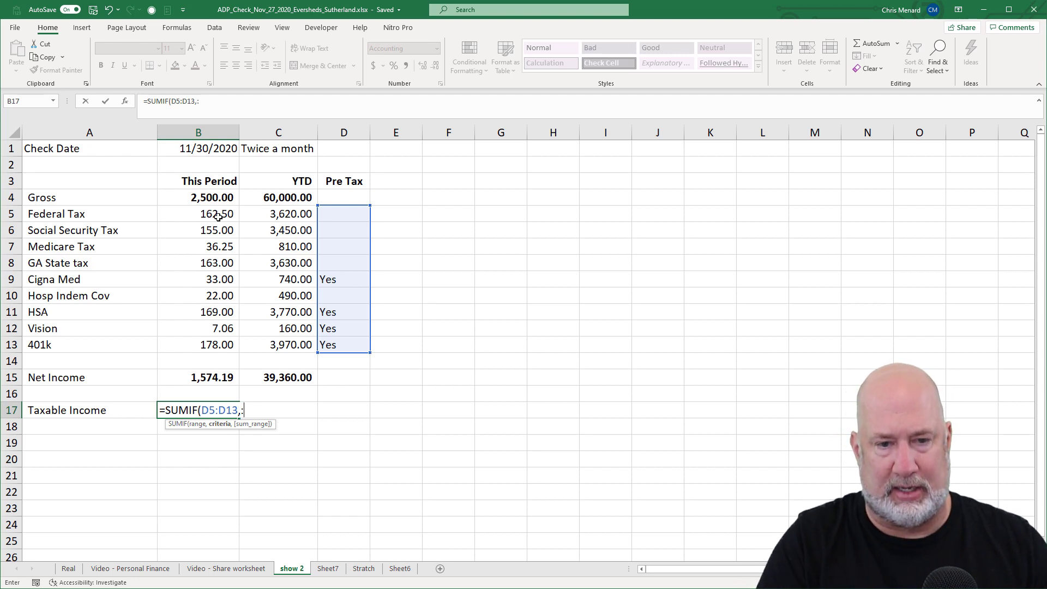
key(BackSpace)
text("yes")
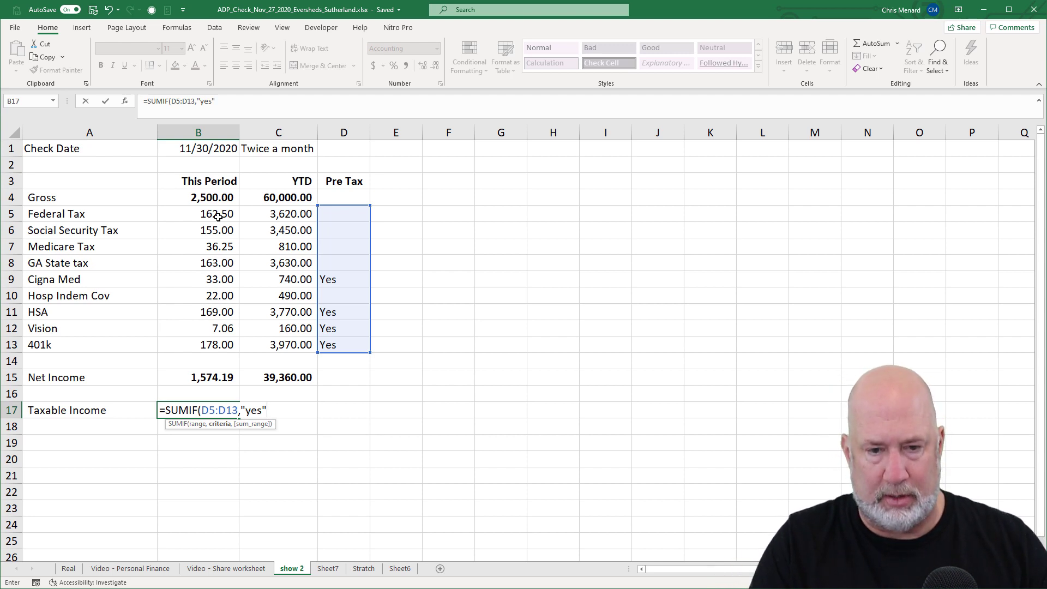
text(,)
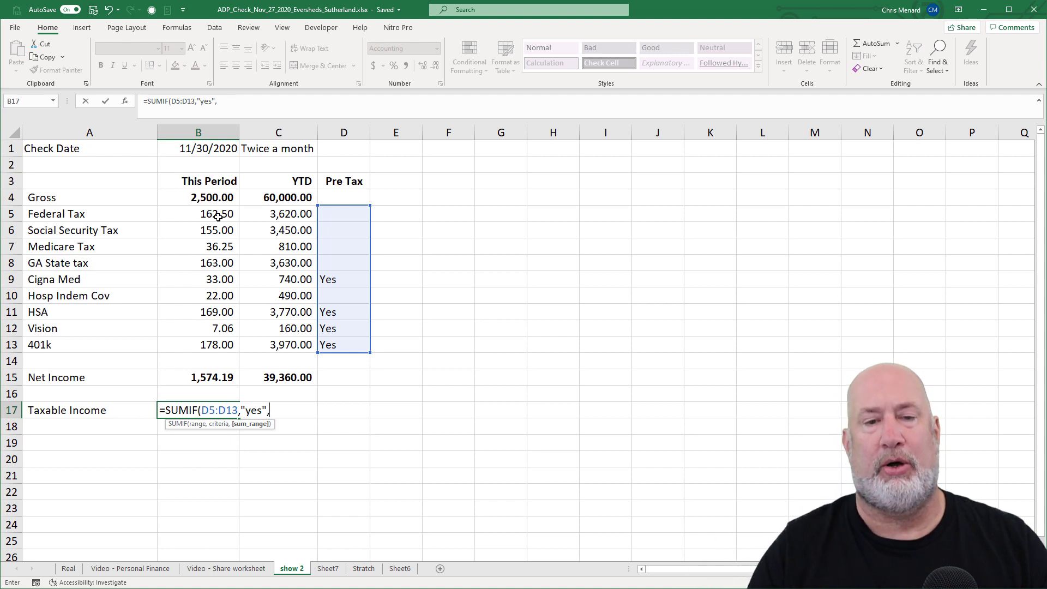
drag(207, 217, 204, 347)
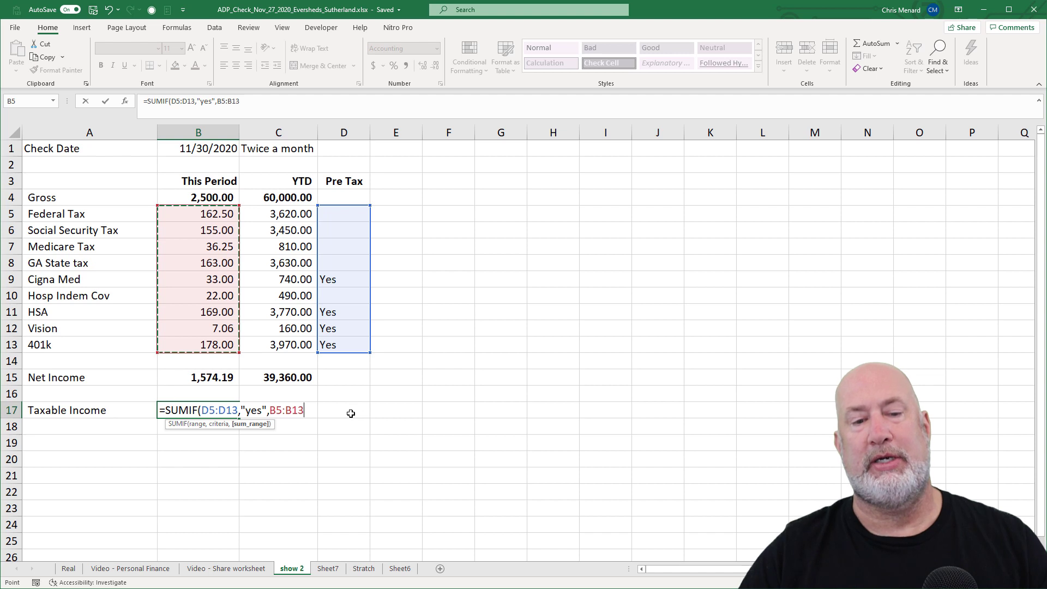
key(Return)
key(Up)
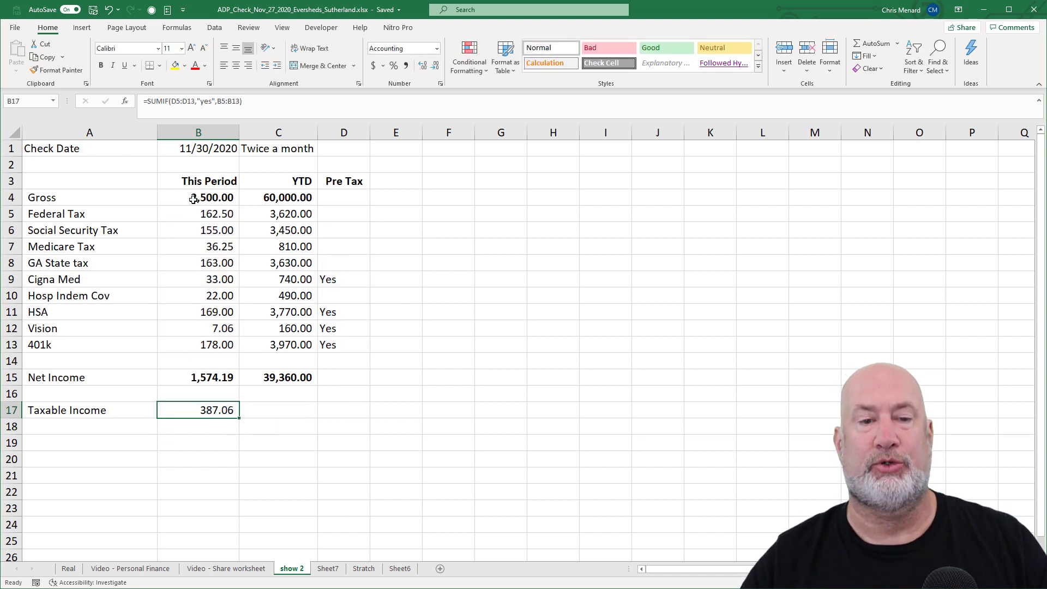
Subtract the SUMIF total from gross pay in B17 so the formula reads =B4-SUMIF(D5:D13,"yes",B5:B13)
click(148, 102)
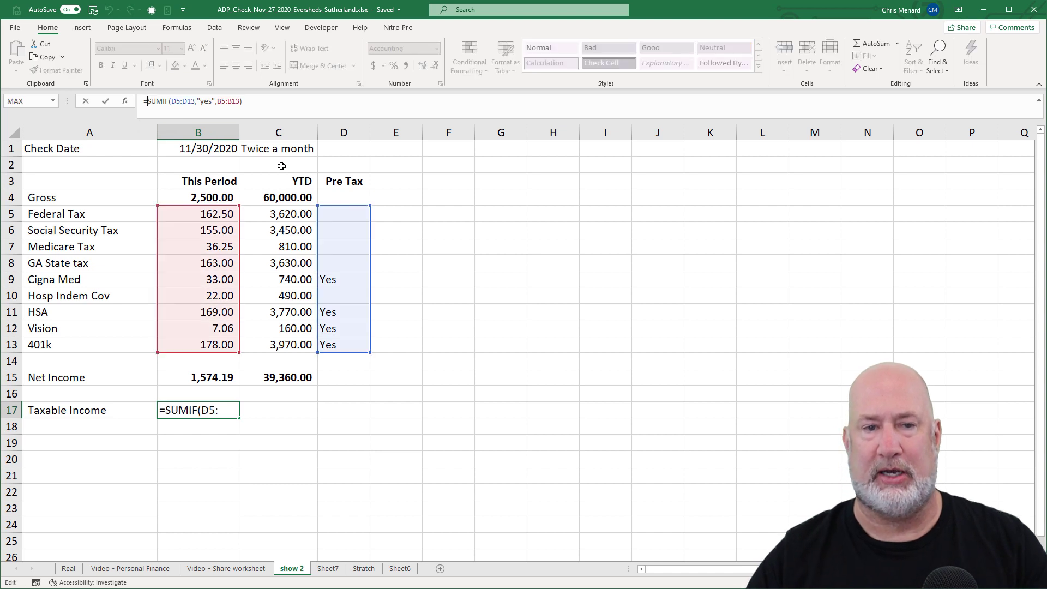
click(212, 198)
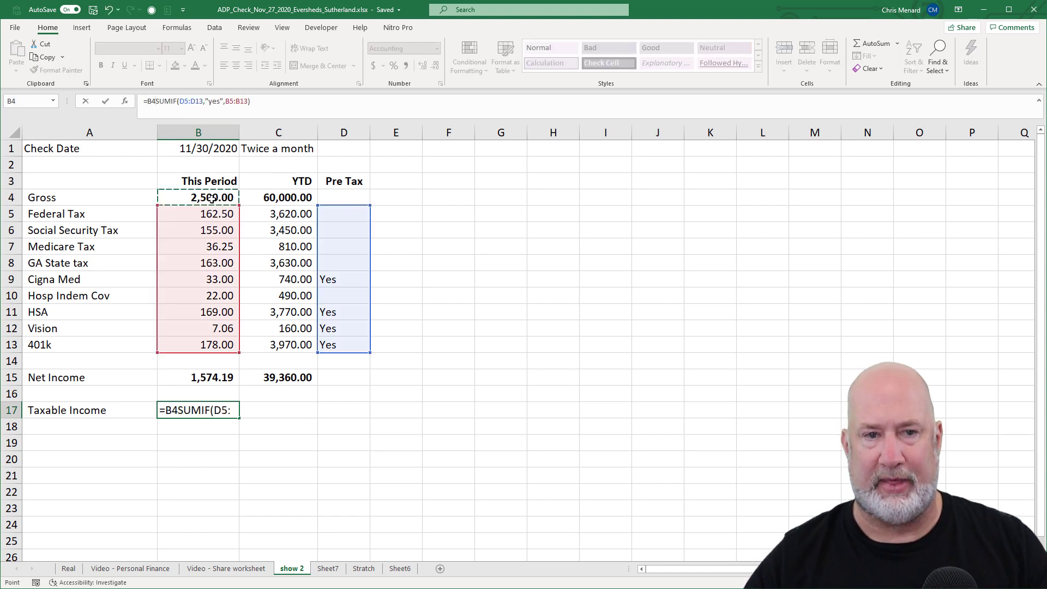
text(-)
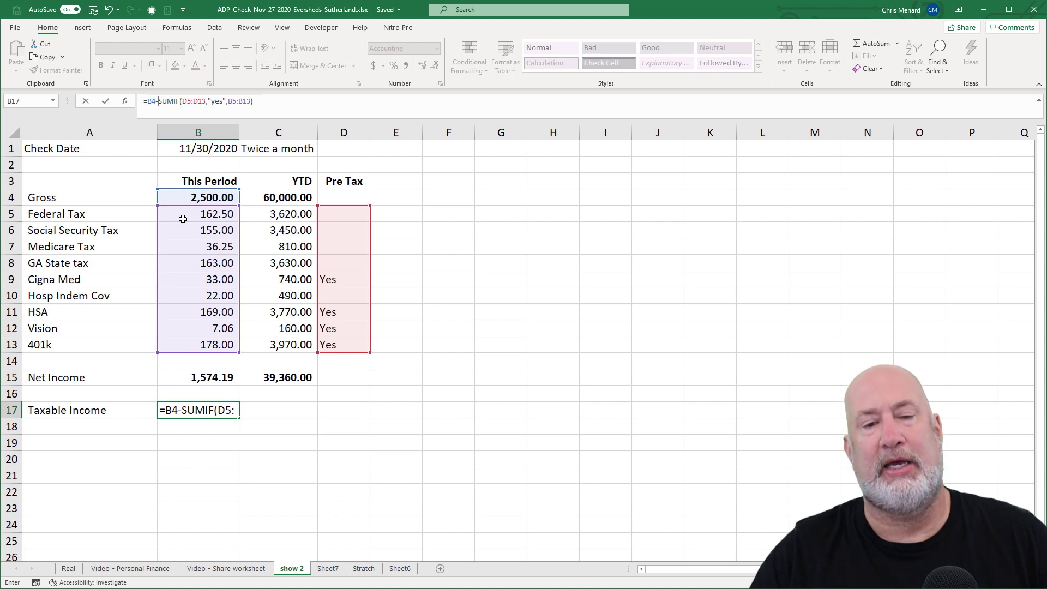
key(Return)
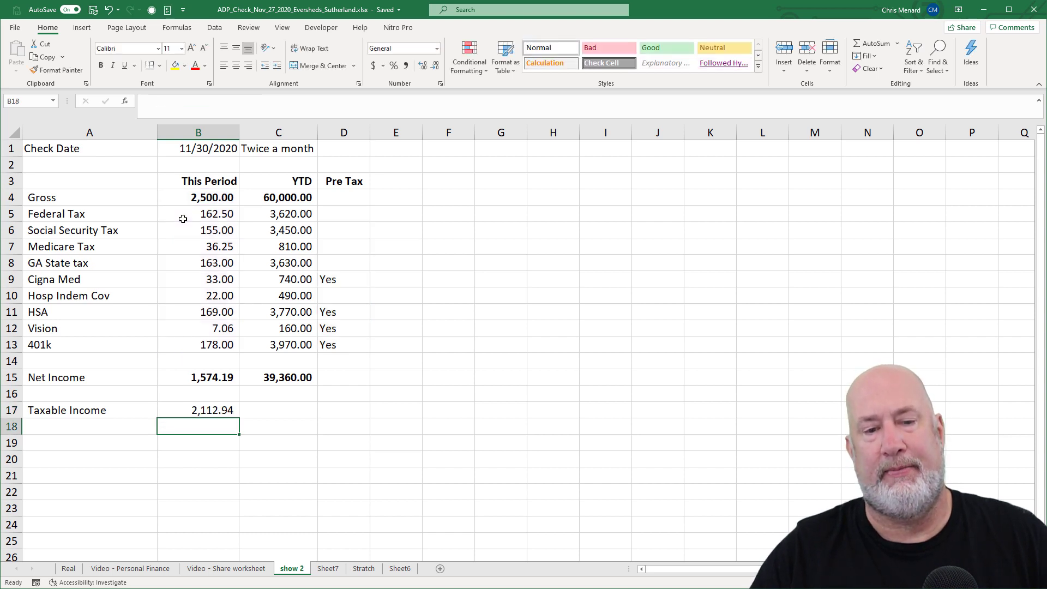
key(Up)
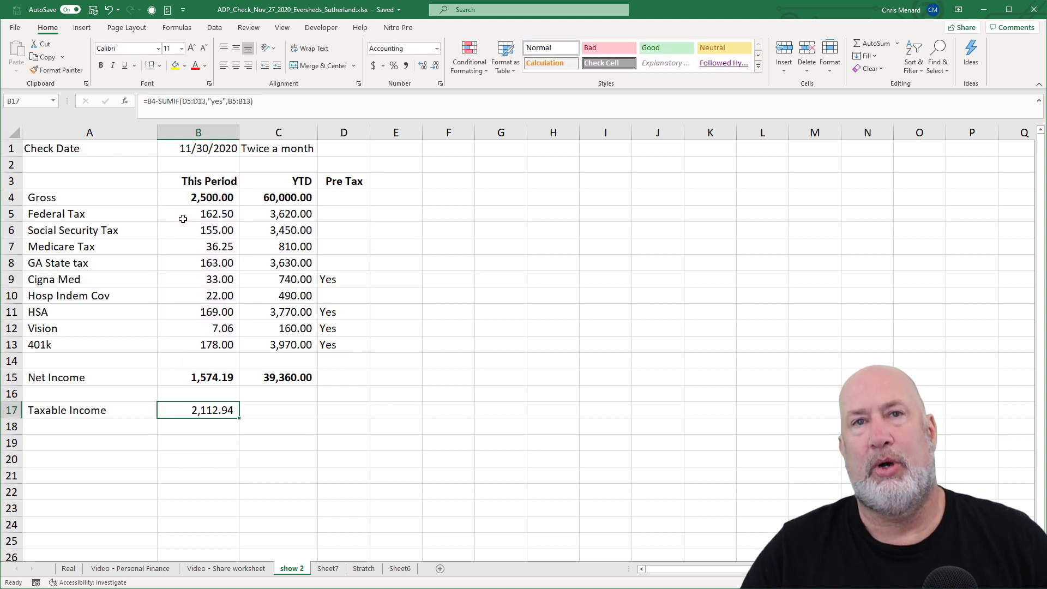
Test the SUMIF-based taxable income by entering "Yes" in D10 for Hosp Indem Cov, and remove that entry
click(346, 295)
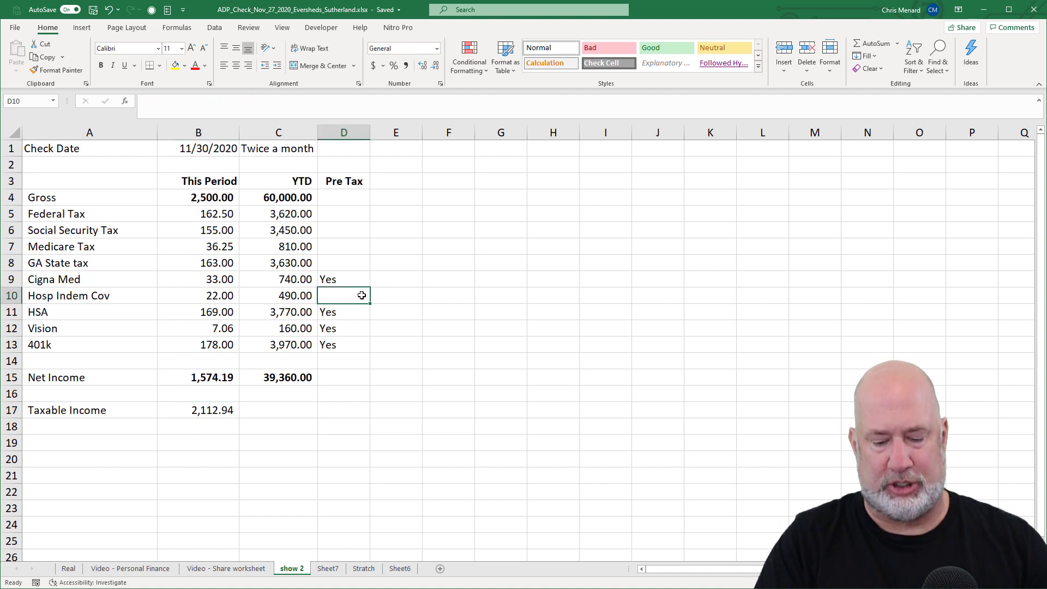
text(Yes)
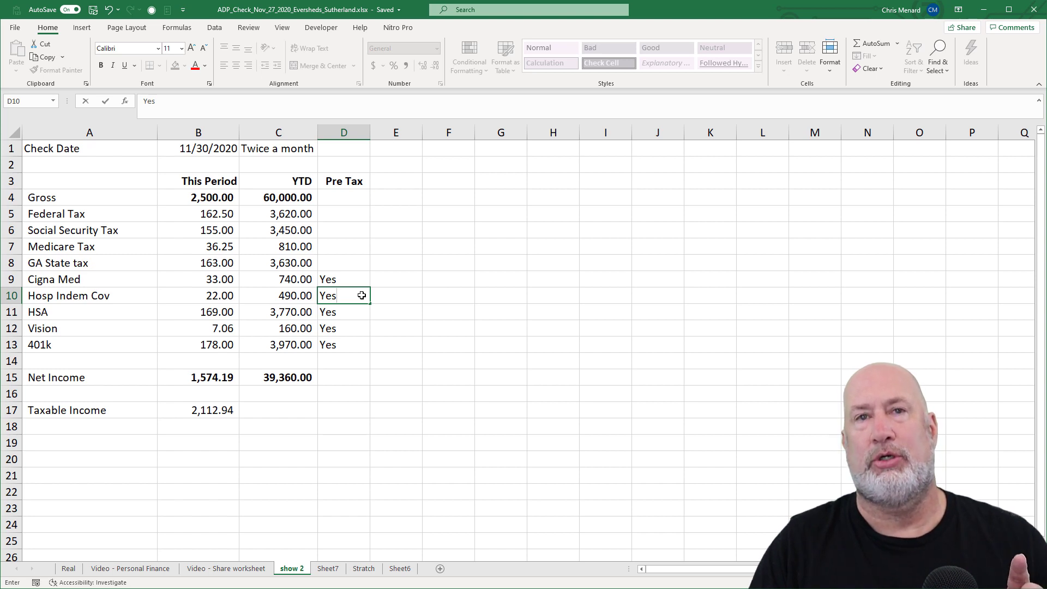
key(Return)
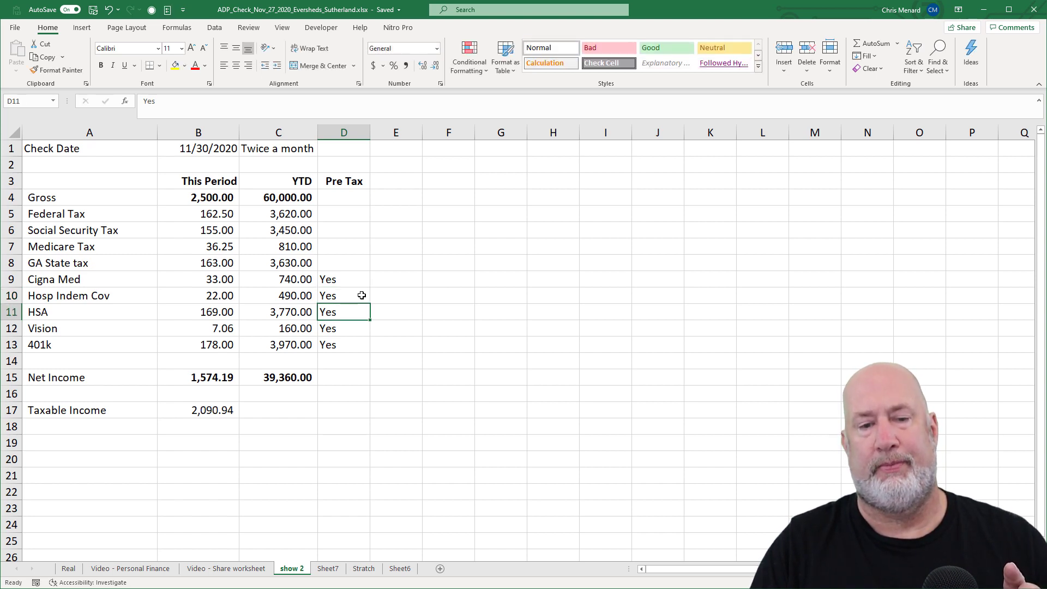
click(361, 295)
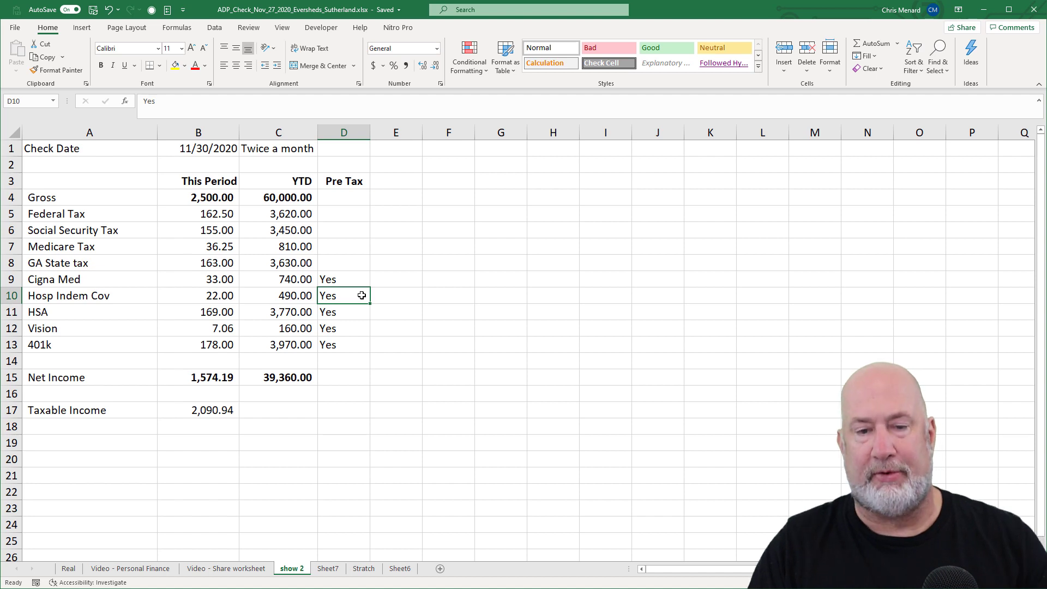
key(Delete)
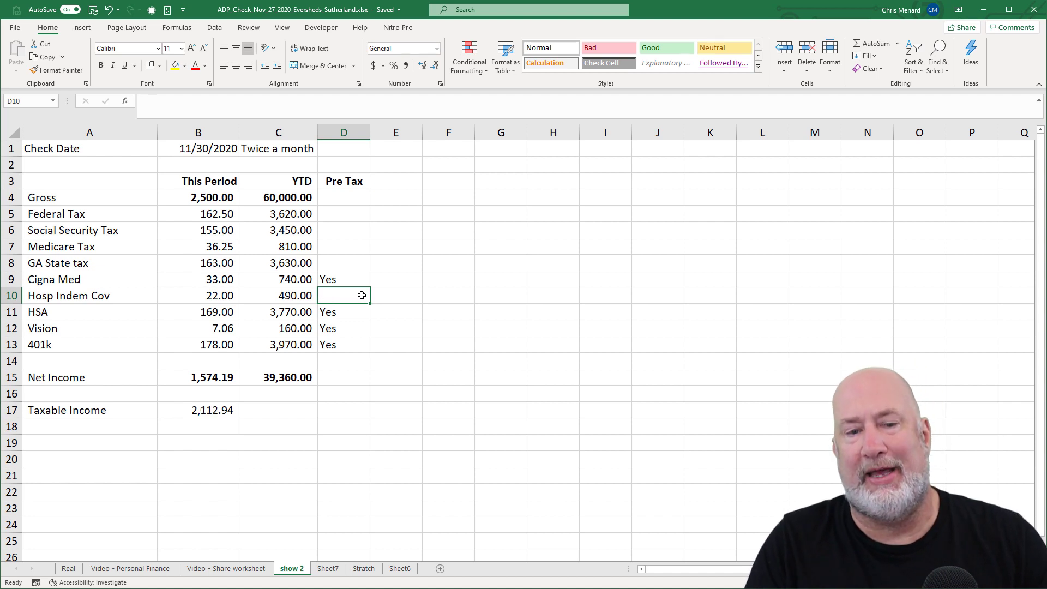
Examine the ranges referenced by the Taxable Income formula in B17 without changing it
click(204, 410)
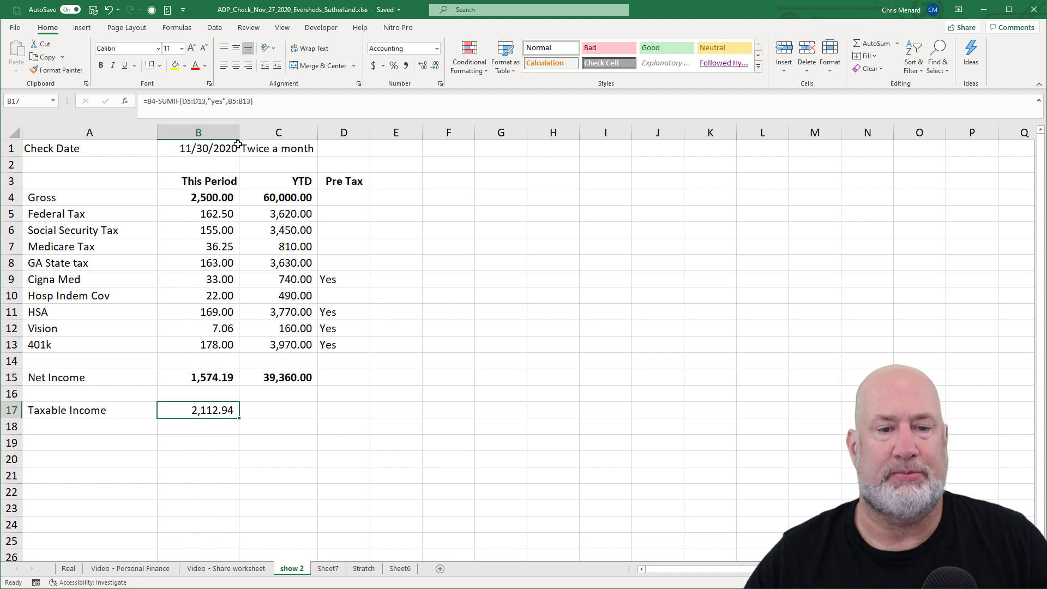
double_click(233, 410)
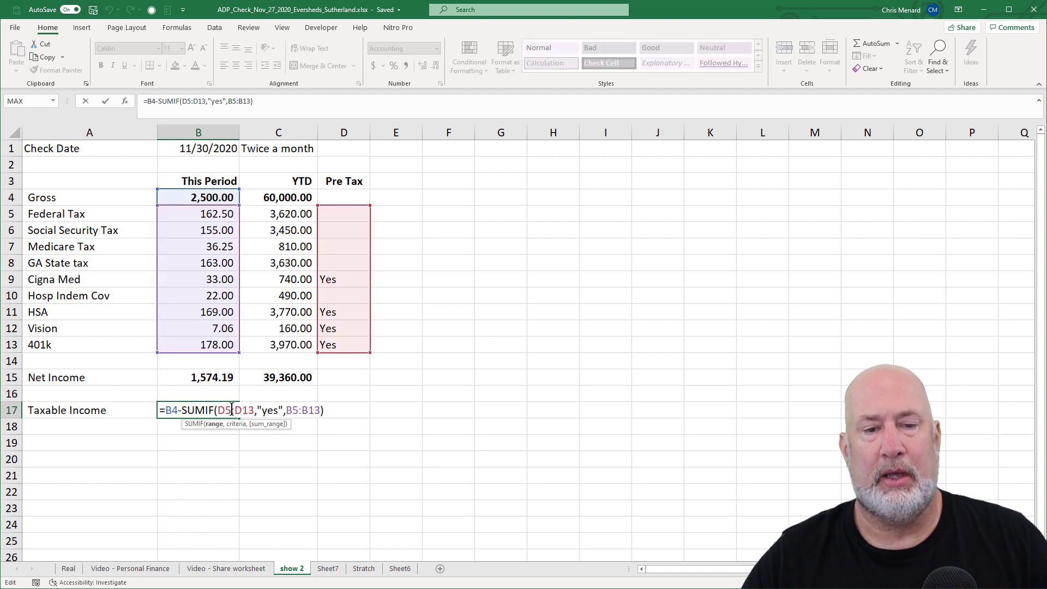
key(Escape)
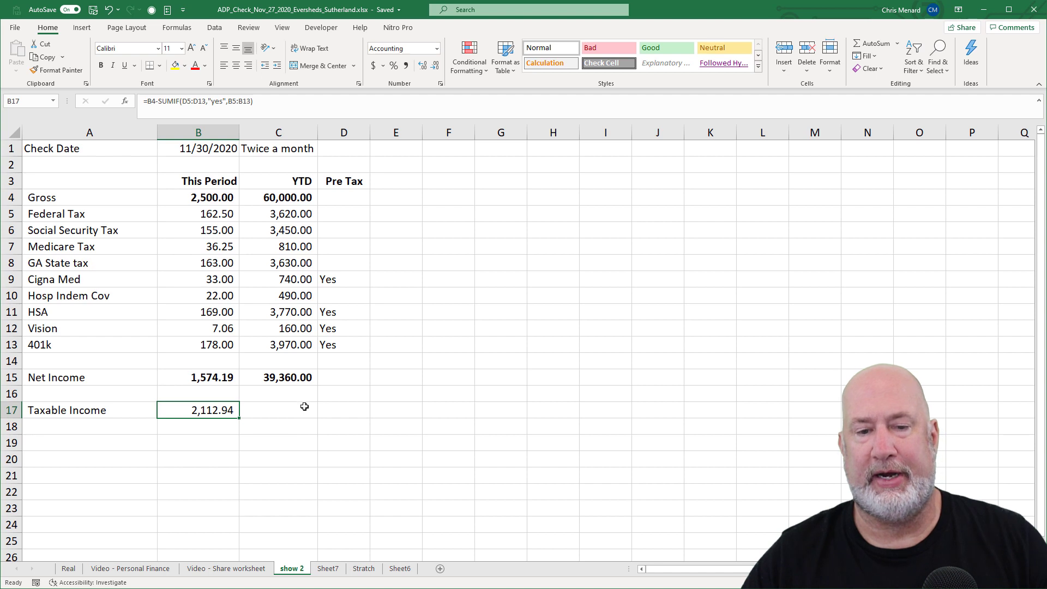
click(341, 197)
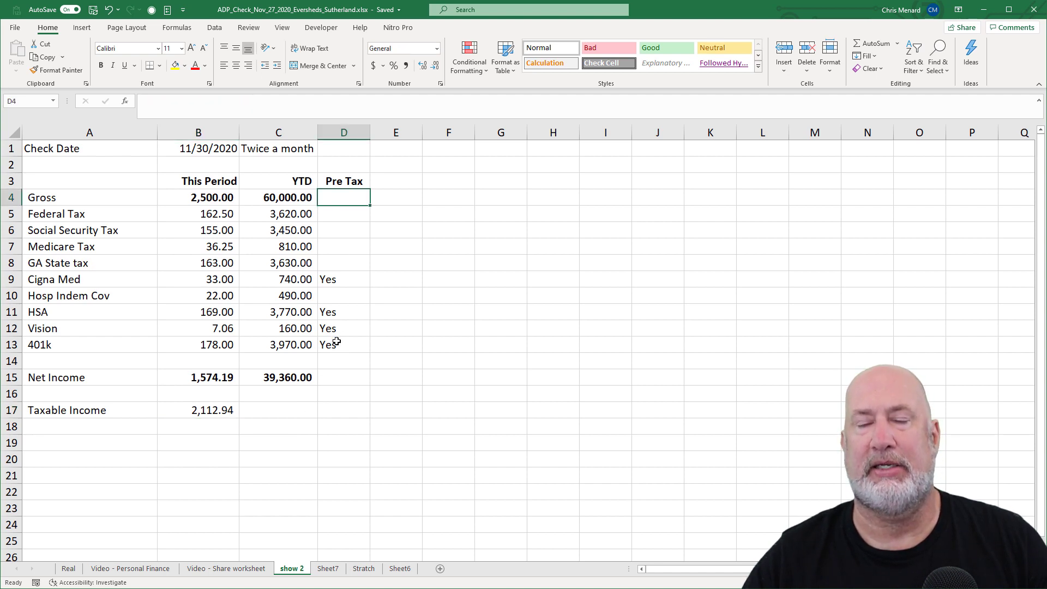
Make the criteria range in the B17 Taxable Income formula absolute so it reads =B4-SUMIF($D$5:$D$13,"yes",B5:B13)
double_click(218, 410)
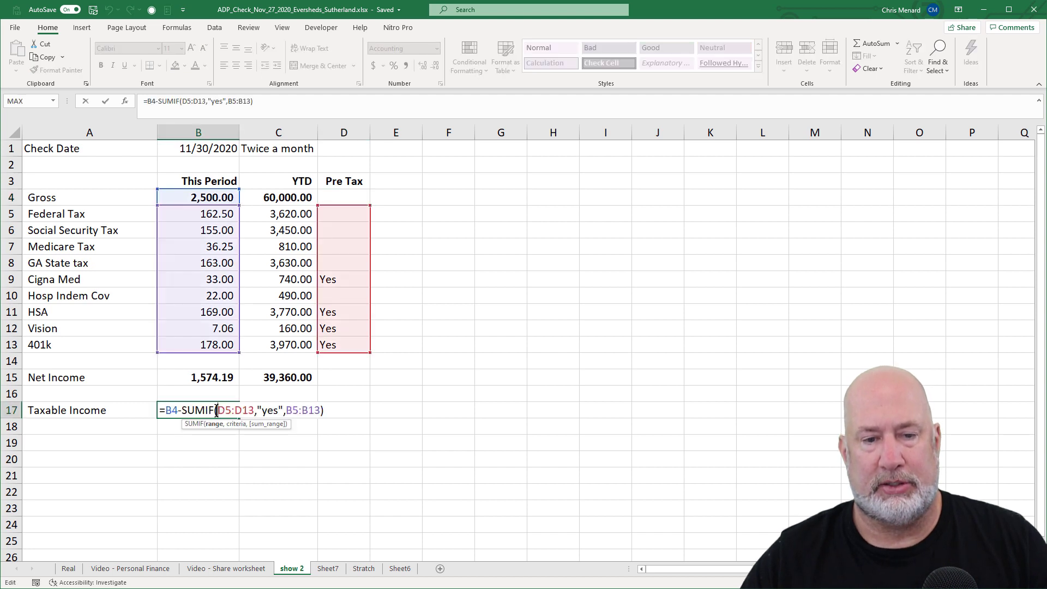
key(F4)
click(256, 413)
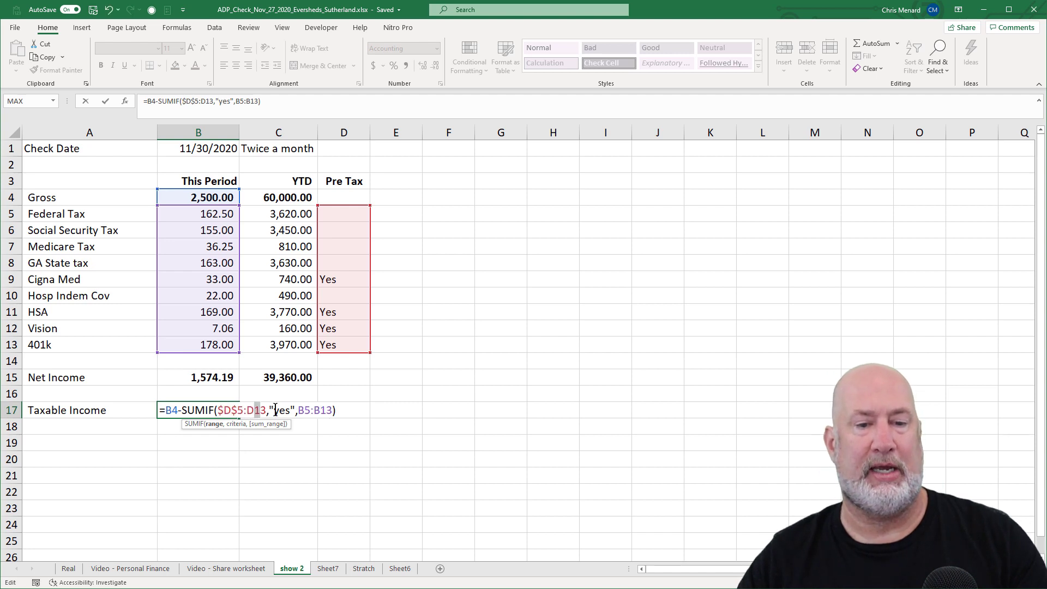
key(F4)
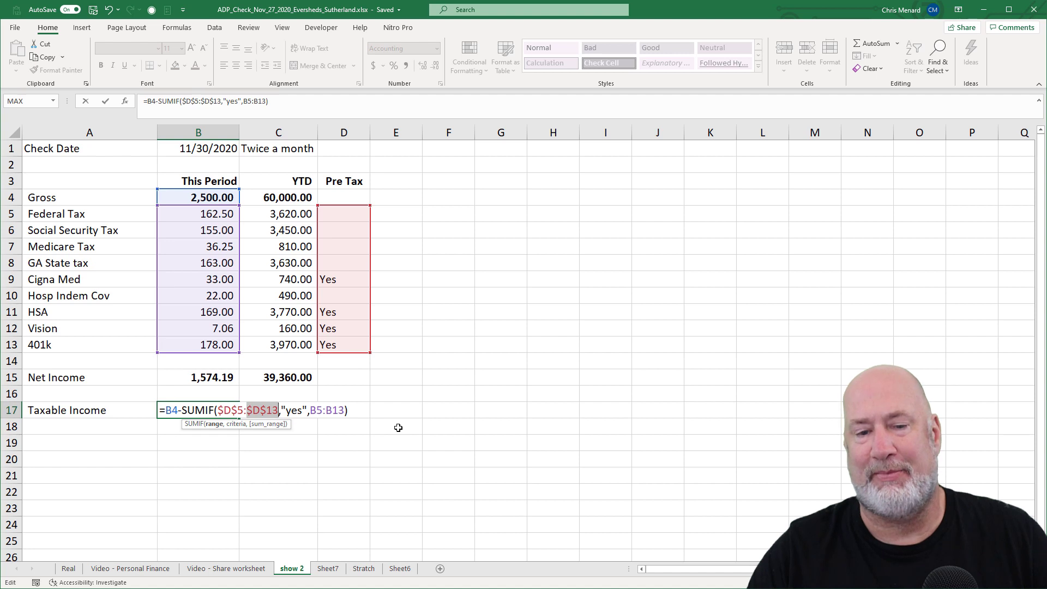
key(Return)
Fill the Taxable Income formula from B17 across to C17 for the YTD column
click(222, 412)
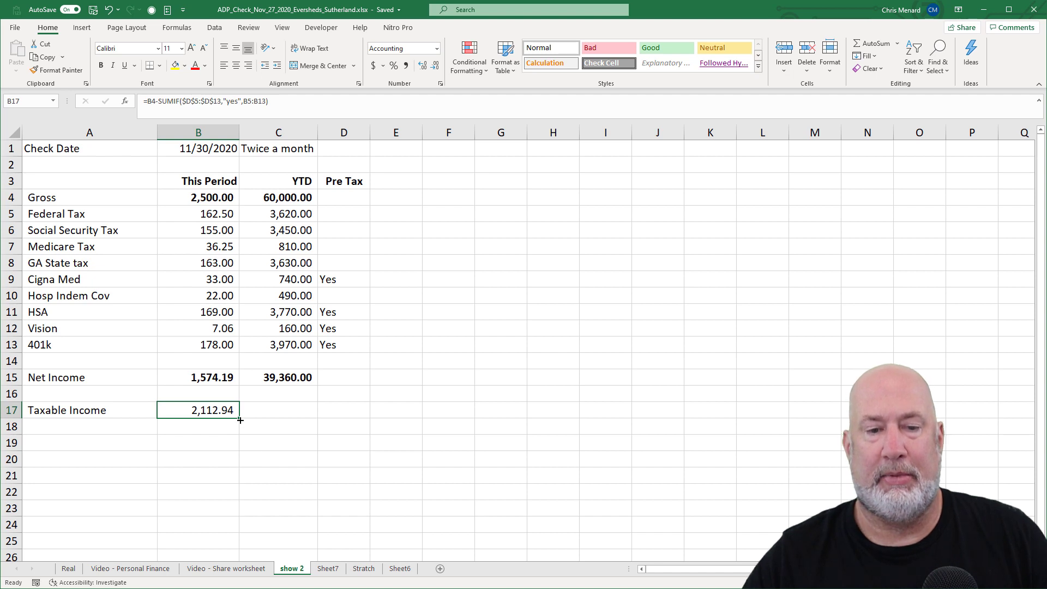
drag(240, 420, 313, 422)
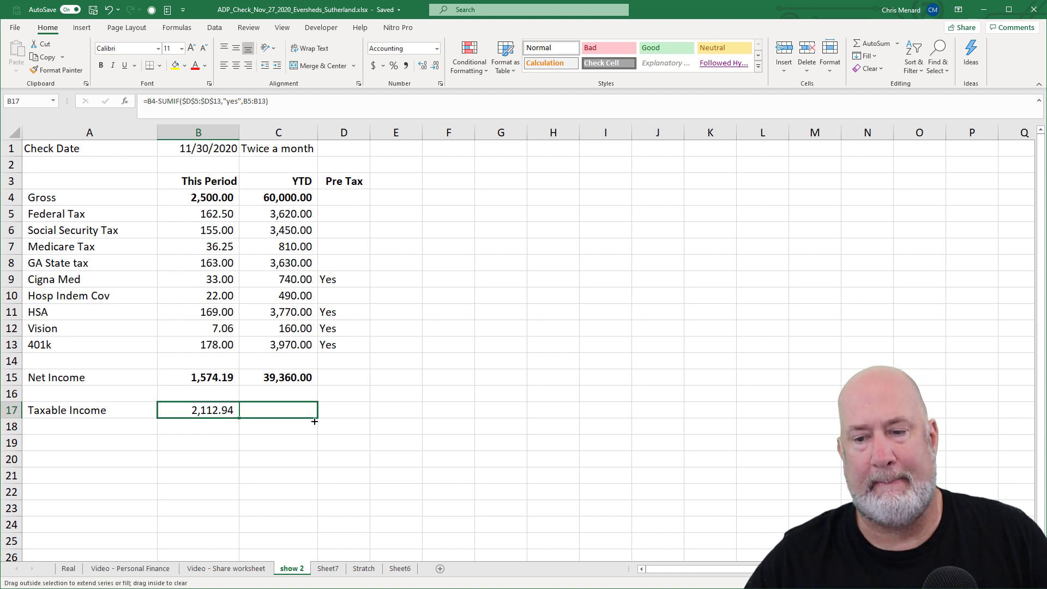
drag(314, 421, 316, 421)
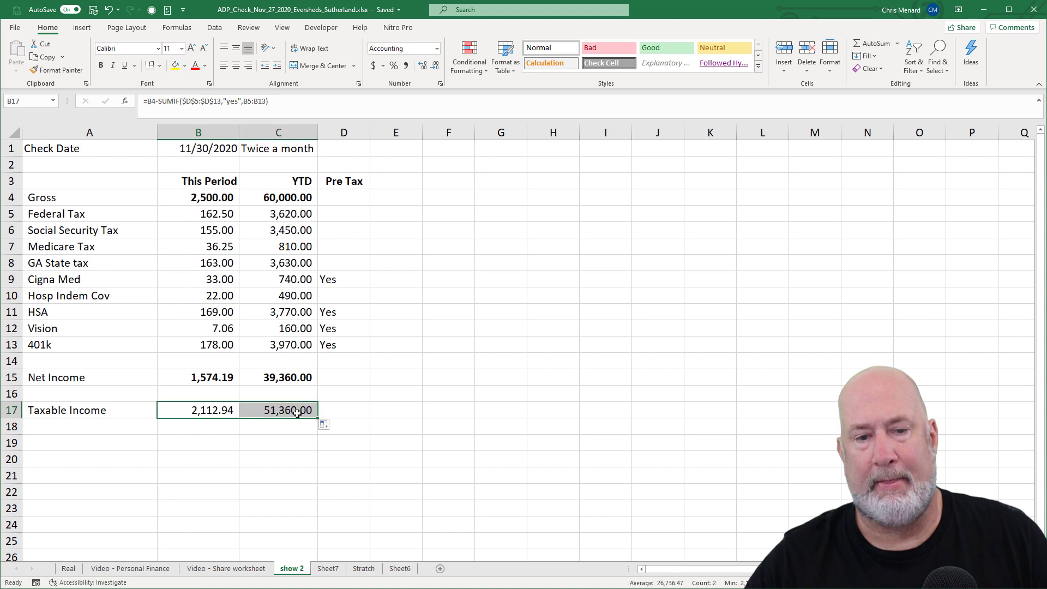
click(312, 415)
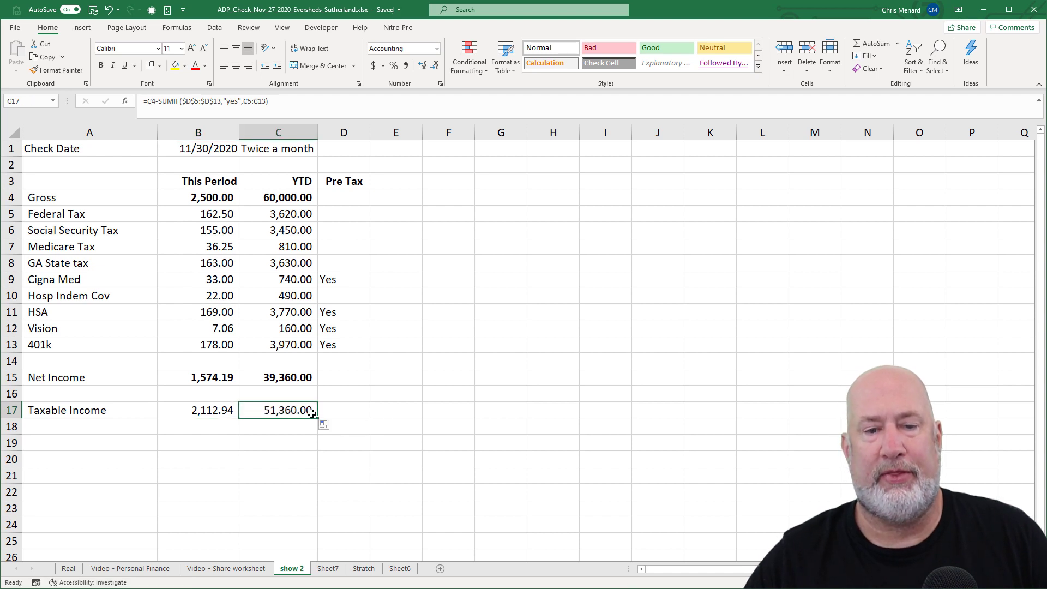
Review the YTD gross, the flagged pre-tax deductions in column C, and the Taxable Income formulas in B17 and C17
click(303, 198)
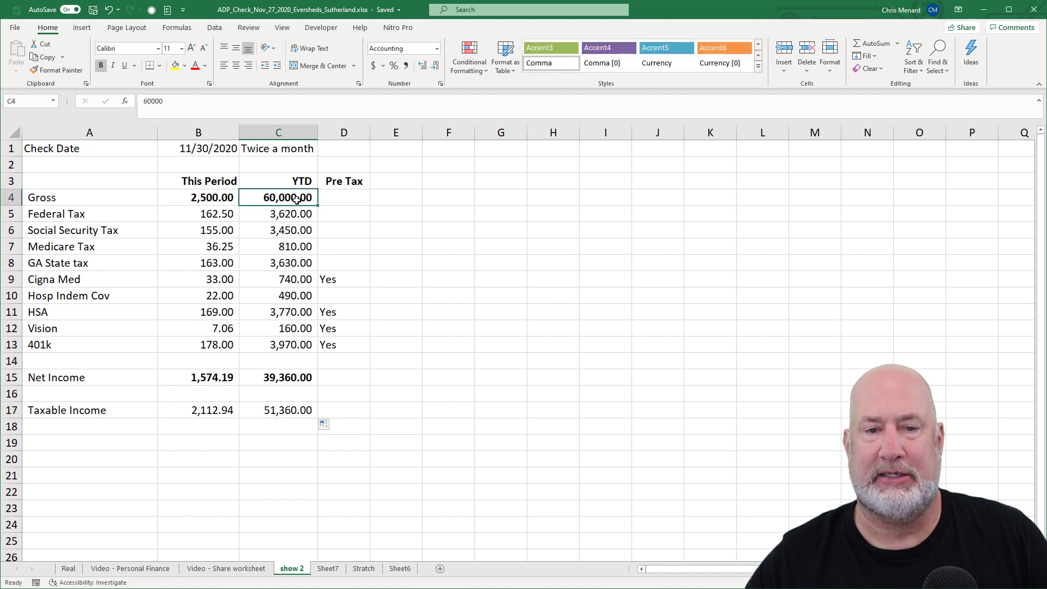
click(296, 282)
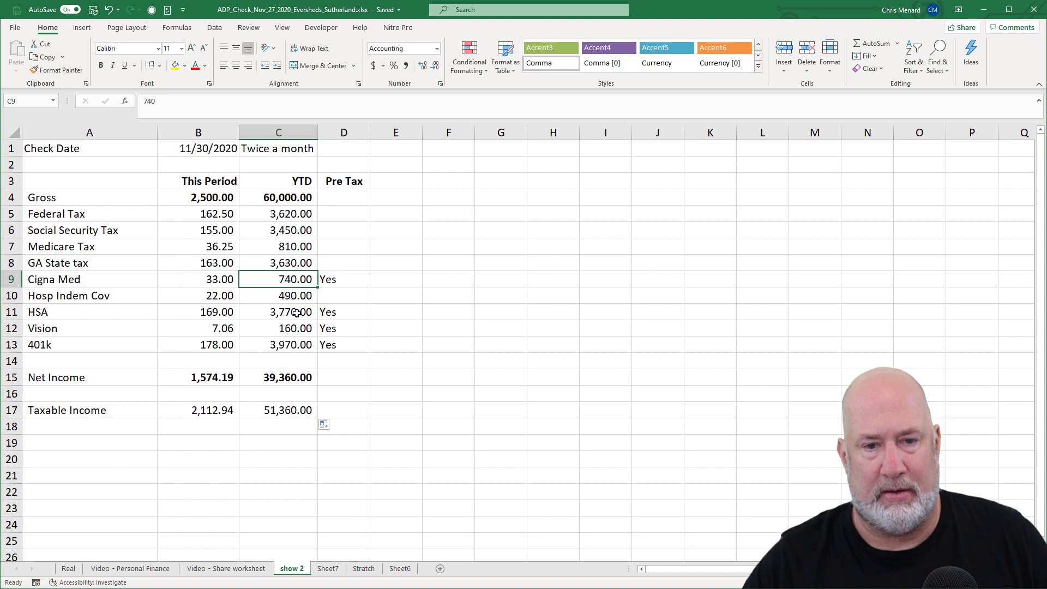
drag(297, 313, 300, 344)
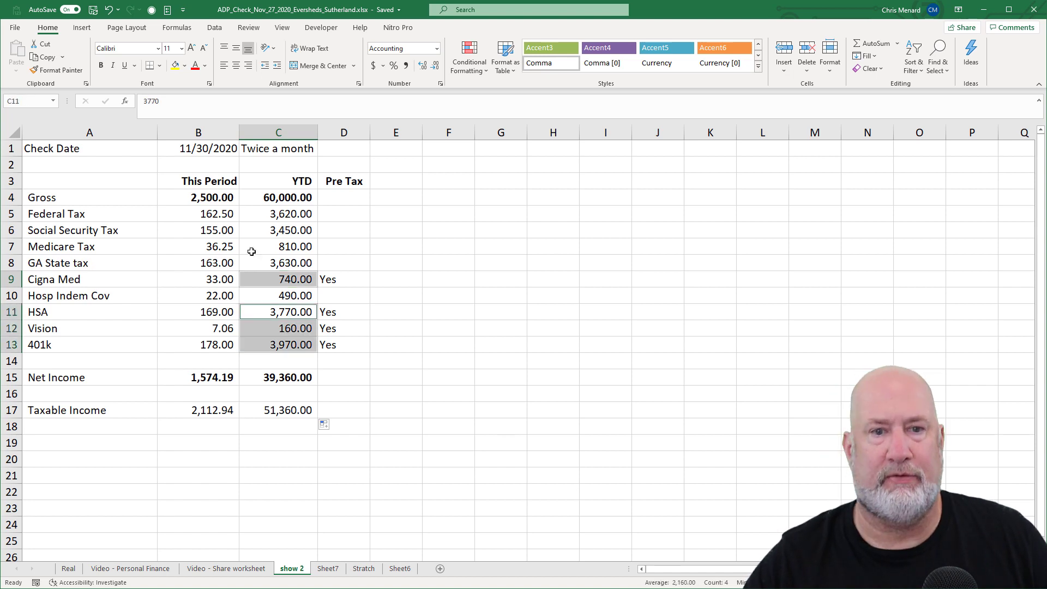
click(282, 413)
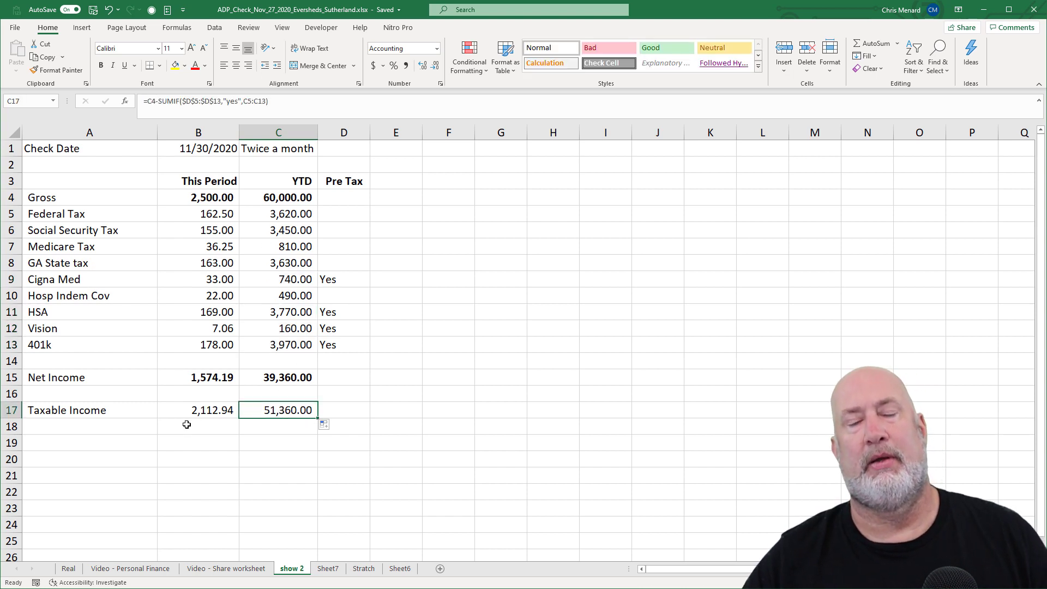
click(212, 413)
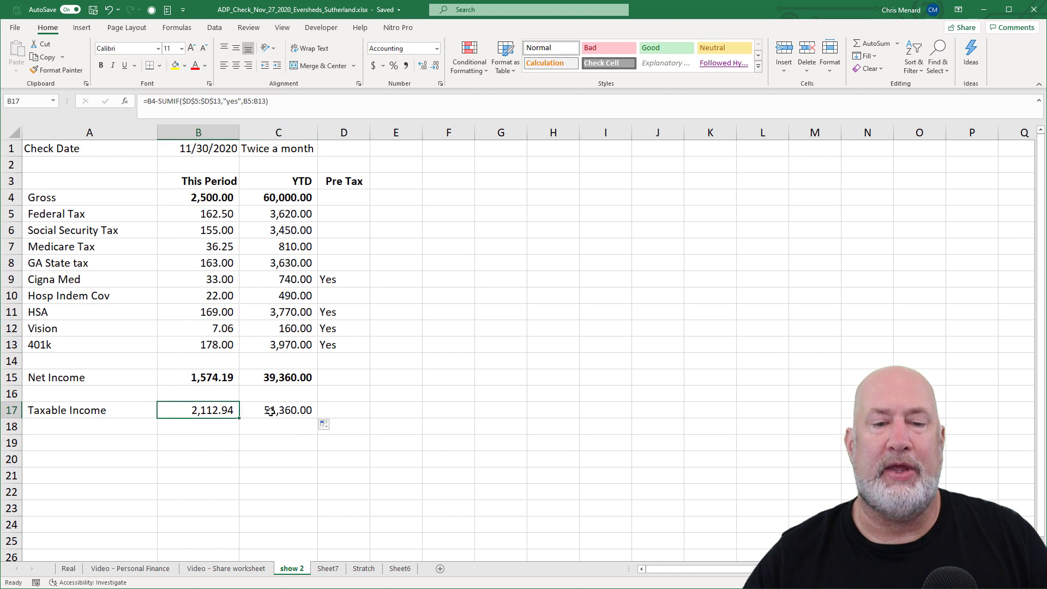
click(273, 412)
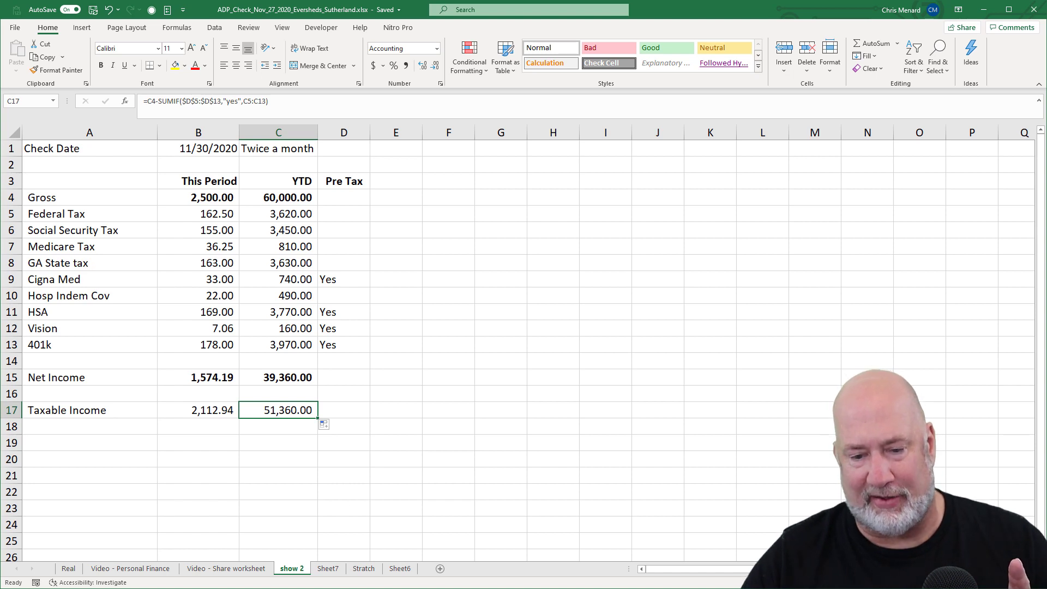
View the W-2 and 1040 tax form images in the Personal Finance 20201205 folder in File Explorer, and return to the Excel worksheet
key(alt+Tab)
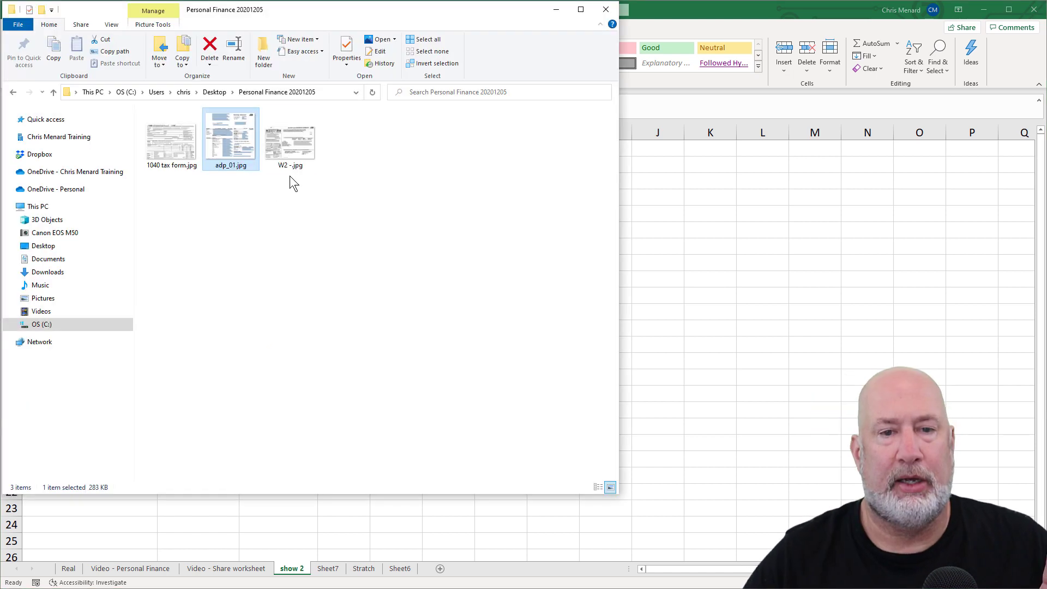
double_click(293, 148)
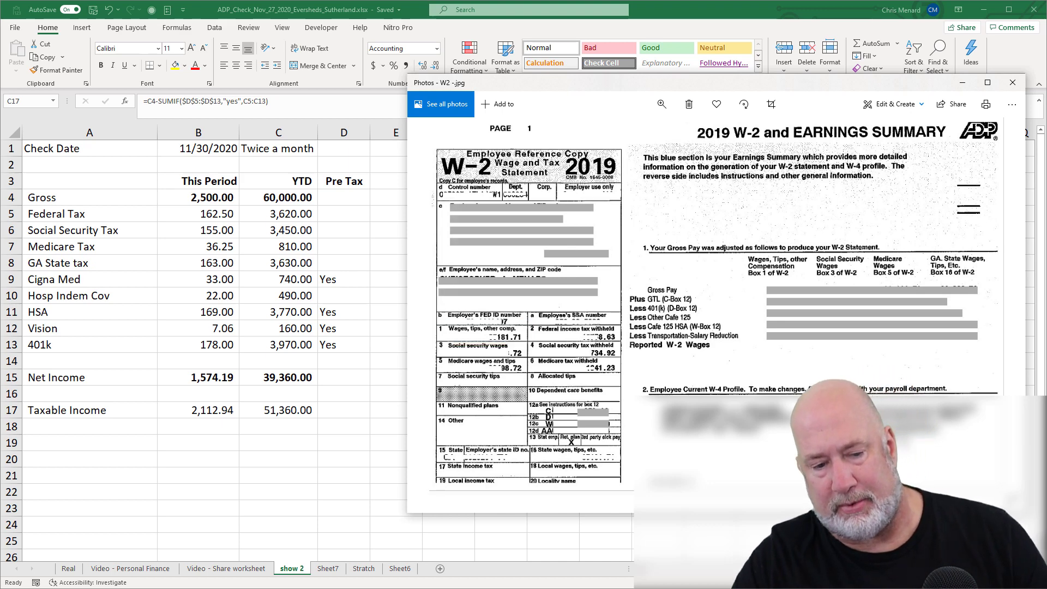
click(395, 588)
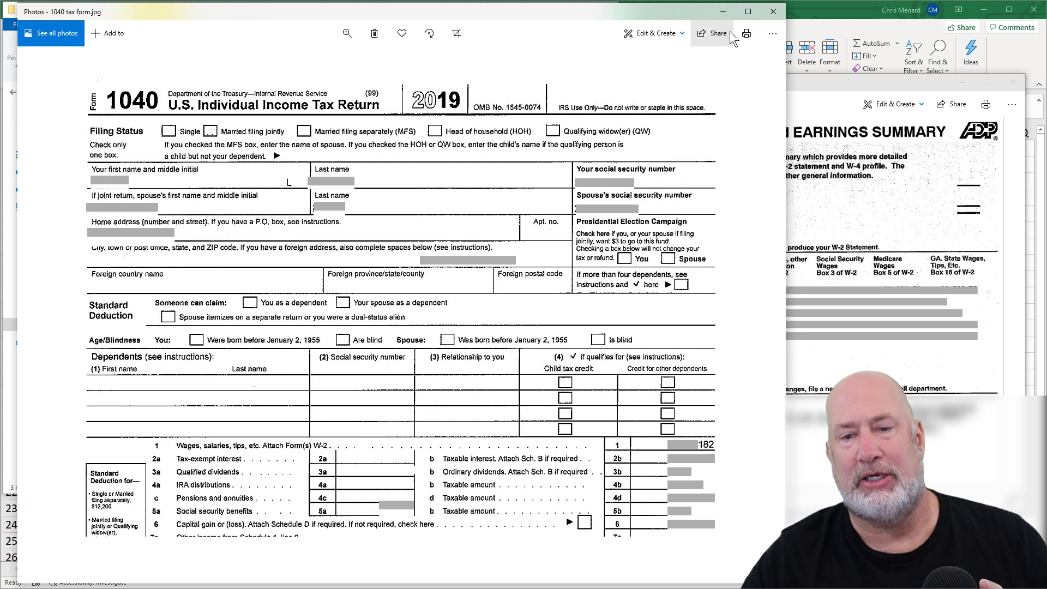
click(728, 15)
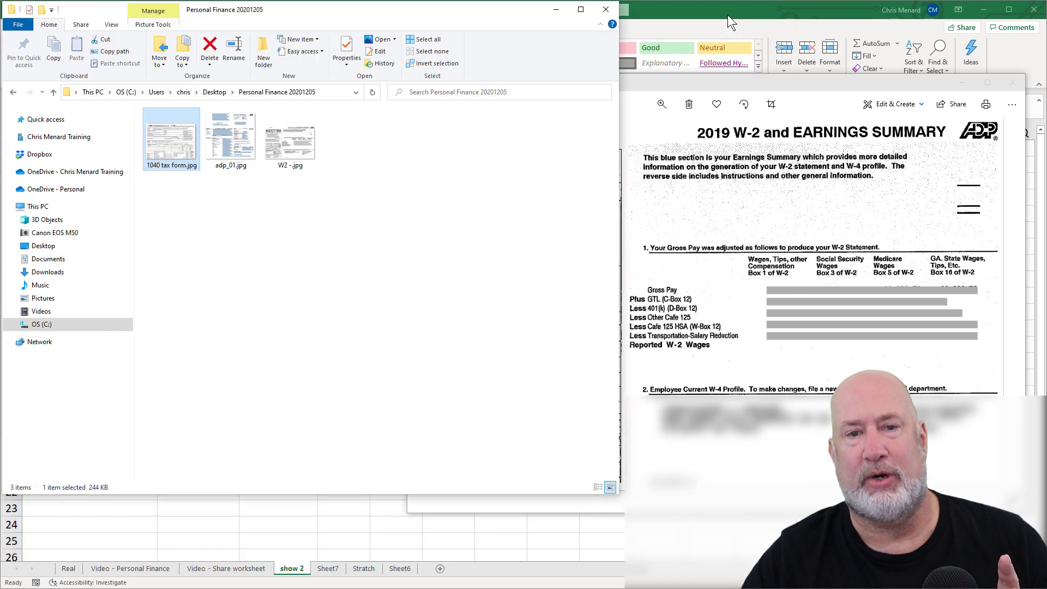
click(607, 9)
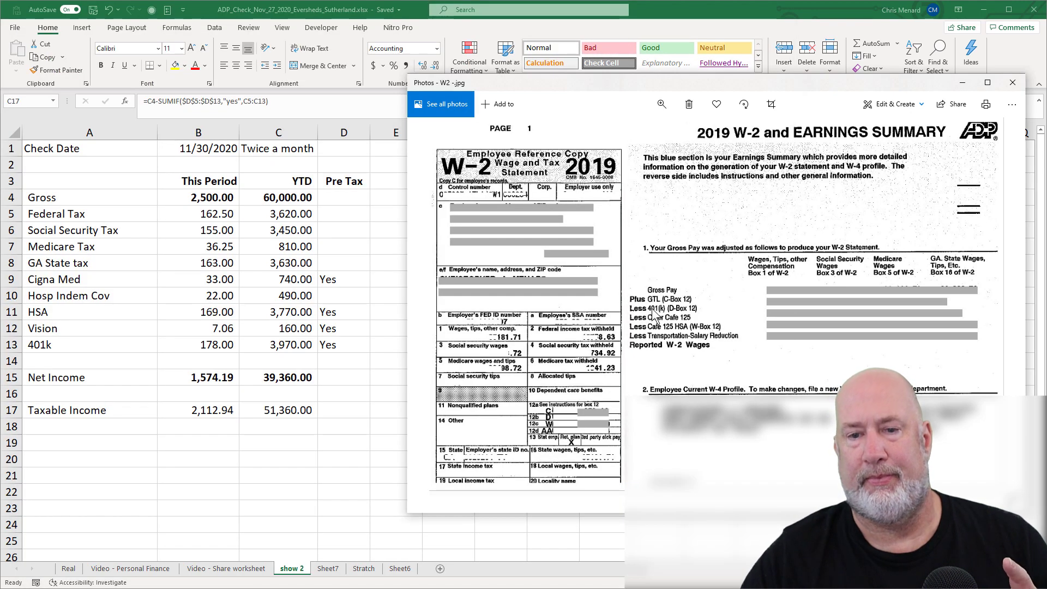
click(393, 289)
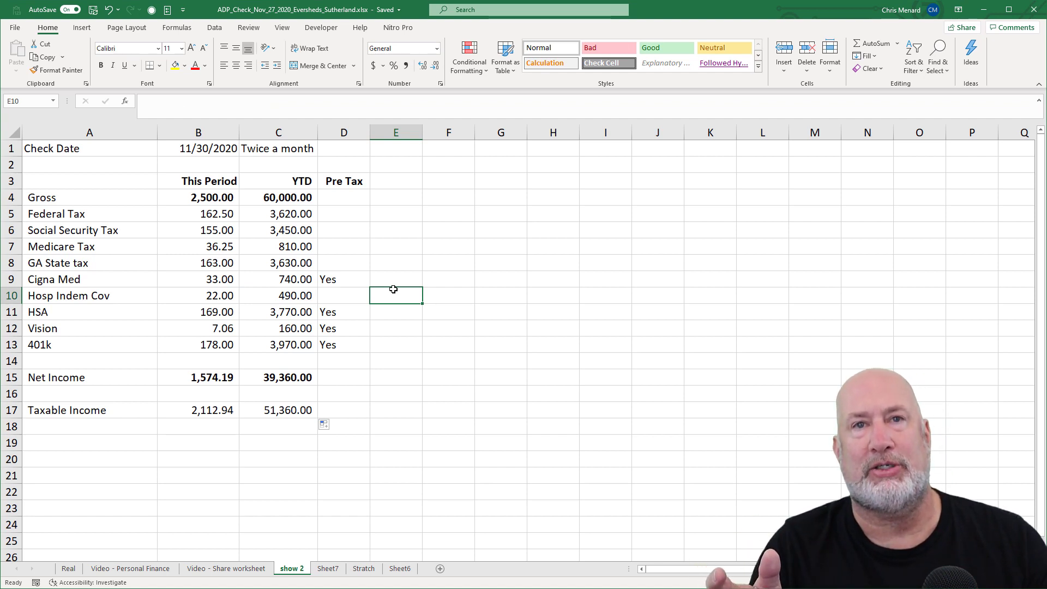
Check the pay date and pay frequency in row 1, and enter 2 in G1 as the number of remaining paychecks
click(194, 152)
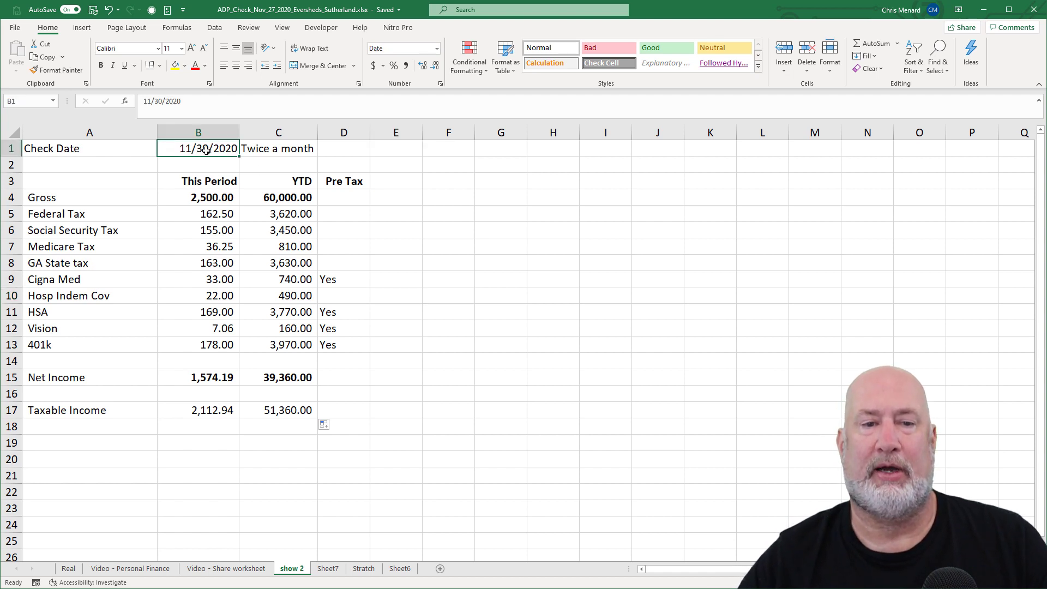
click(262, 148)
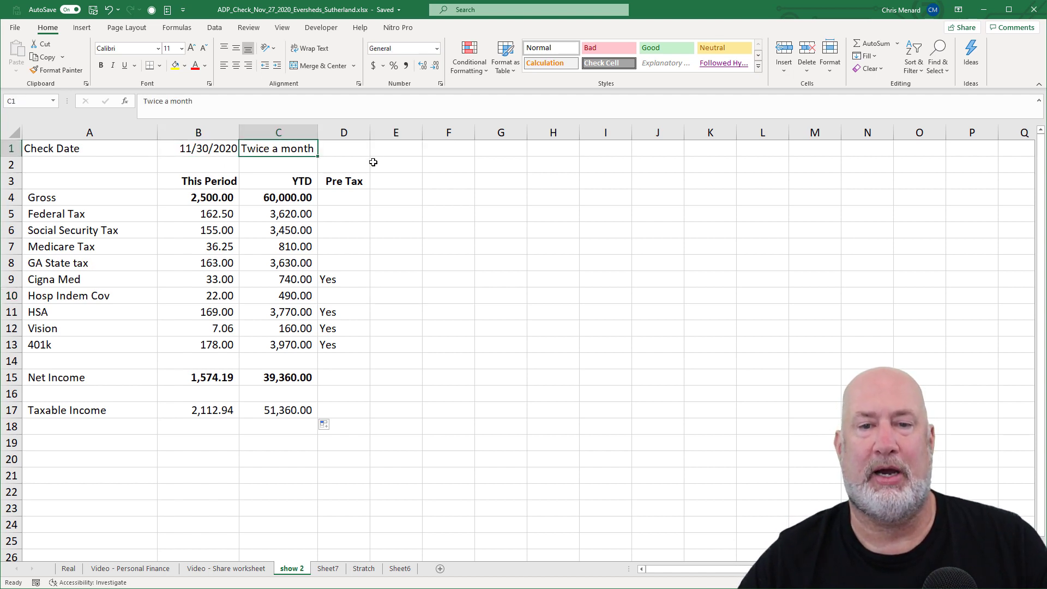
click(498, 153)
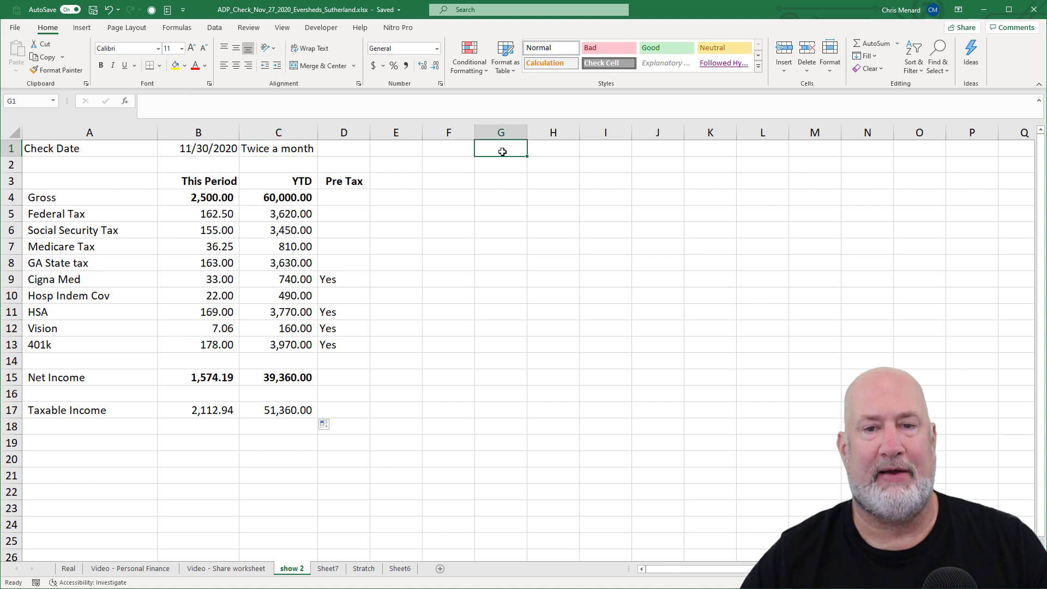
text(2)
key(Return)
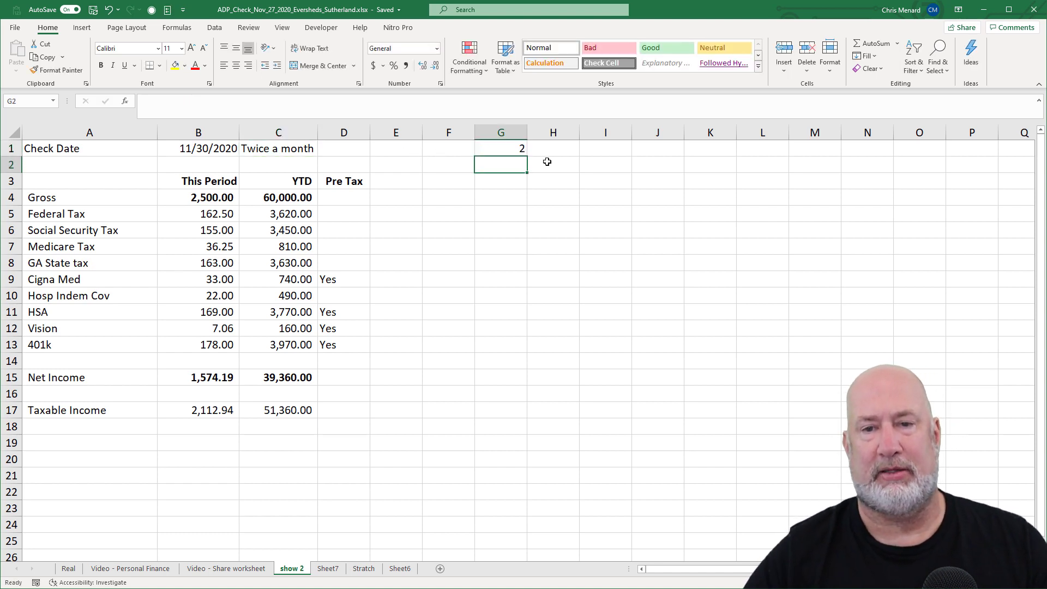
click(509, 154)
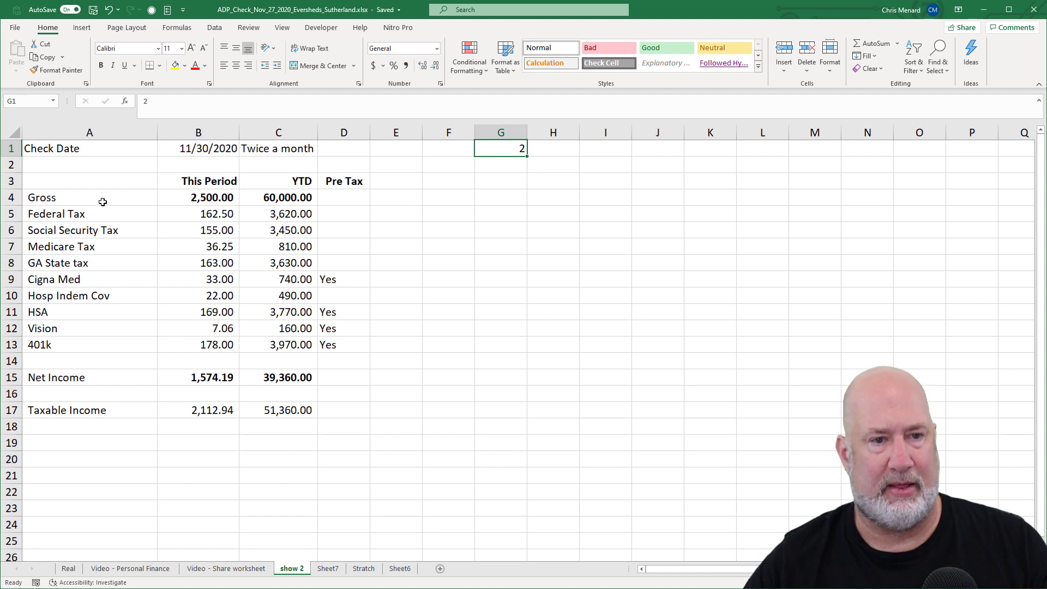
Enter =C4+(B4*$G$1) in G4 to project year-end gross pay from the YTD and per-period amounts
click(505, 197)
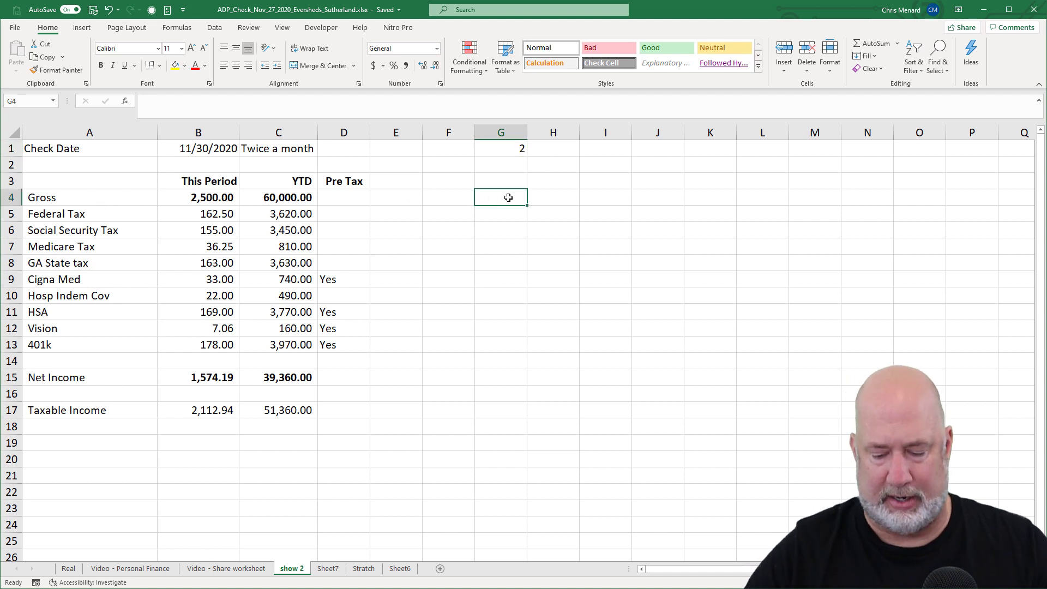
text(=)
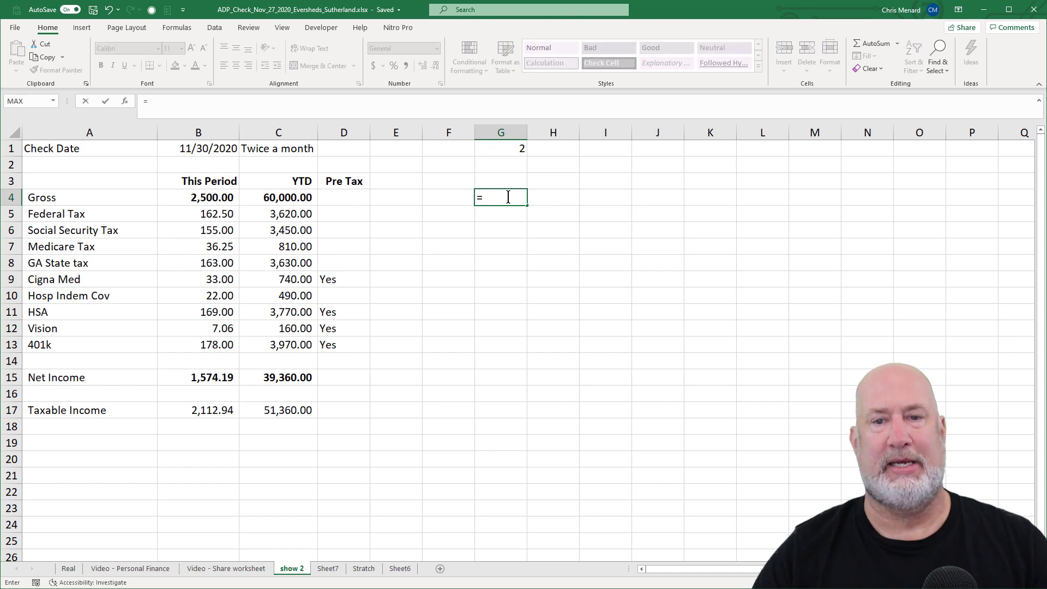
click(303, 199)
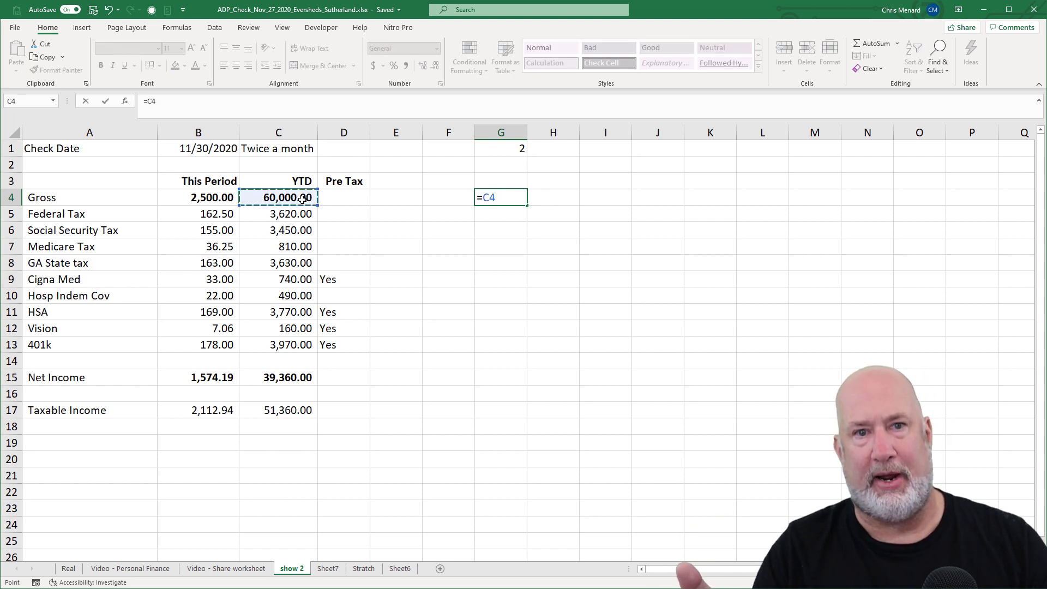
text(+)
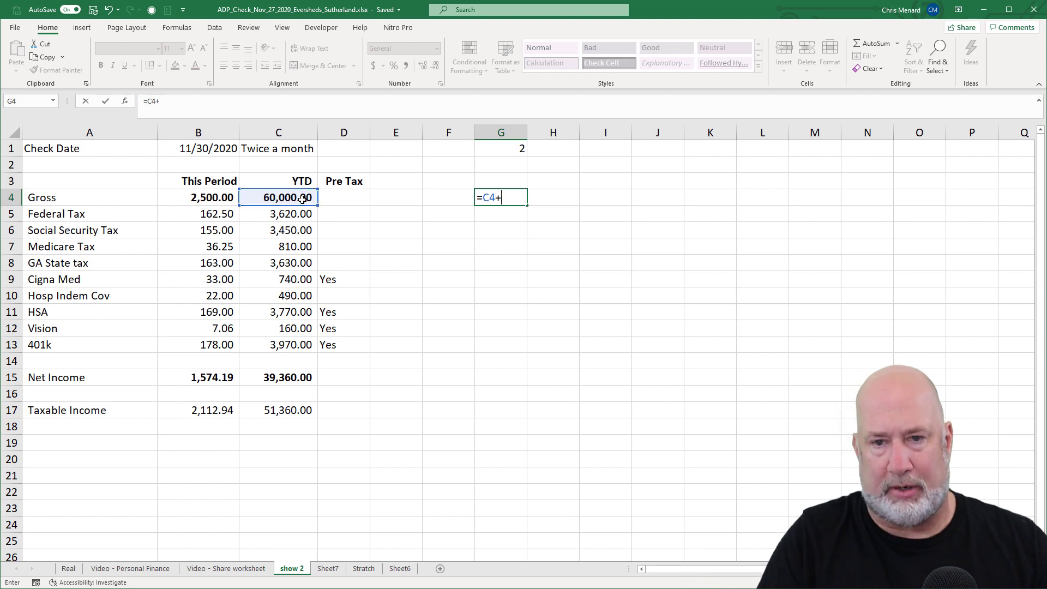
text(()
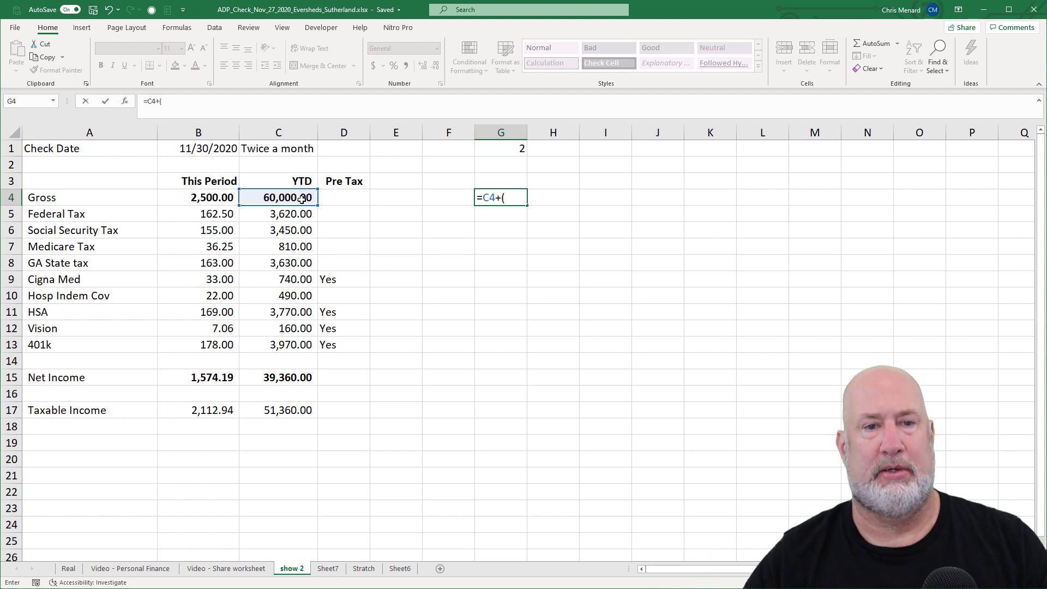
click(191, 198)
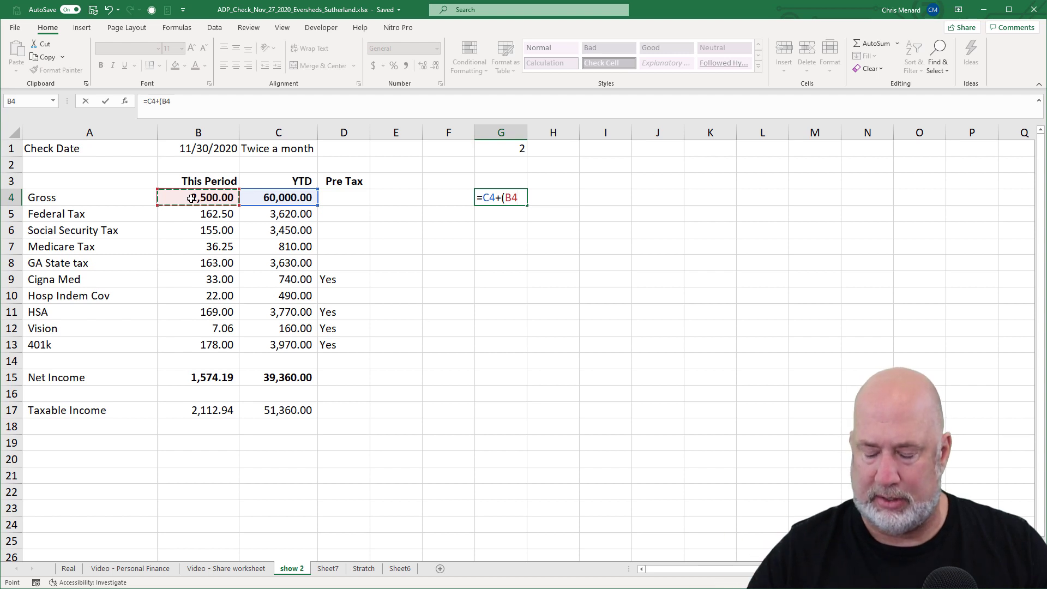
text(*)
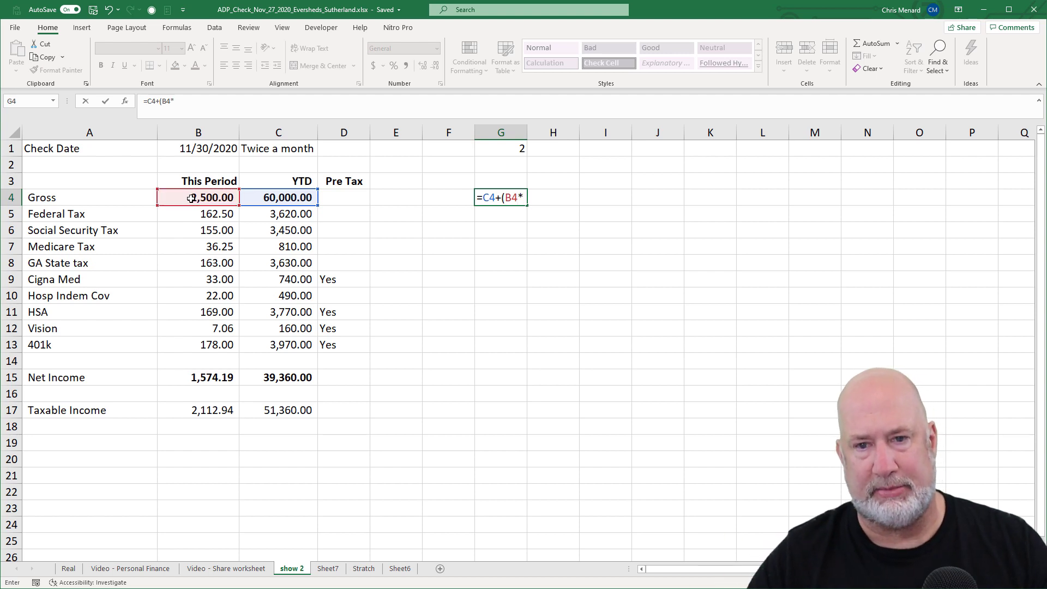
click(496, 151)
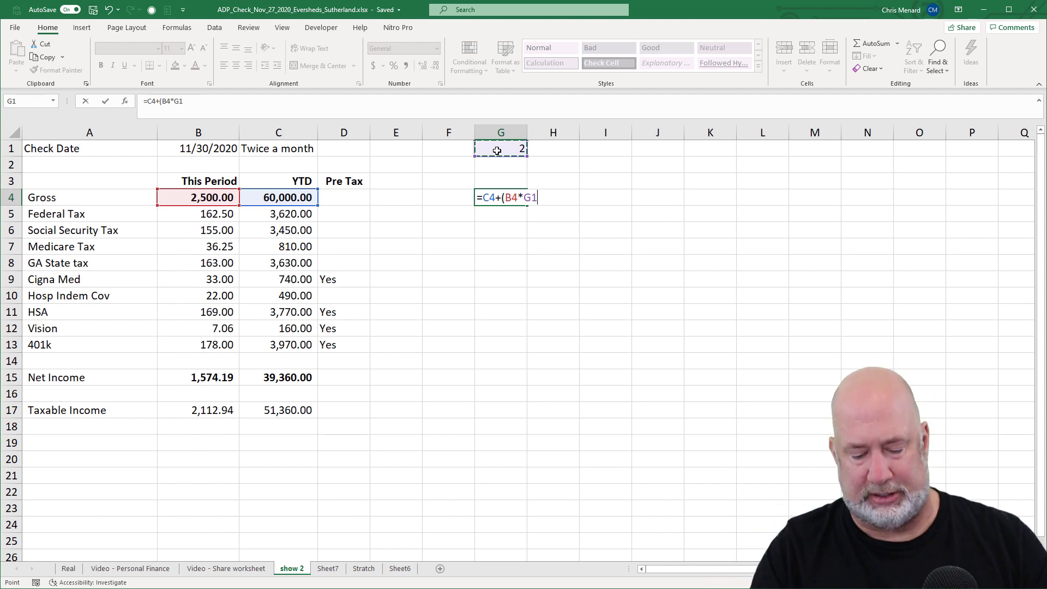
key(F4)
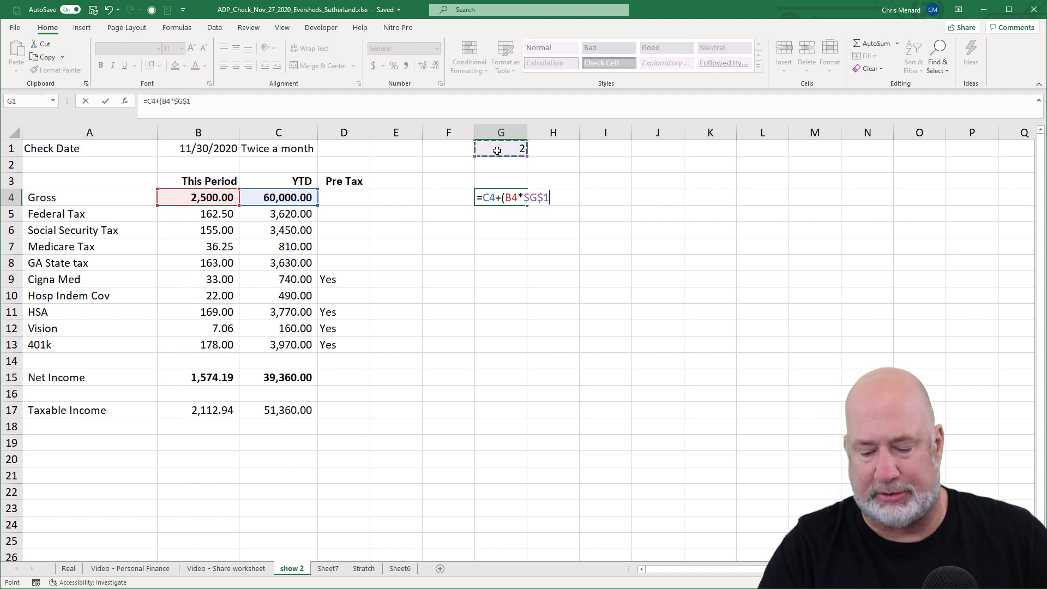
text())
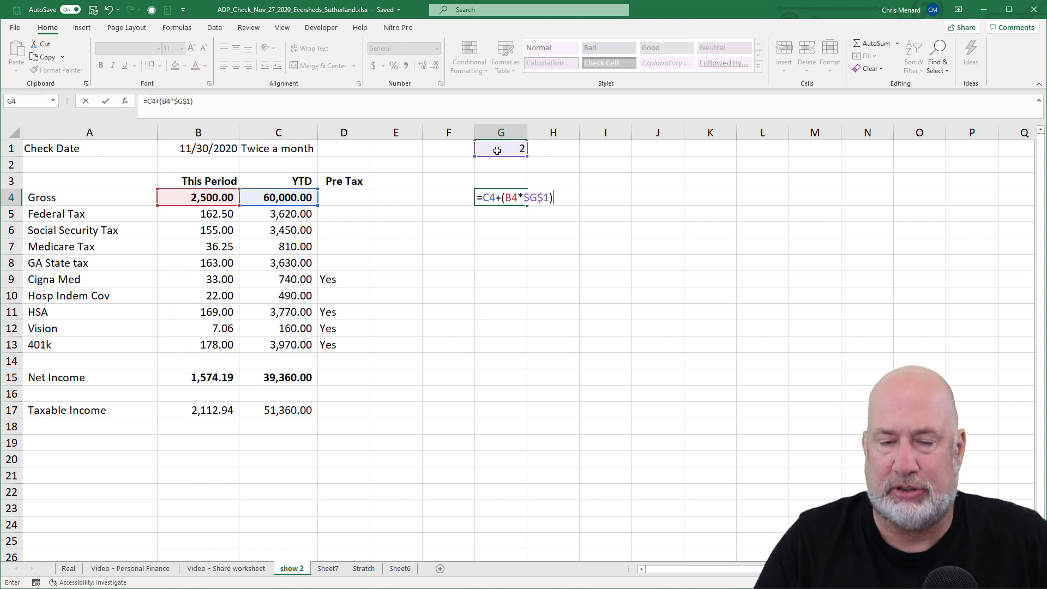
key(Return)
key(Up)
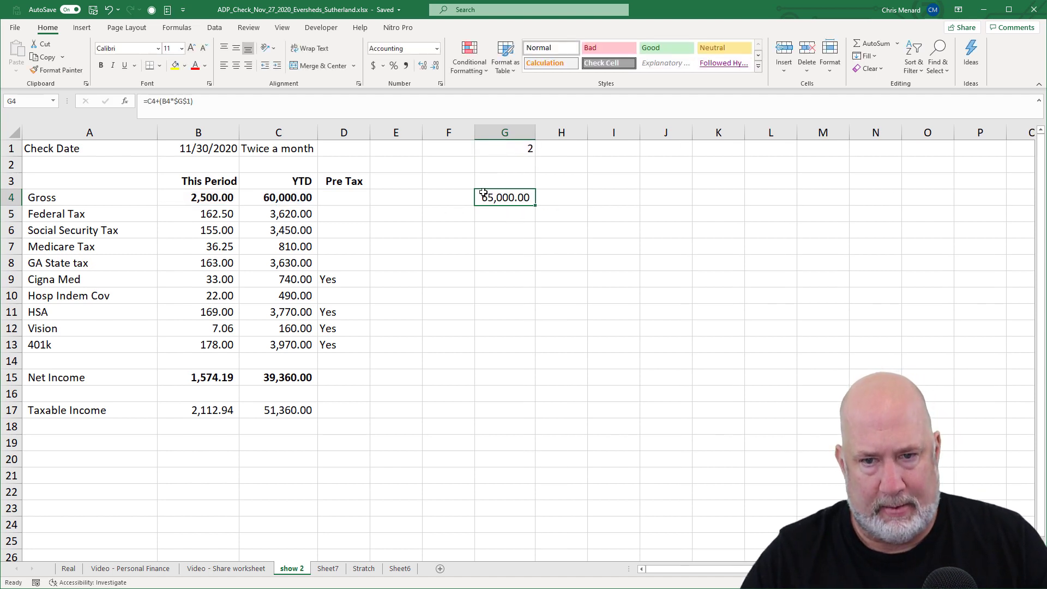
Enter the header "End of the year" in G3 and make it bold
click(505, 183)
text(End of the year)
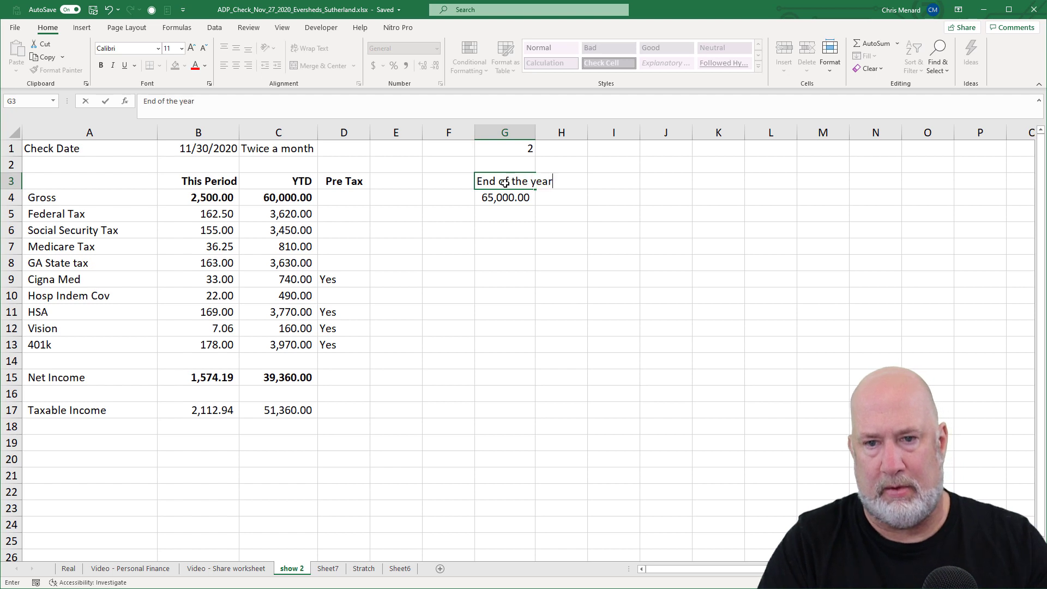
key(Return)
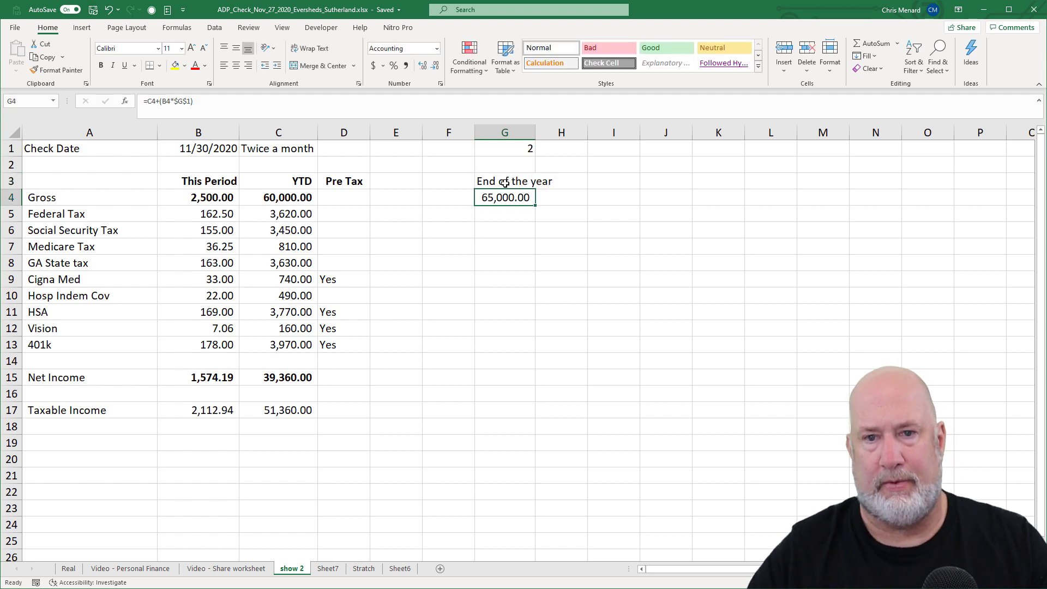
key(Up)
click(103, 66)
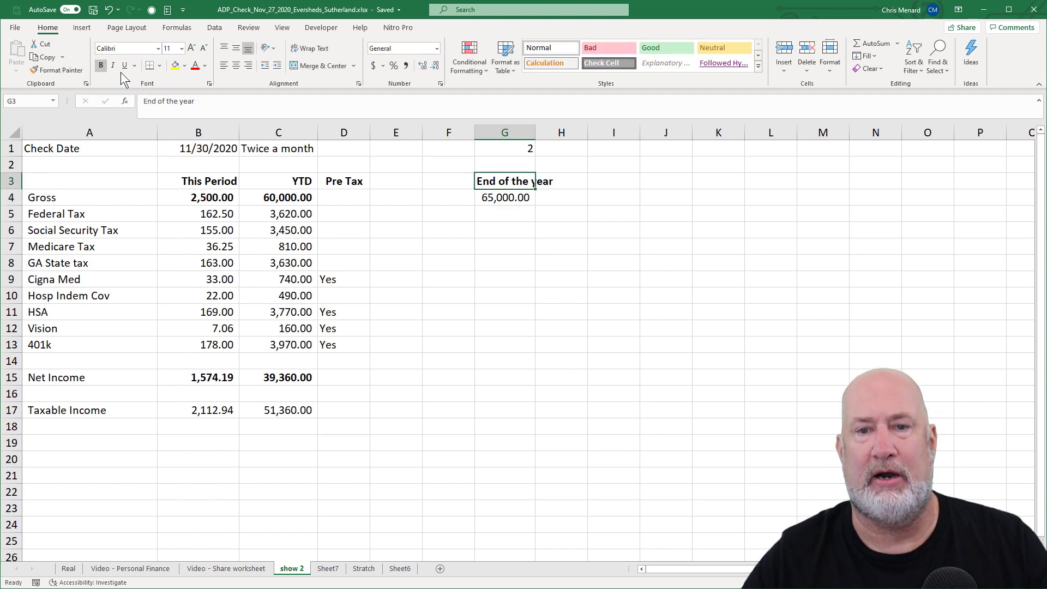
Fill the year-end projection formula from G4 down through G13, and copy the YTD net income formula from C15 into G15
click(507, 197)
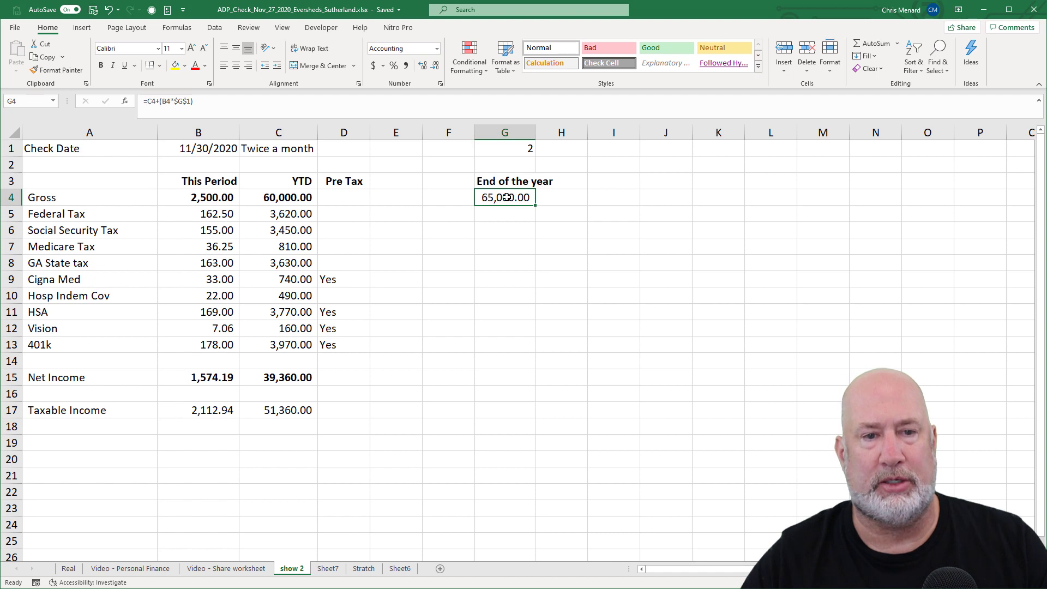
drag(535, 205, 546, 350)
click(507, 380)
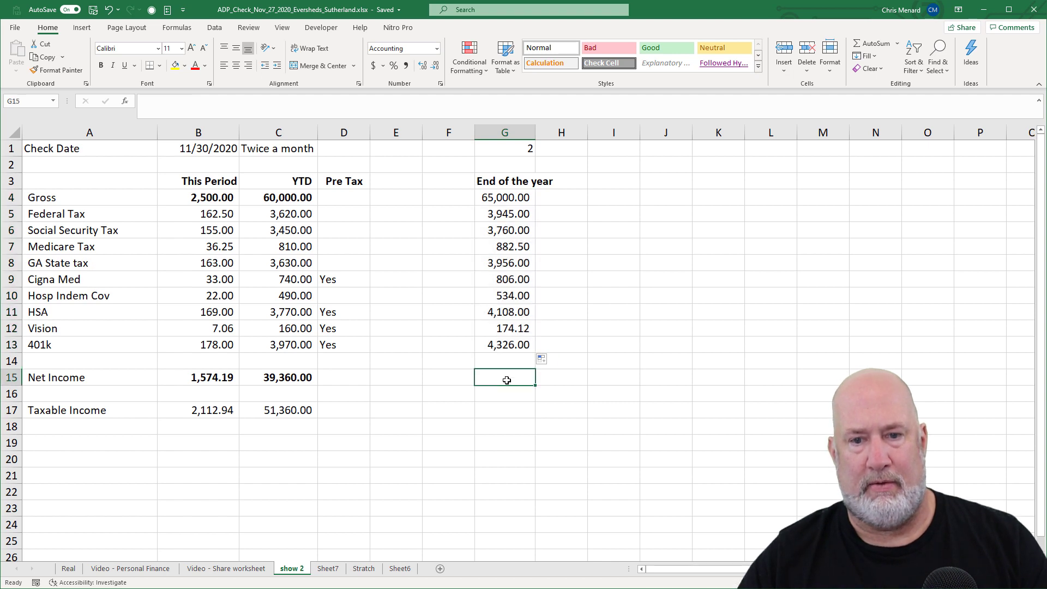
click(273, 379)
key(ctrl+c)
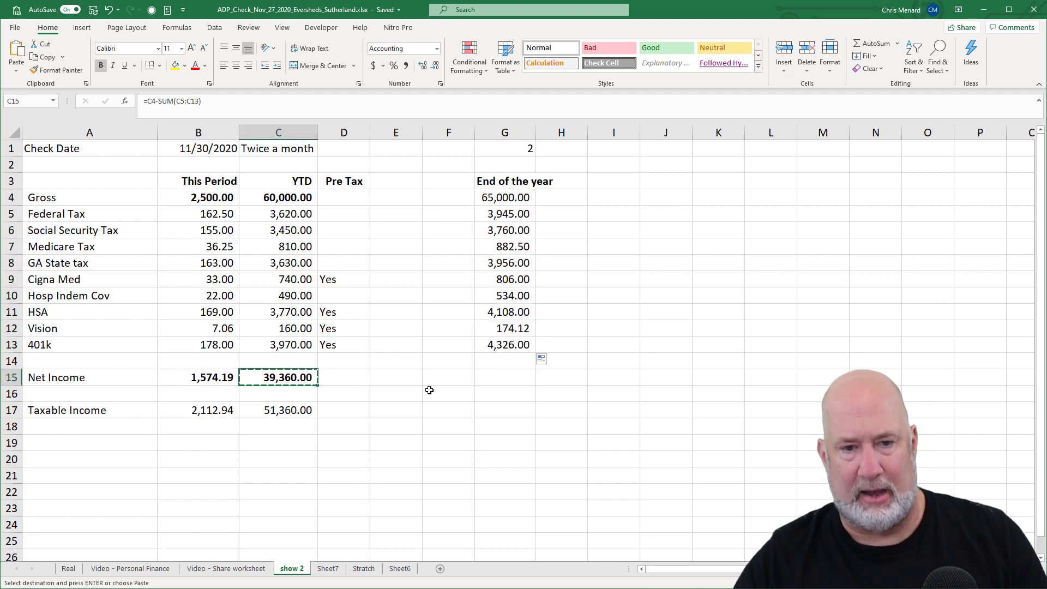
click(495, 385)
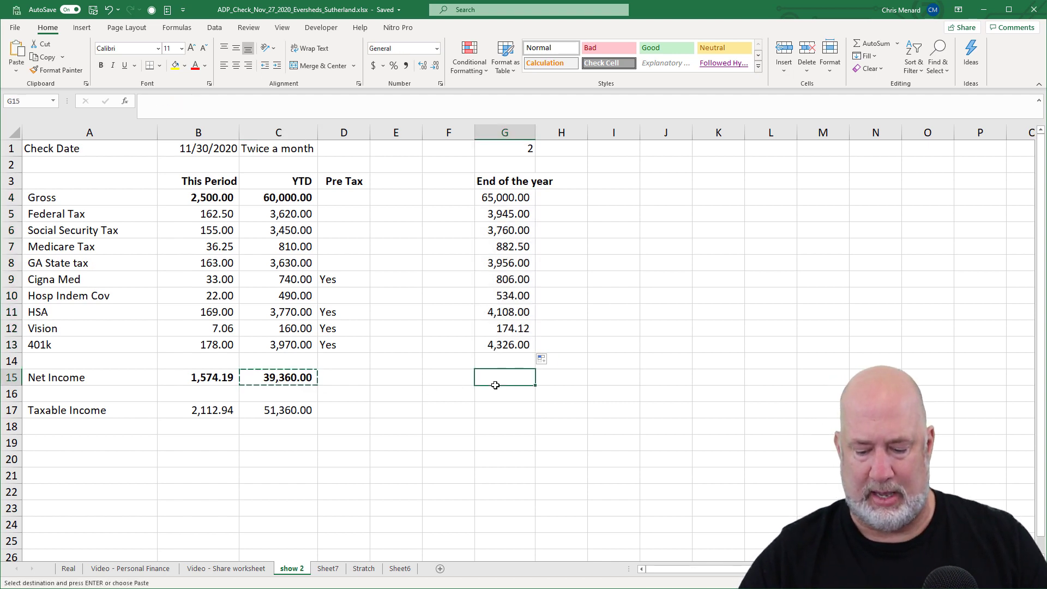
key(ctrl+v)
key(Escape)
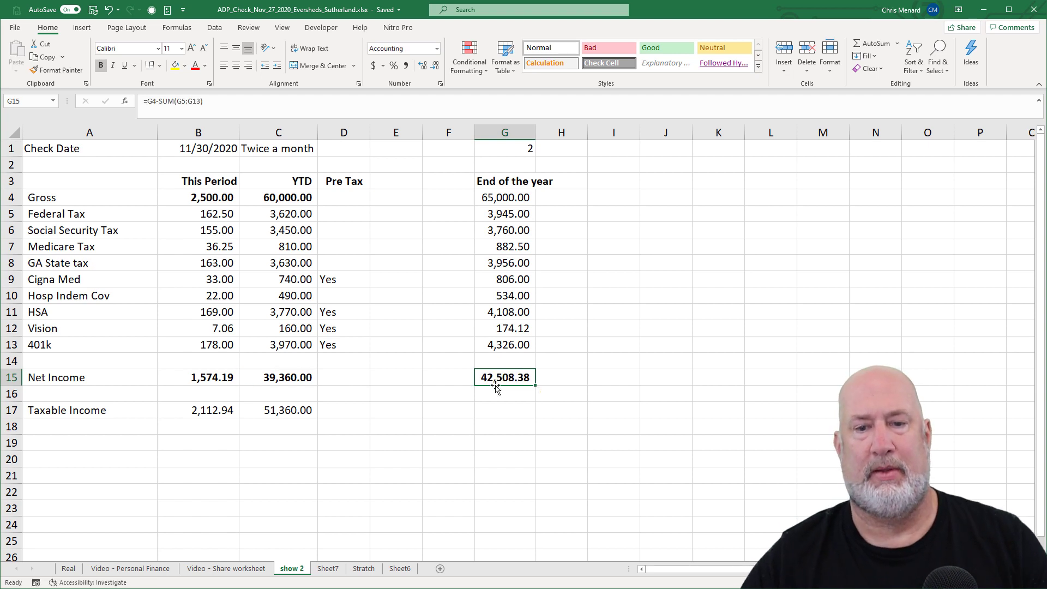
Compare the net income formulas in C15 and G15, and widen column G to fit the "End of the year" header
click(284, 383)
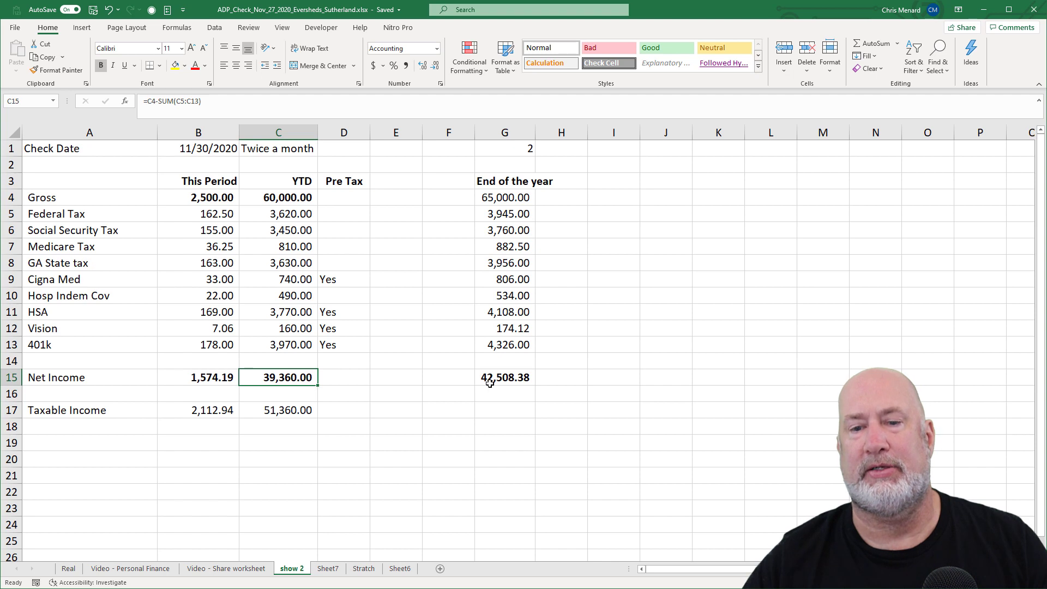
click(505, 385)
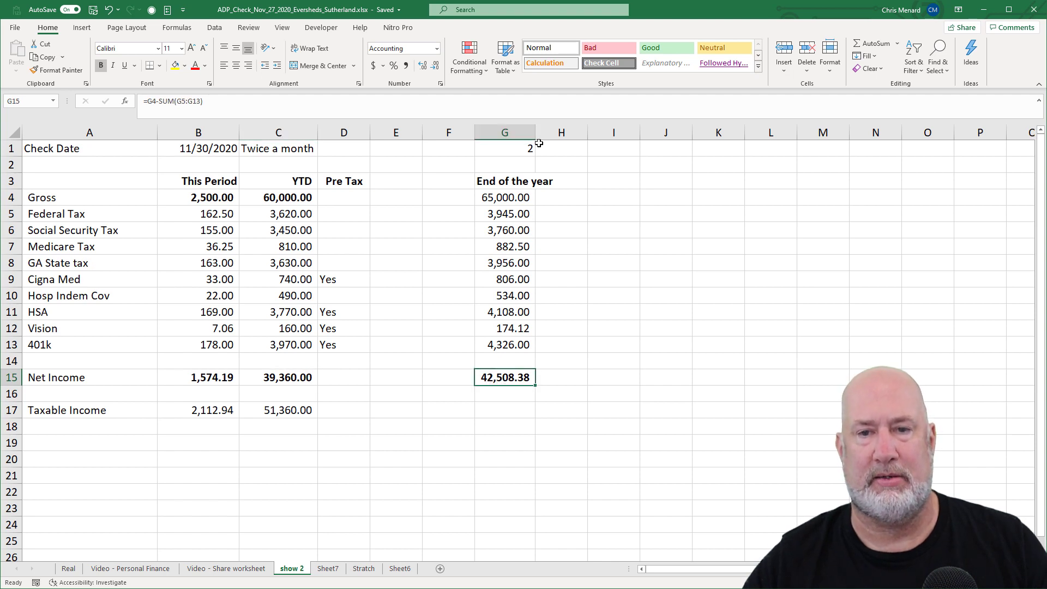
drag(540, 131, 562, 131)
click(512, 186)
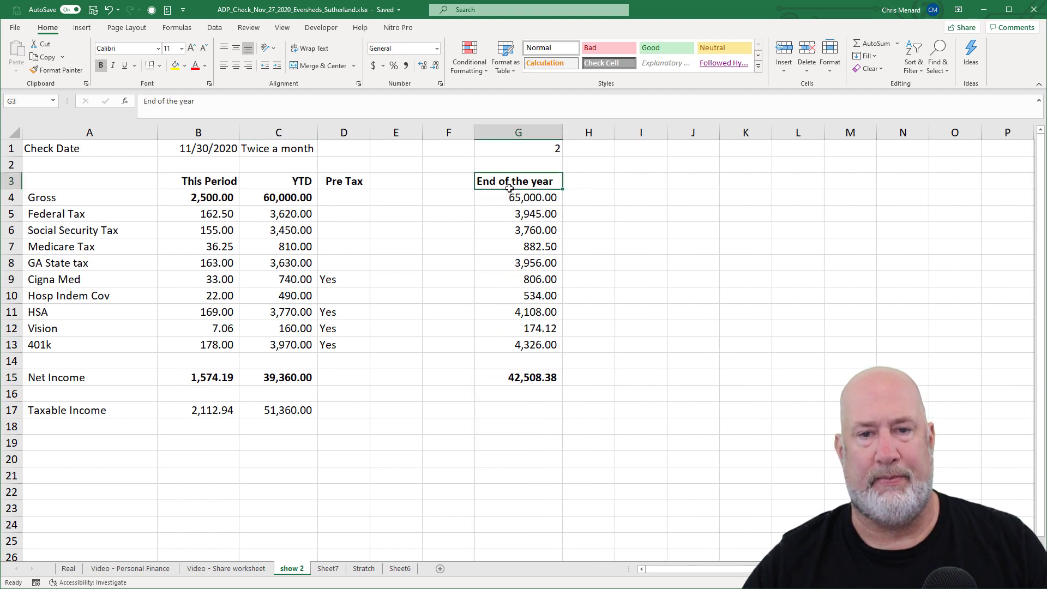
Enter the header "Percentage" in E3
click(341, 312)
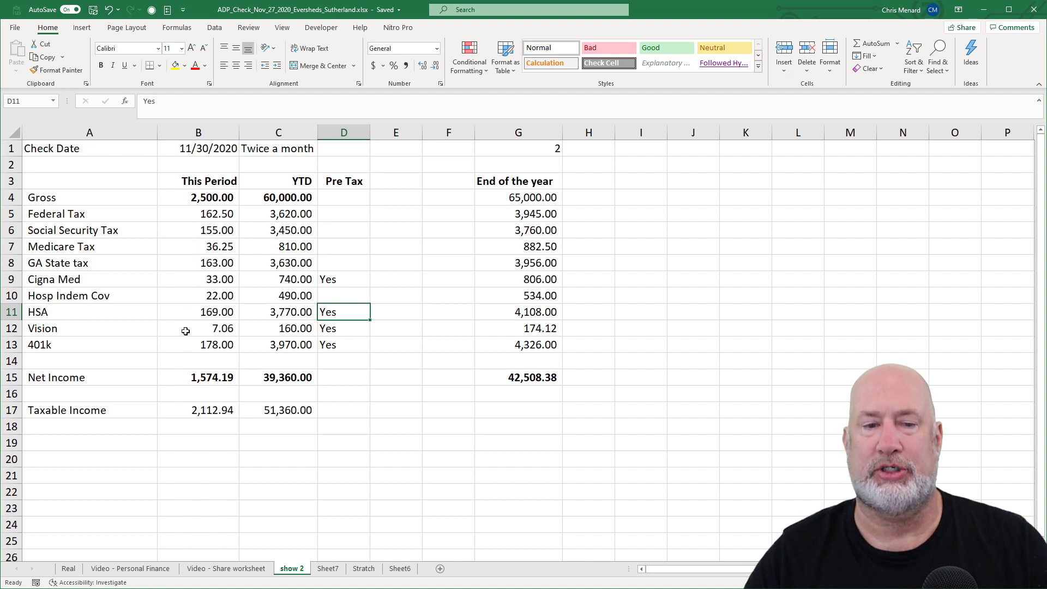
click(210, 200)
click(391, 182)
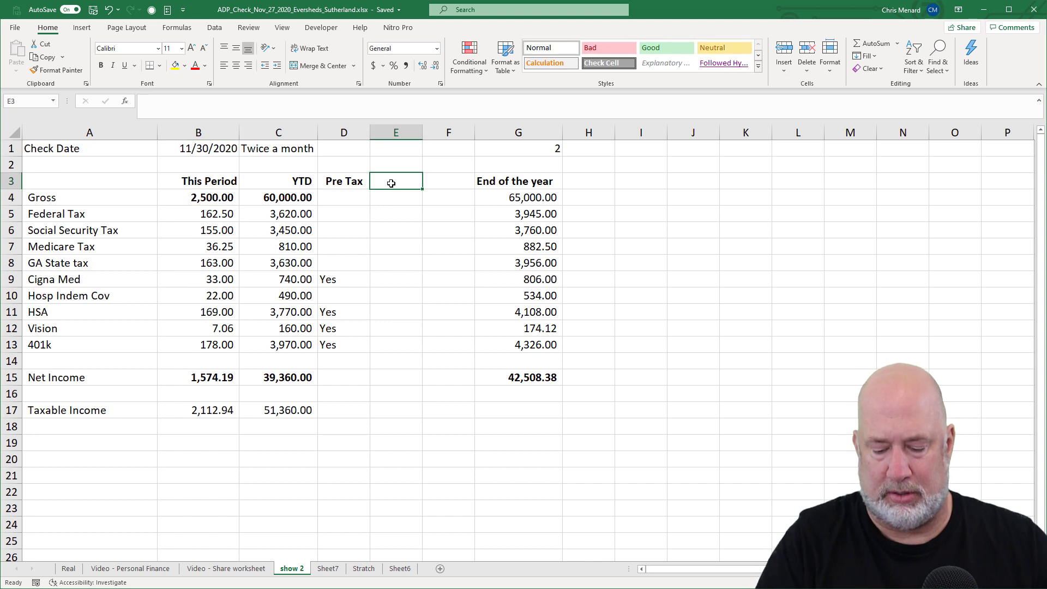
text(Percentage)
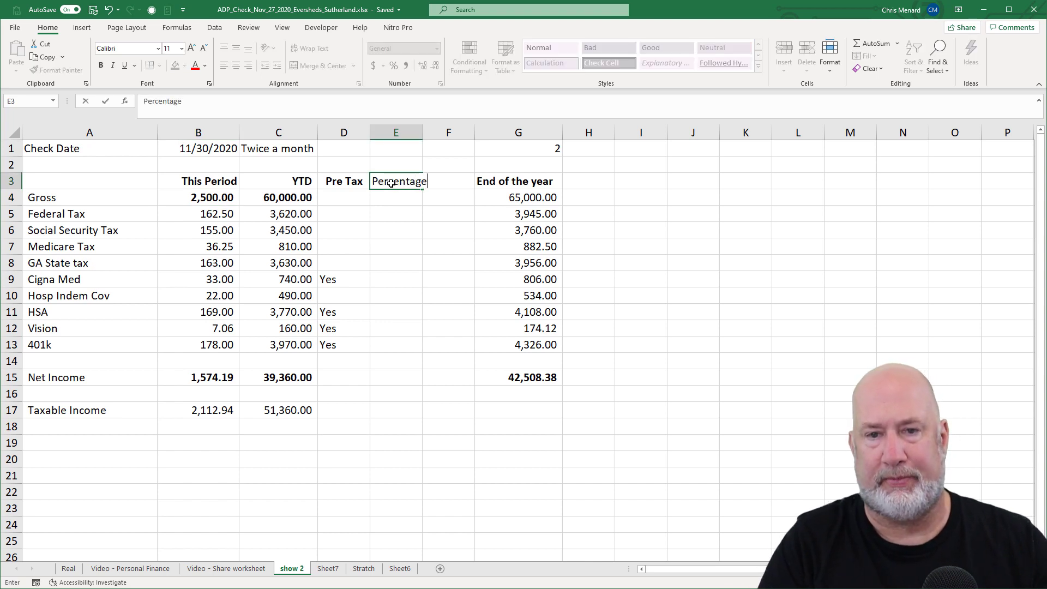
key(Return)
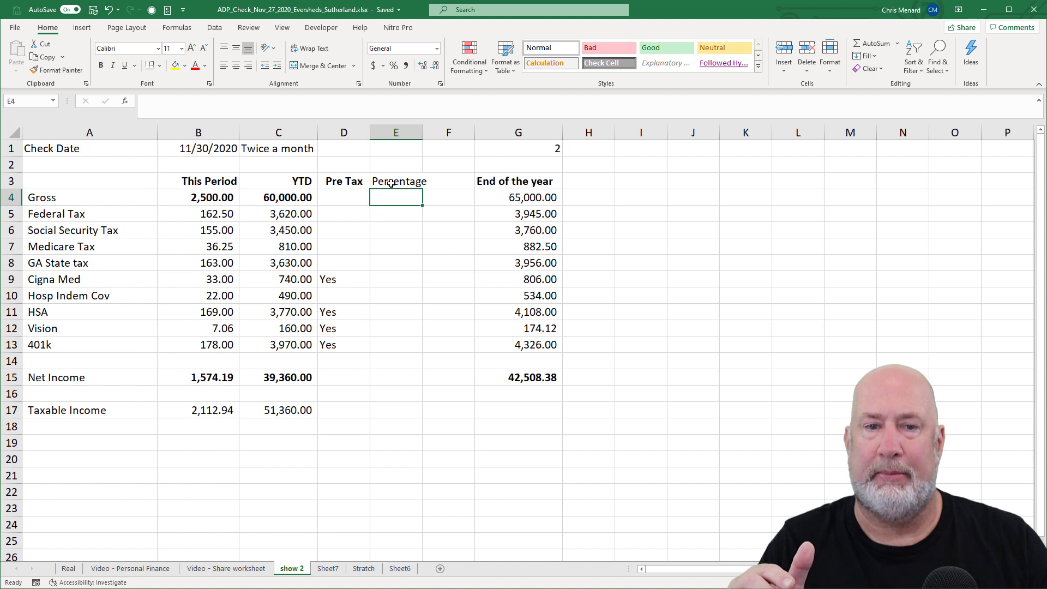
Enter =B4/$B$4 in E4 to express the amount as a share of gross pay, with an absolute reference to the gross
text(=)
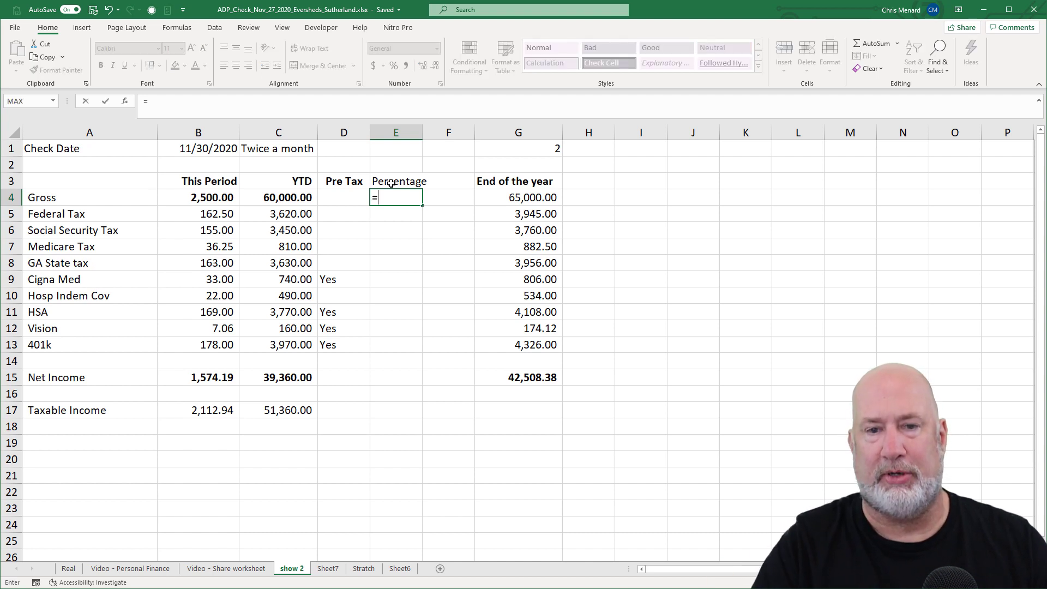
key(Left)
key(Left)
key(Left)
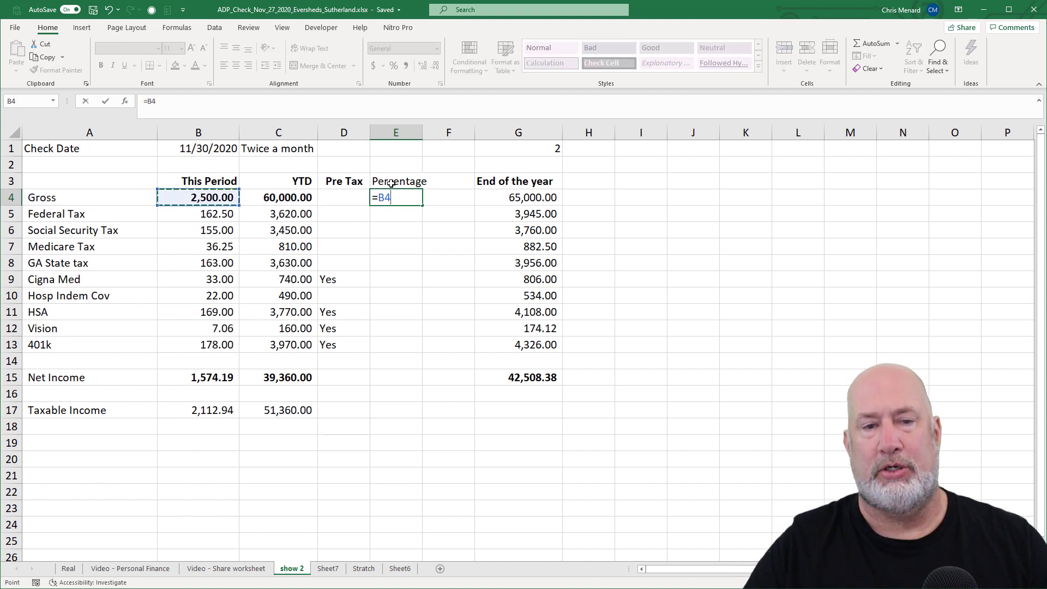
text(/)
key(Left)
key(Left)
key(Left)
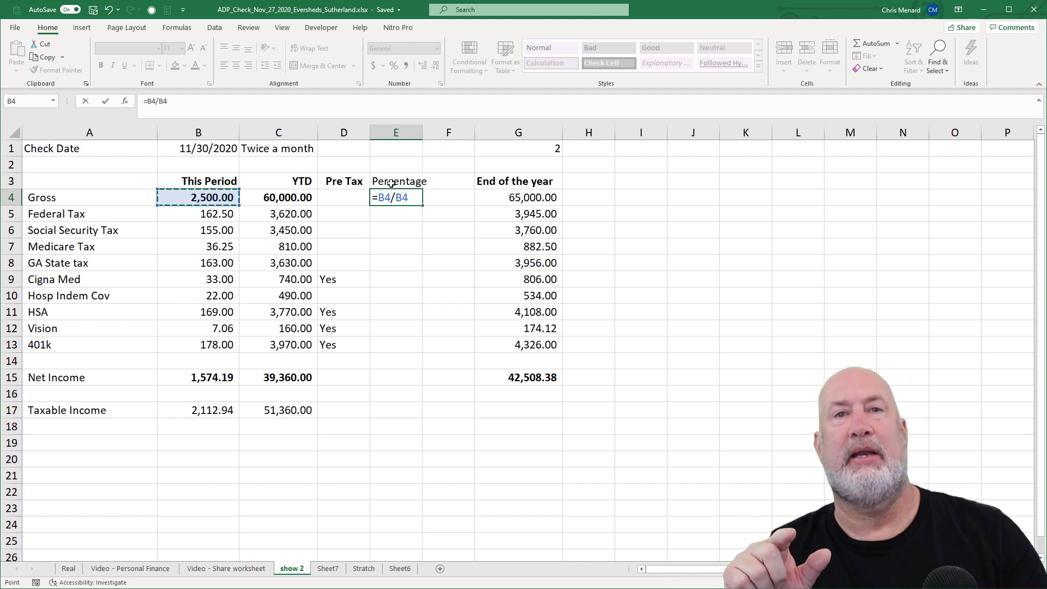
key(F4)
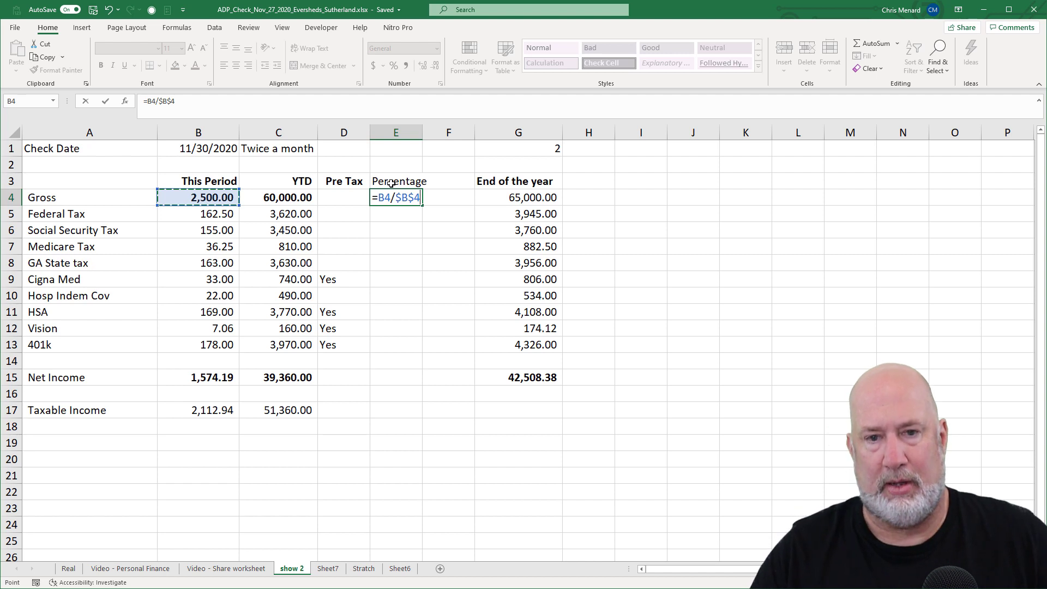
key(Return)
Format E4 as a percentage with one decimal place
click(415, 195)
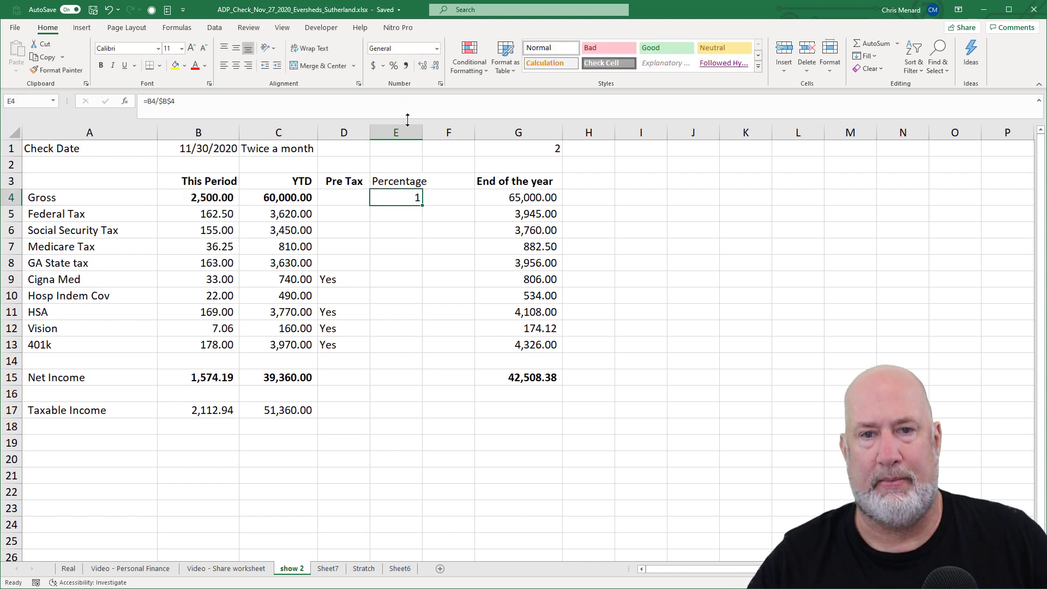
click(394, 66)
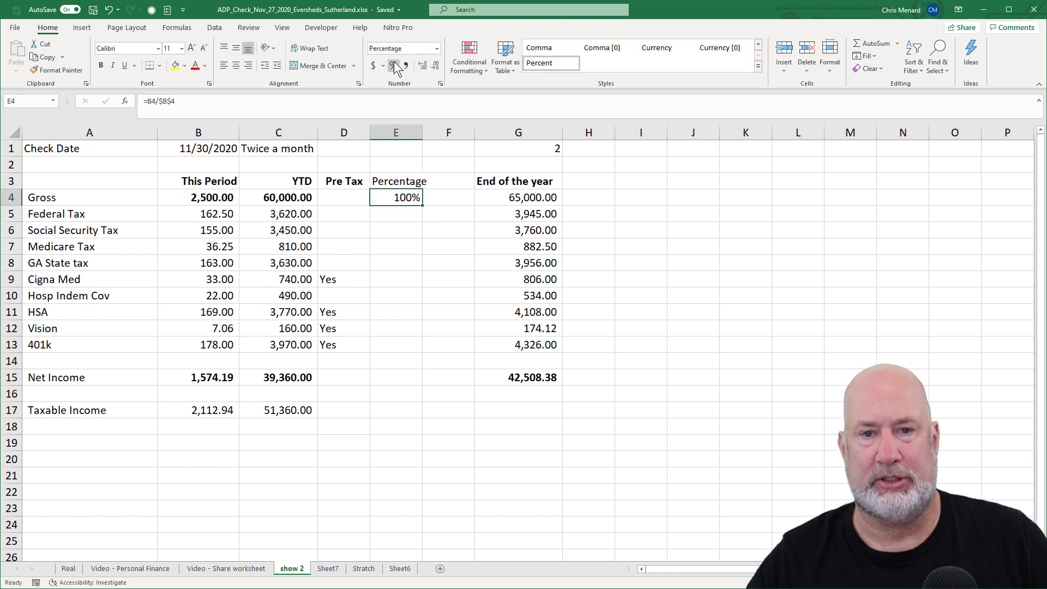
click(424, 67)
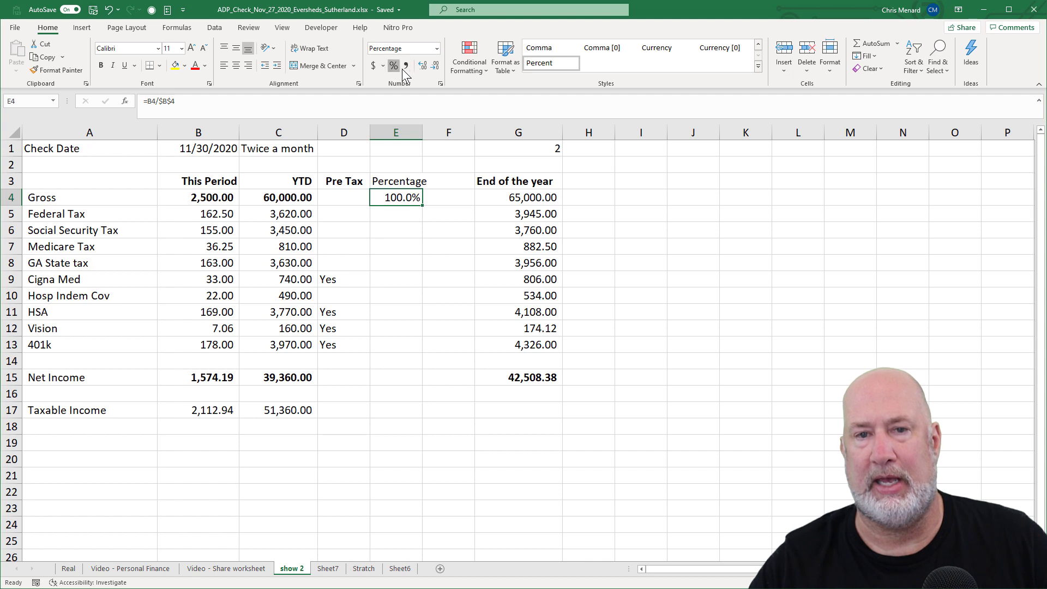
click(396, 66)
click(423, 68)
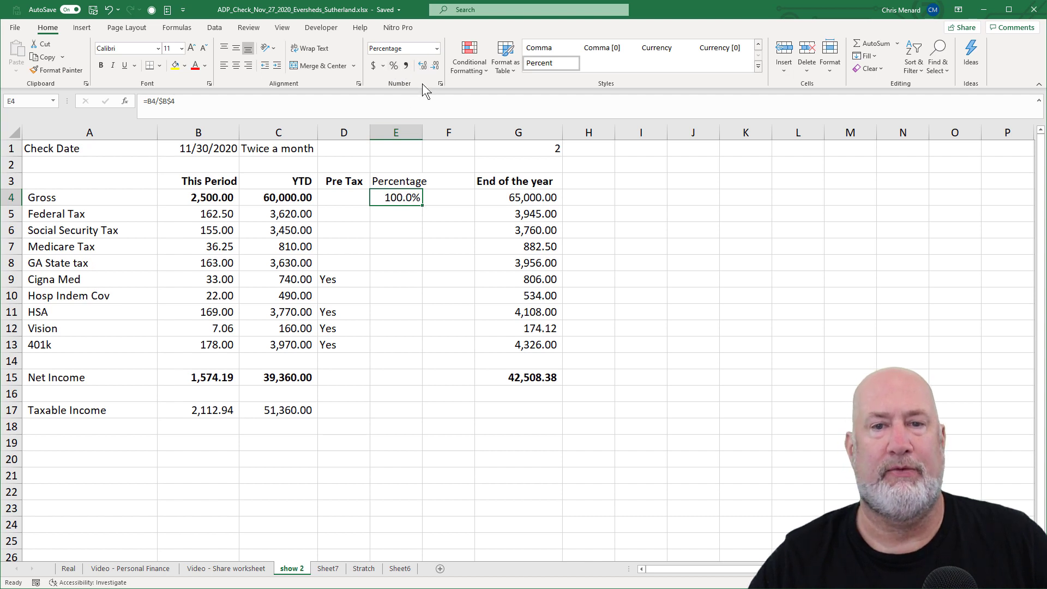
click(424, 67)
click(435, 67)
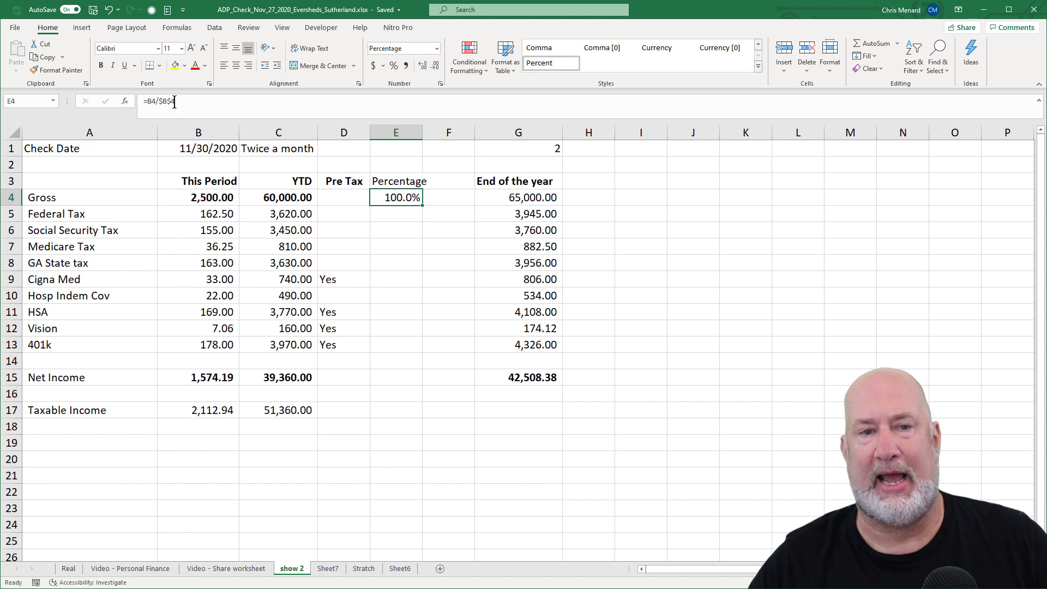
Fill the percentage formula from E4 down through E15, and clear the result in the blank row's cell E14
drag(422, 206, 426, 385)
click(412, 362)
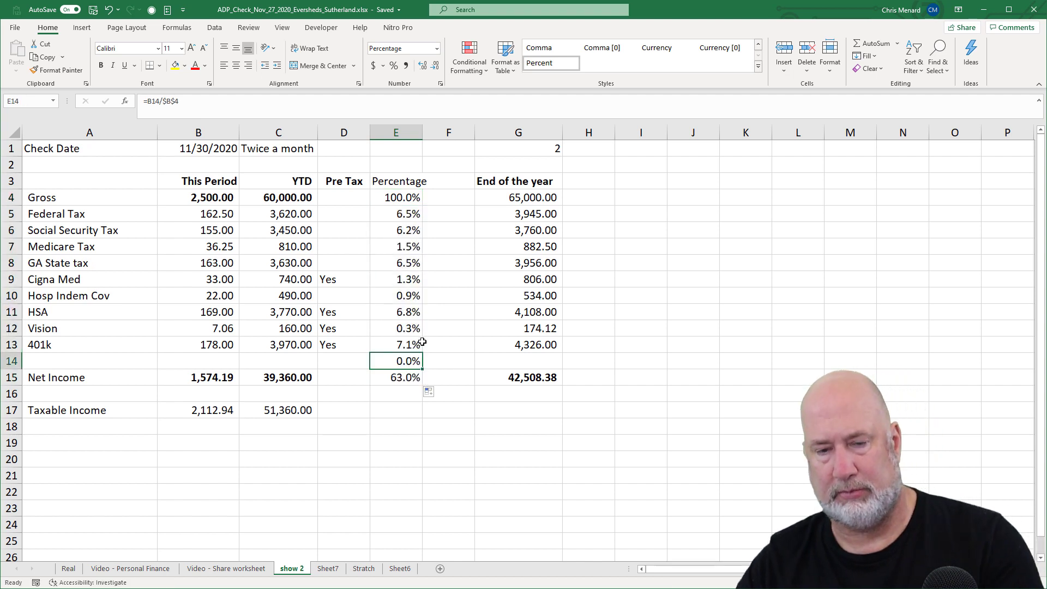
key(Delete)
Check the percentage formulas in E5 and E6 and the Social Security and Medicare tax rows
click(395, 215)
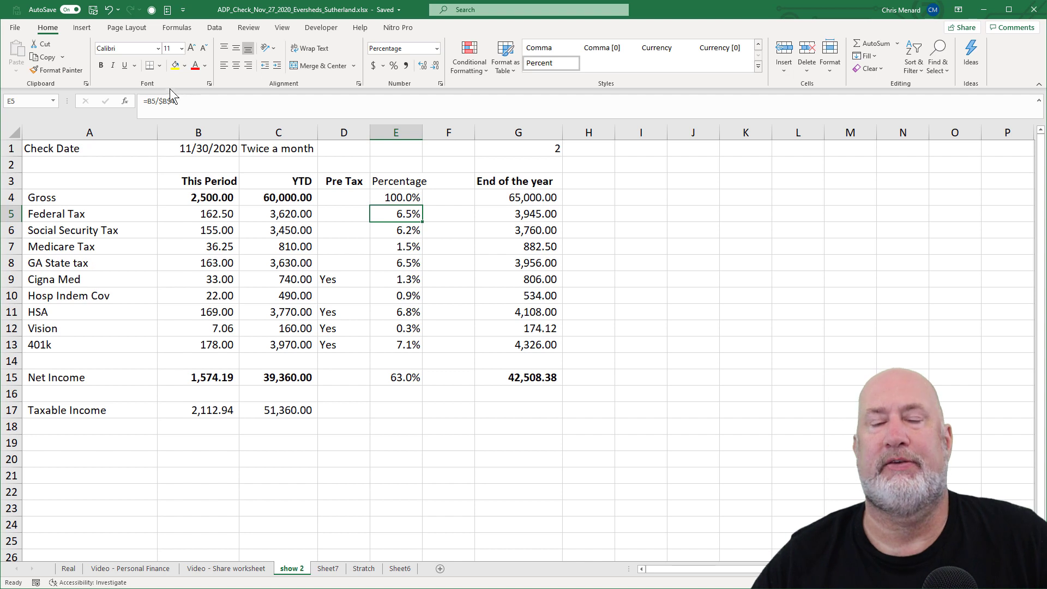
click(394, 236)
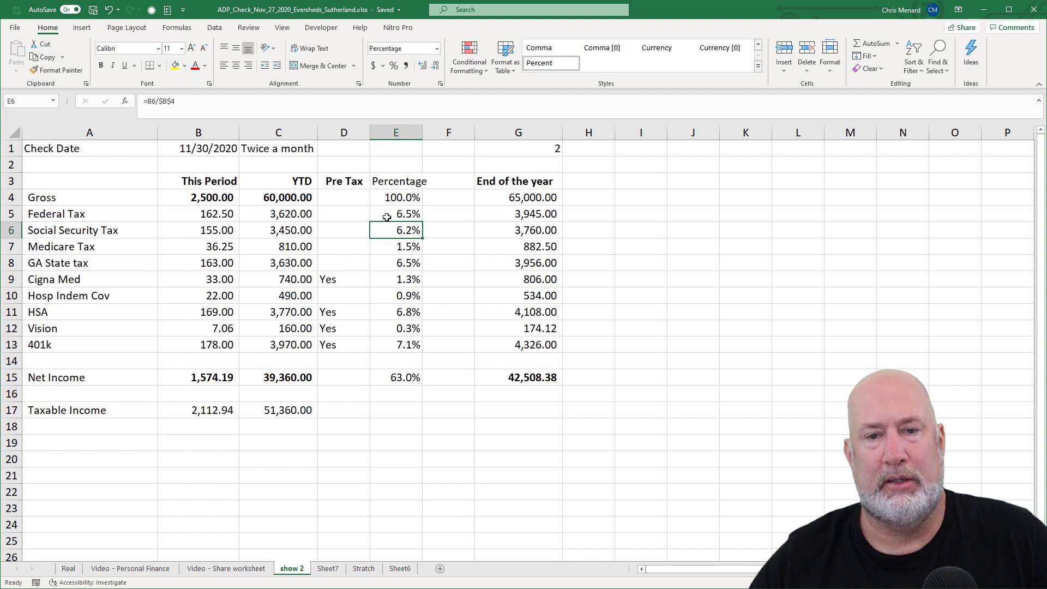
click(108, 233)
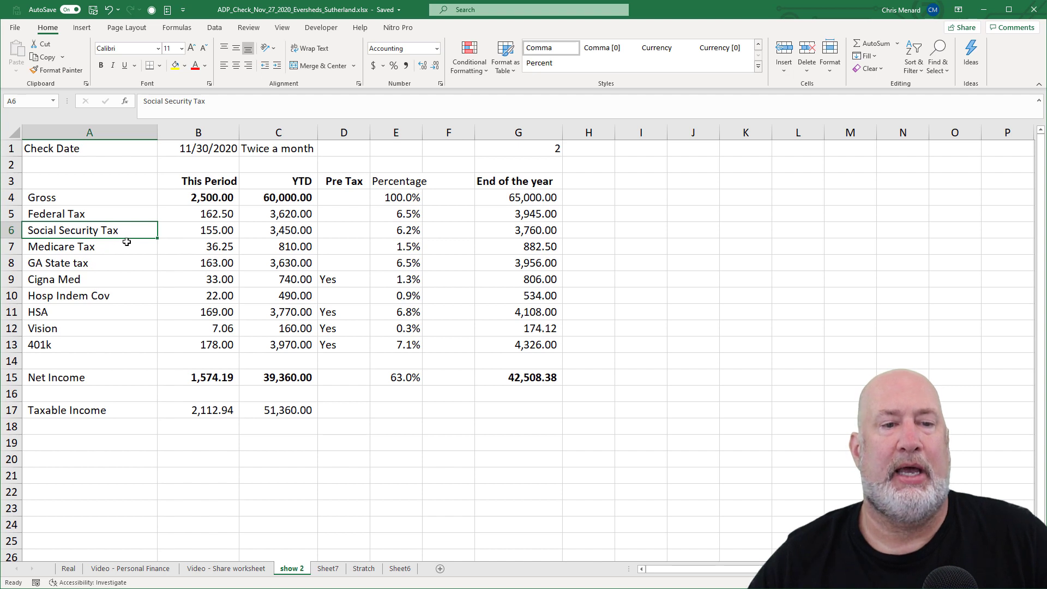
shift+click(127, 243)
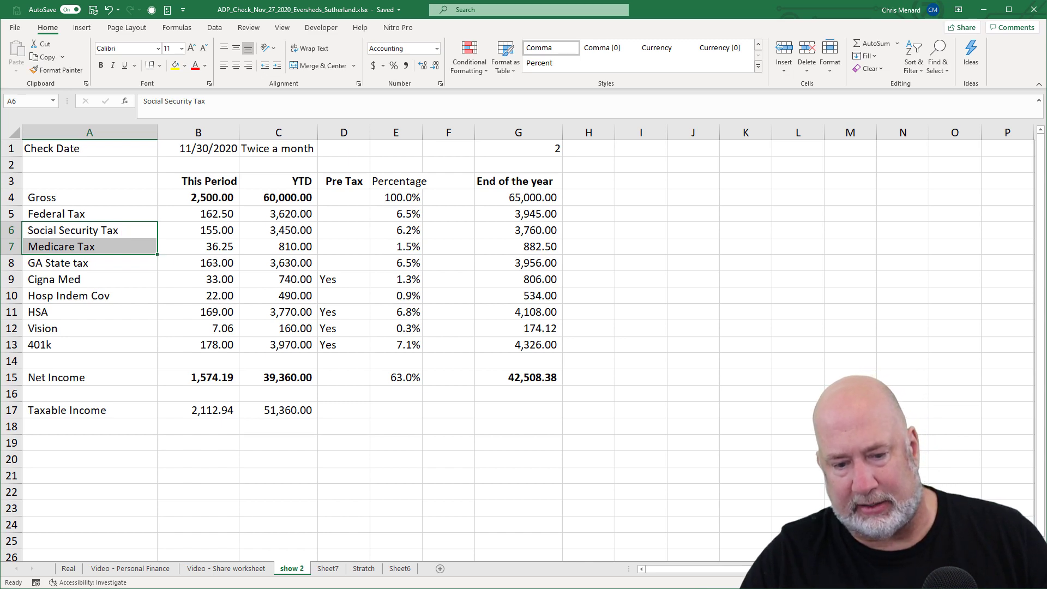
Switch to the browser, read the employee Social Security and Medicare rates on the IRS Topic No. 751 page, and return to Excel
key(alt+Tab)
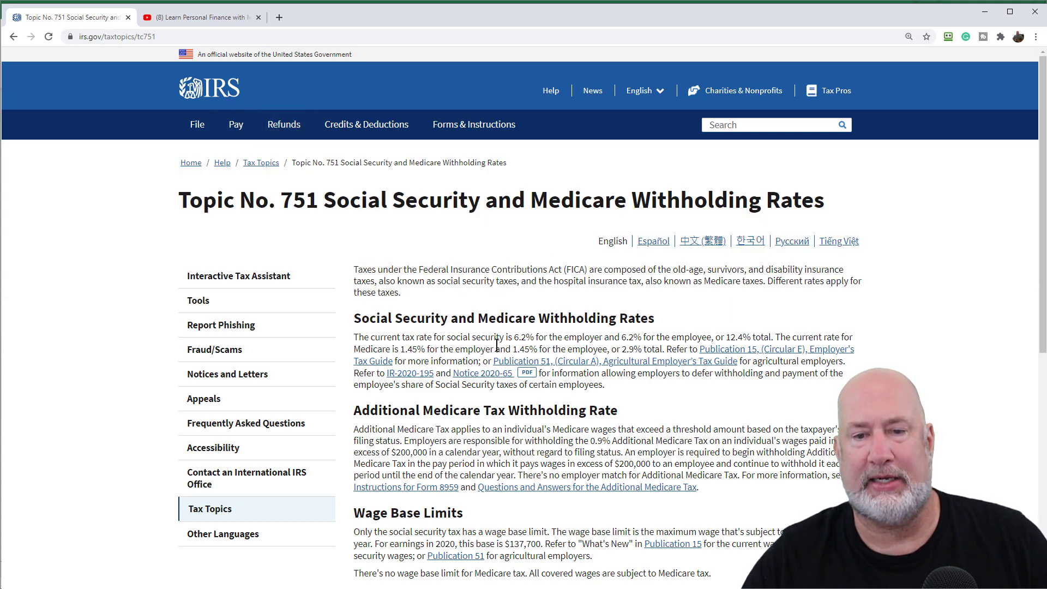
drag(419, 269, 587, 271)
drag(514, 337, 537, 350)
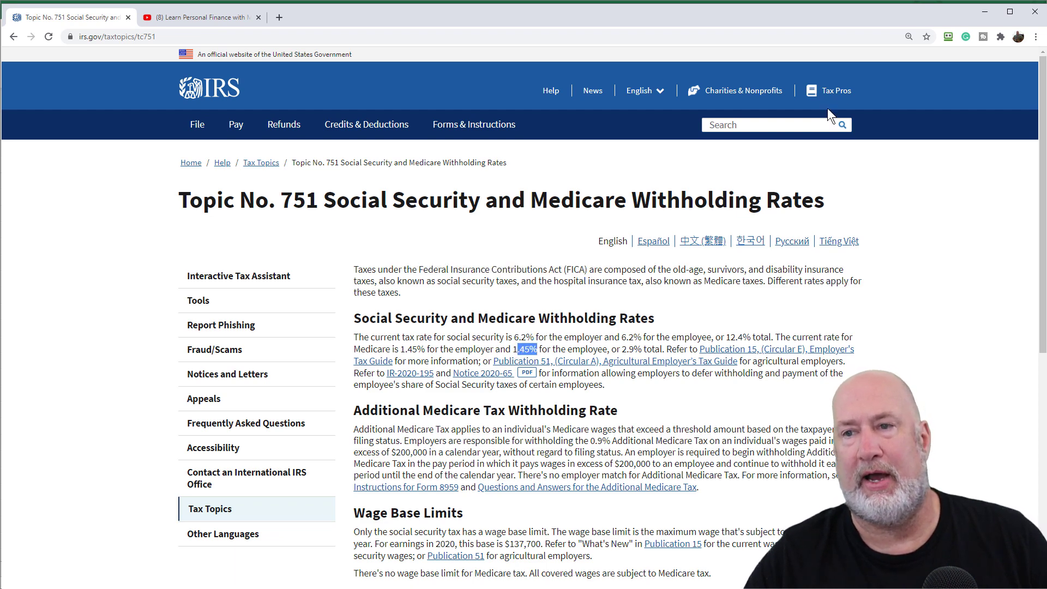
click(985, 11)
Show the Social Security and Medicare percentages in E6:E7 with two decimals, and set them back to one decimal
click(407, 231)
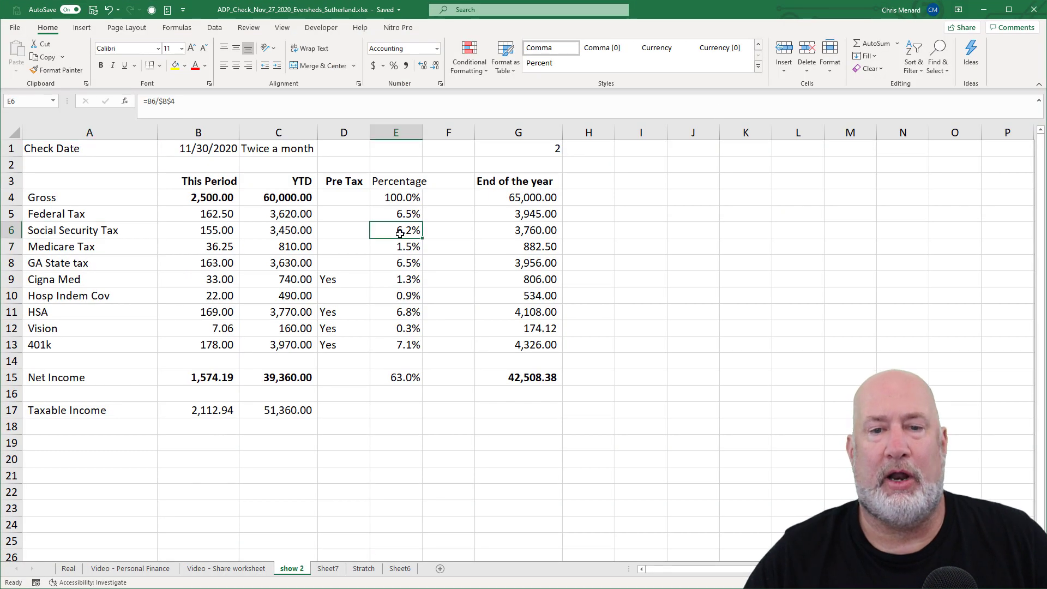
click(394, 214)
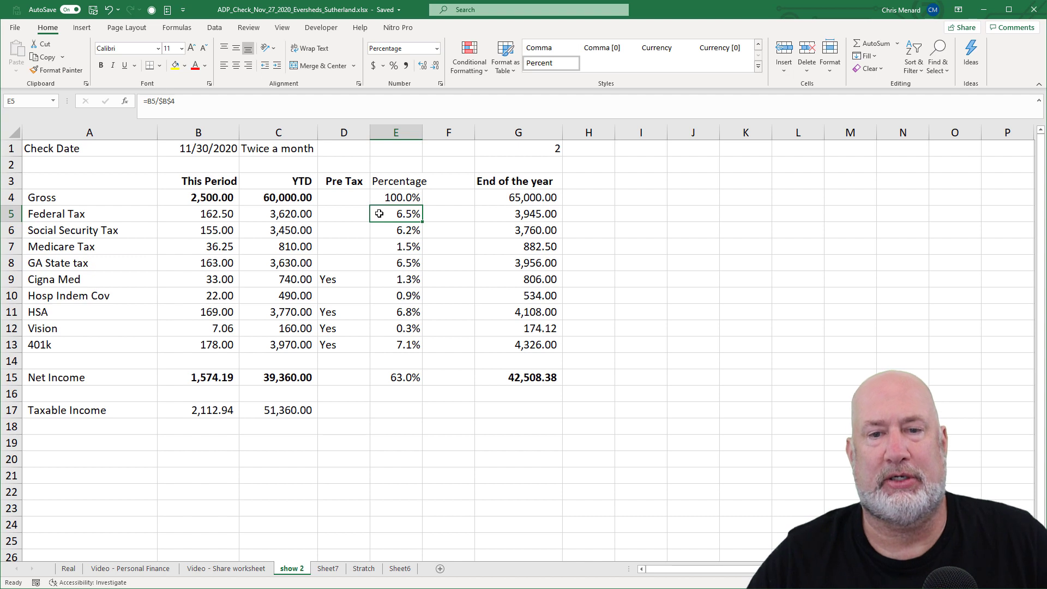
drag(380, 230, 382, 247)
click(424, 66)
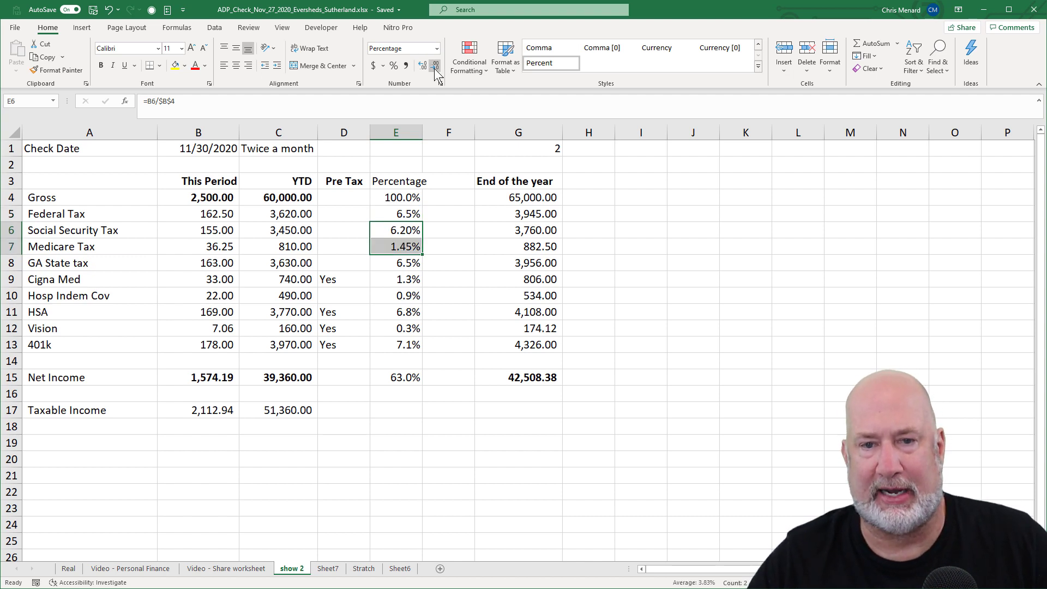
click(434, 66)
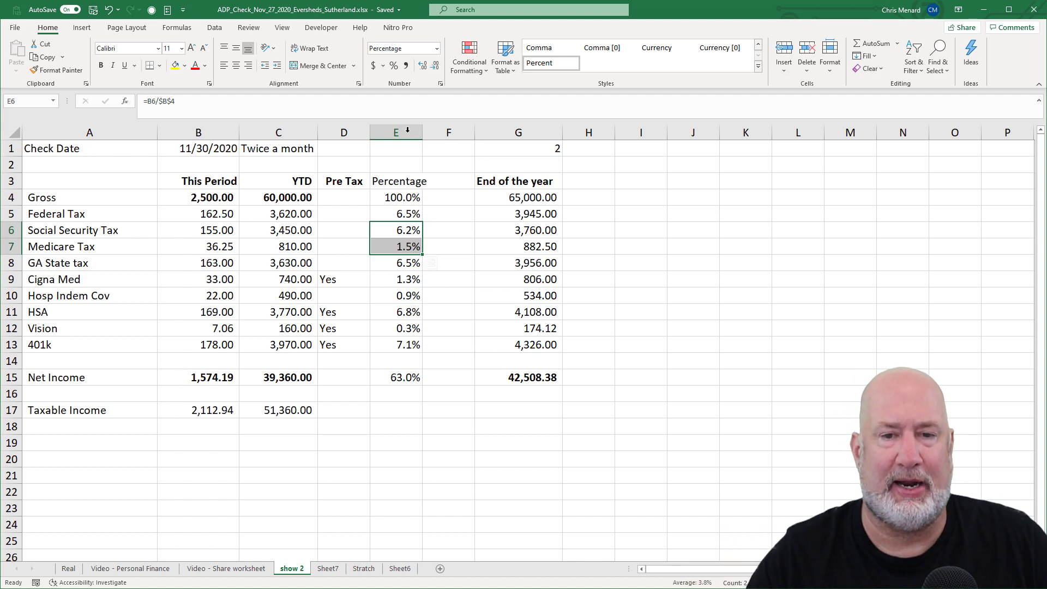
Check the Social Security percentage in E6 and the net income percentage in E15
click(390, 234)
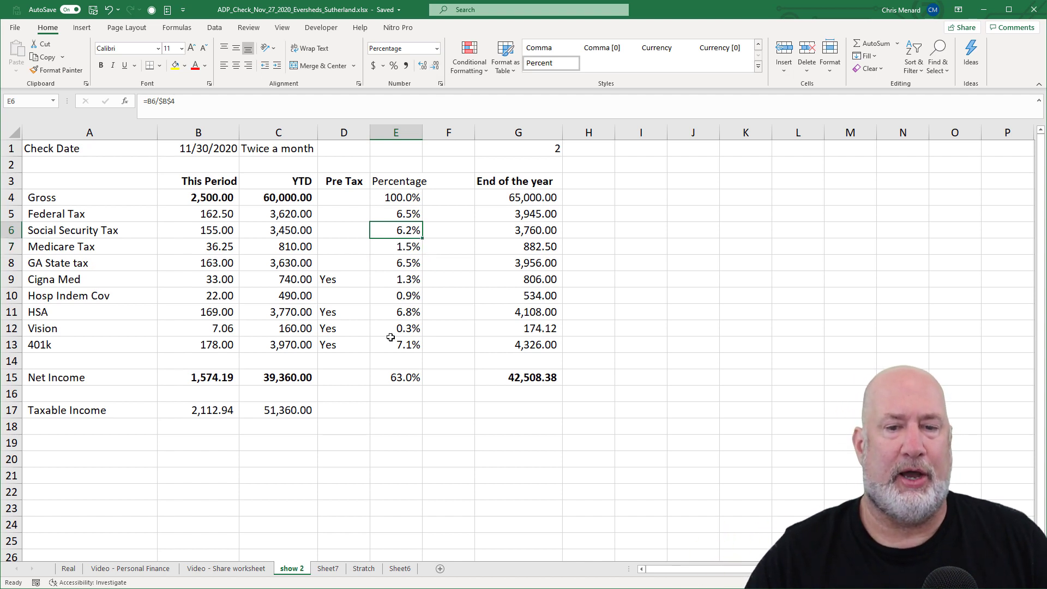
click(390, 376)
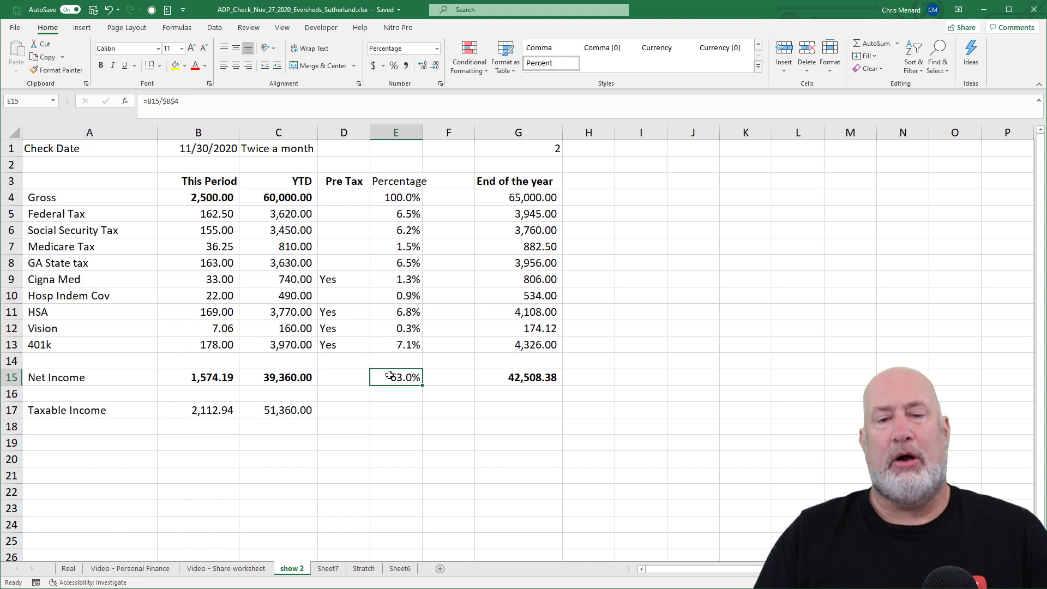